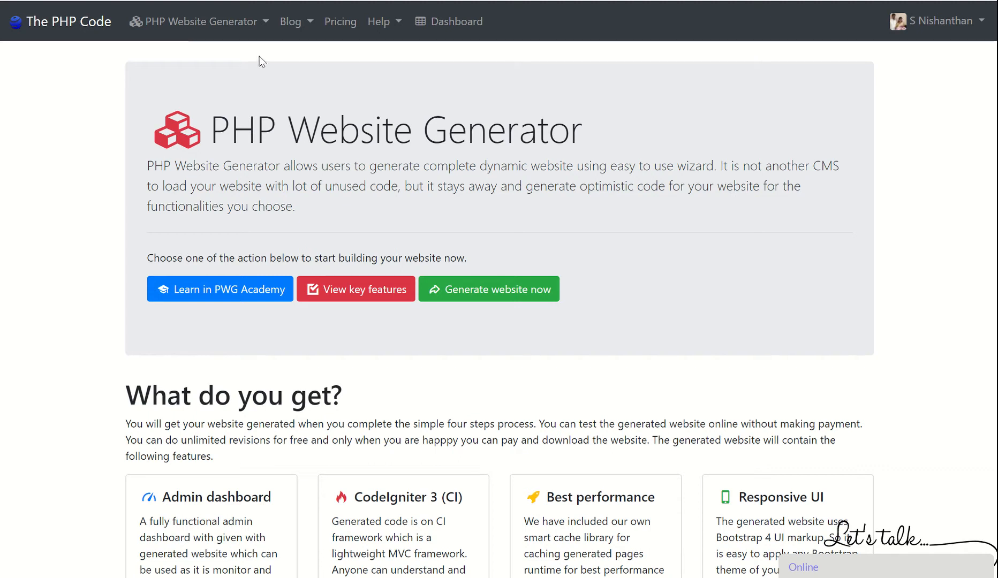
Step: Create a new website and enter "A Awesome Blog" as its name/title
click(239, 34)
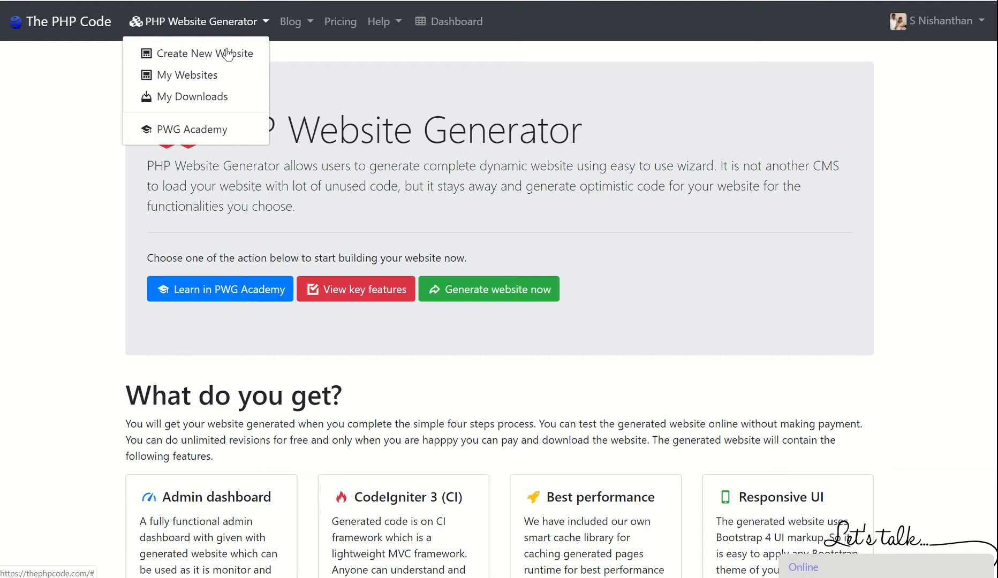
click(187, 56)
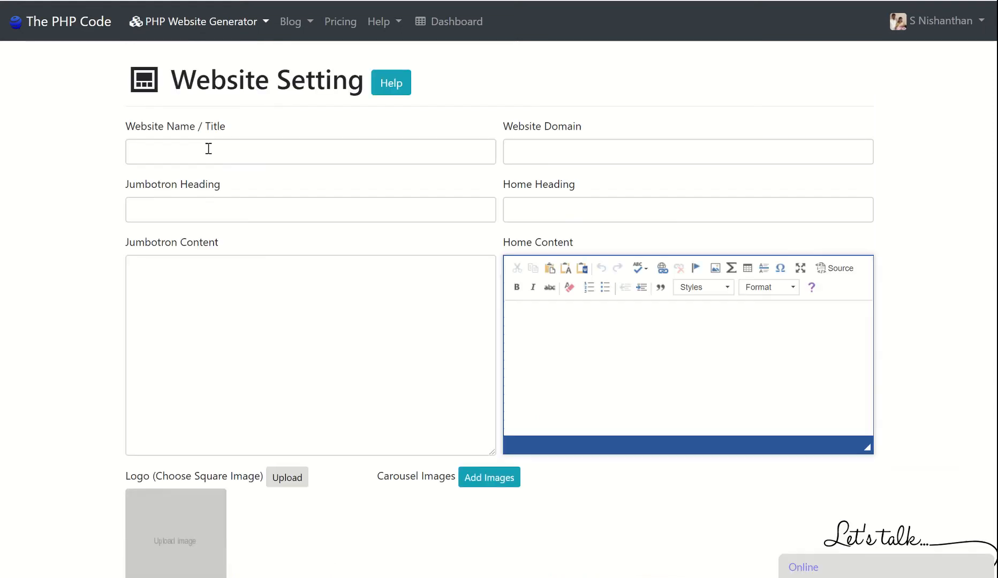
click(208, 148)
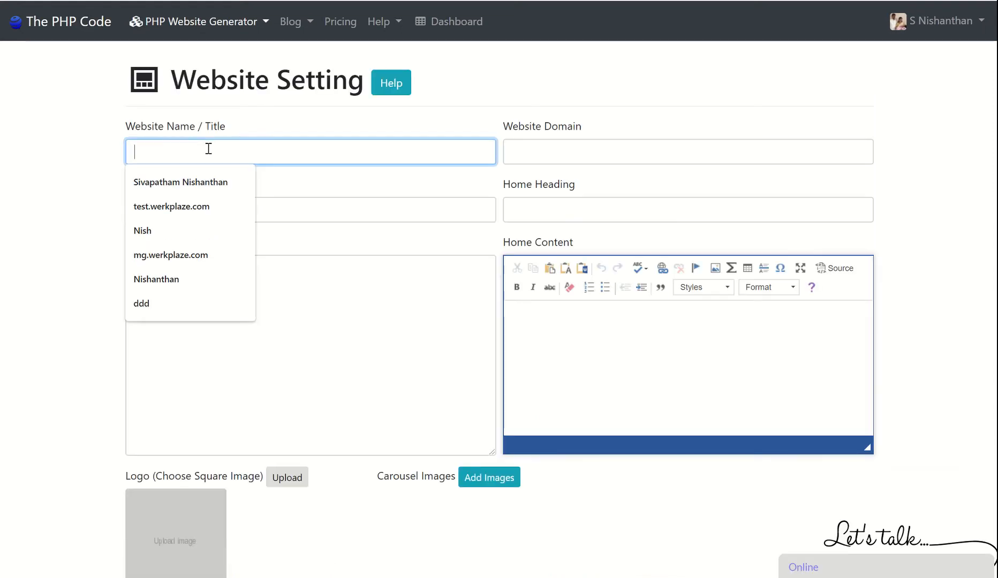
text(A )
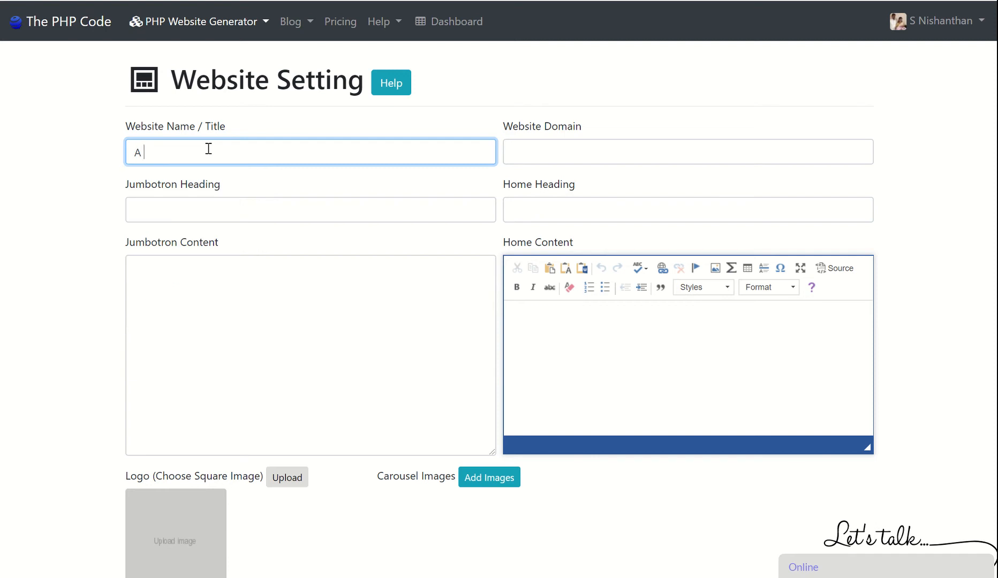
text(Aw)
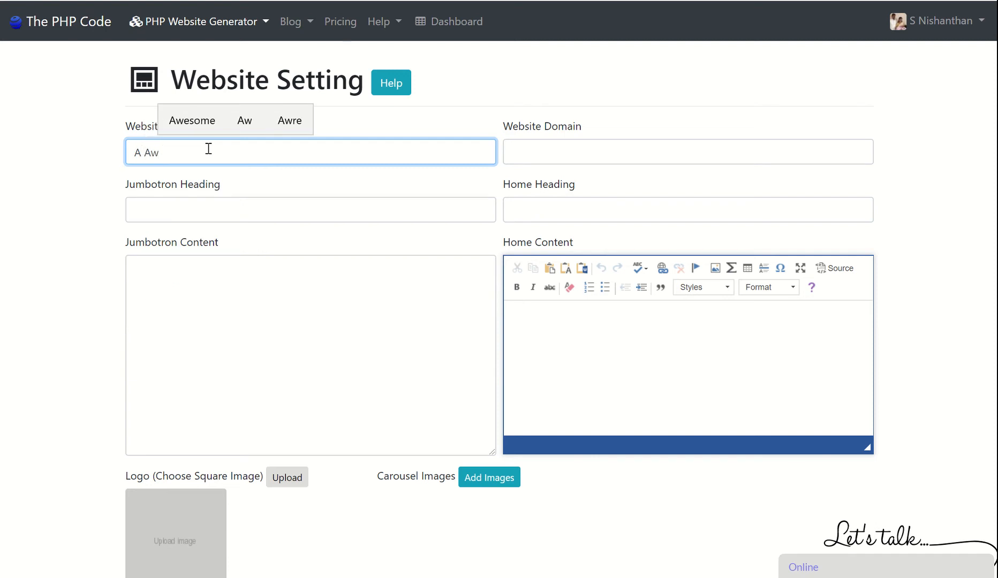
text(esome Blog)
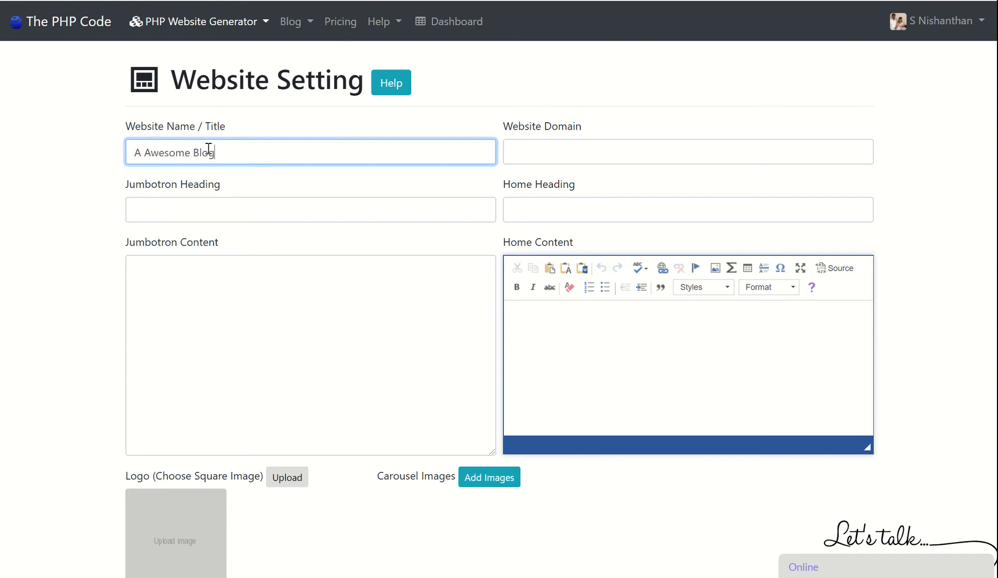
click(536, 158)
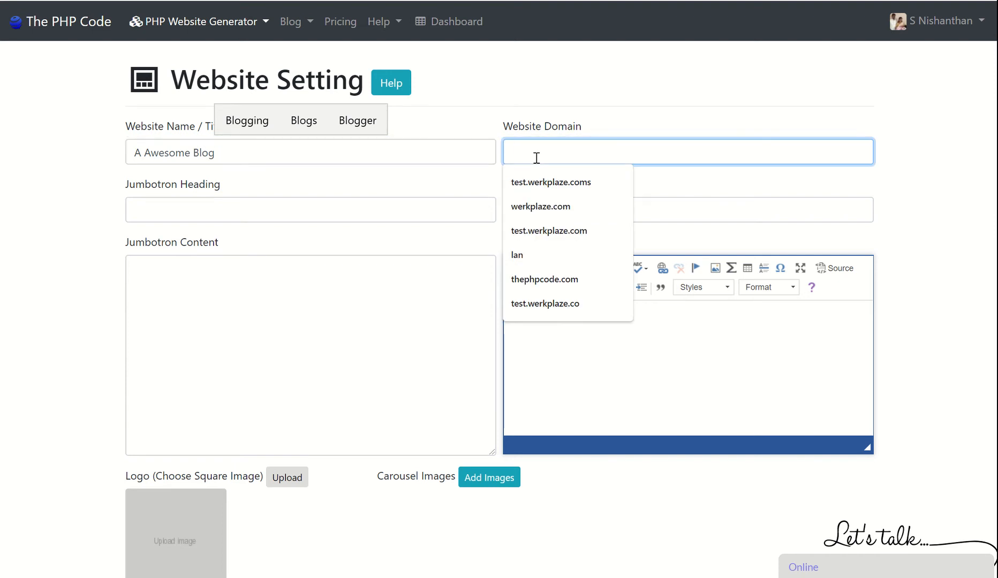
text(www.blo)
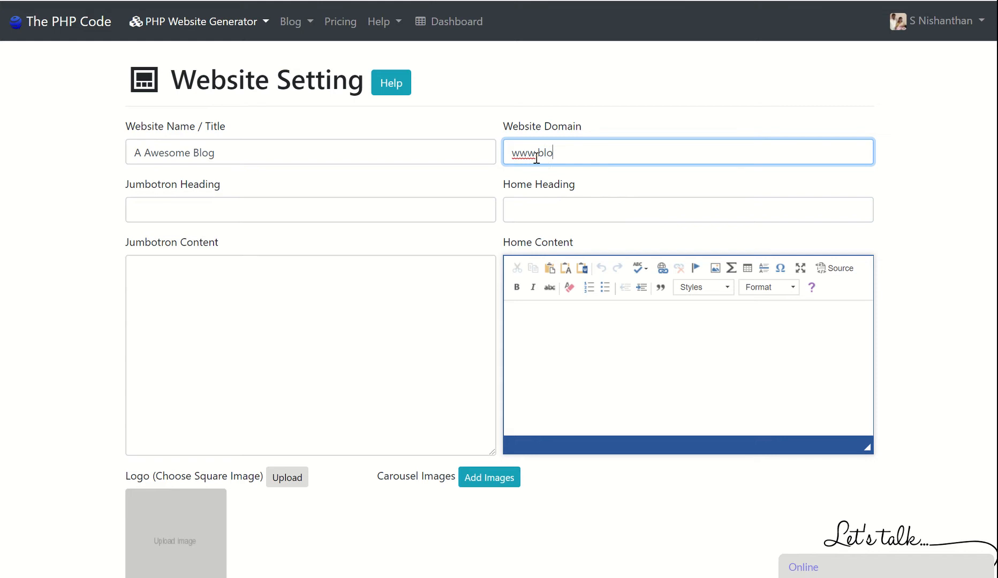
text(gaw)
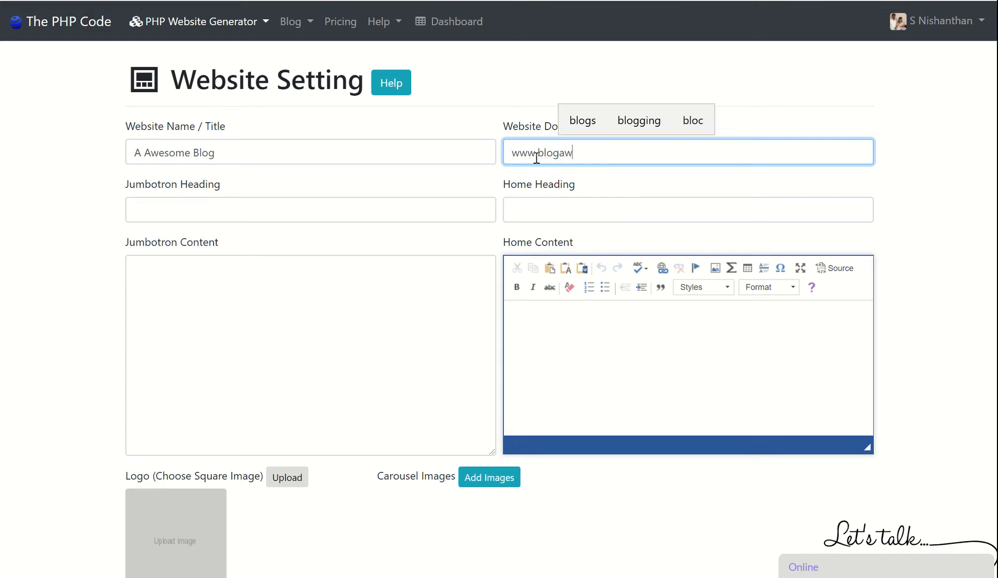
text(esome.com)
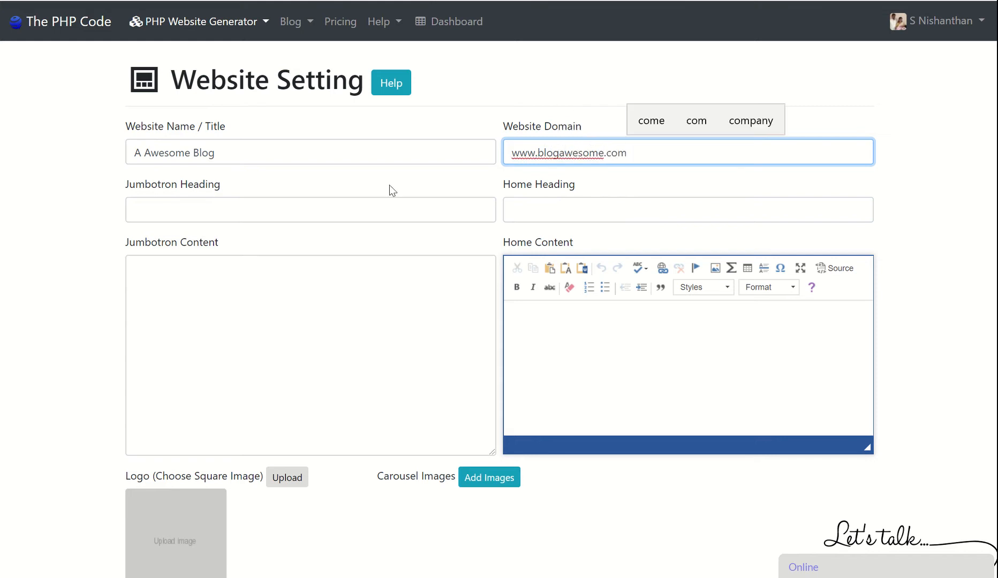
Step: Set the Jumbotron Heading to "A big heading on the home page" and the Home Heading to "Some other heading"
click(244, 217)
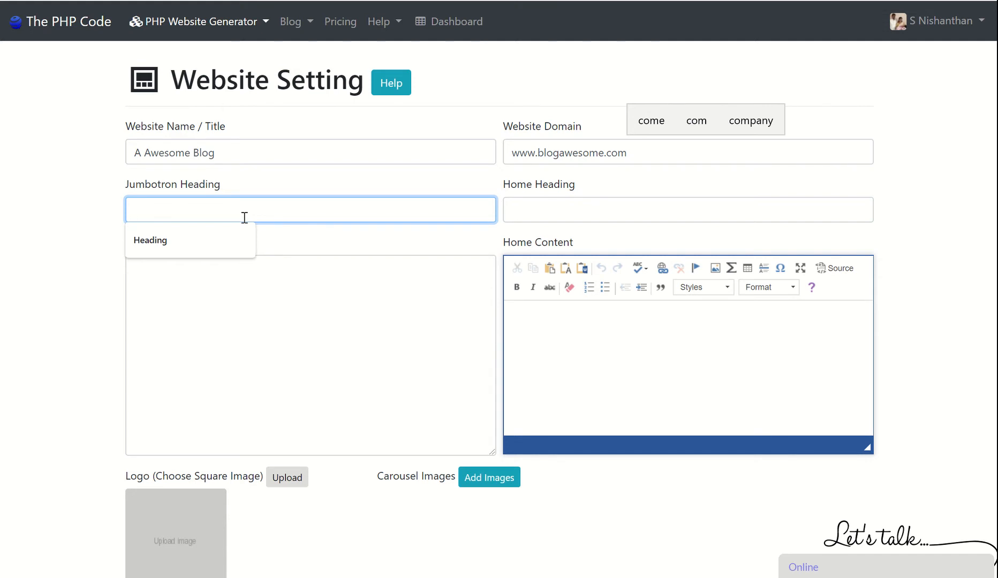
text(A big)
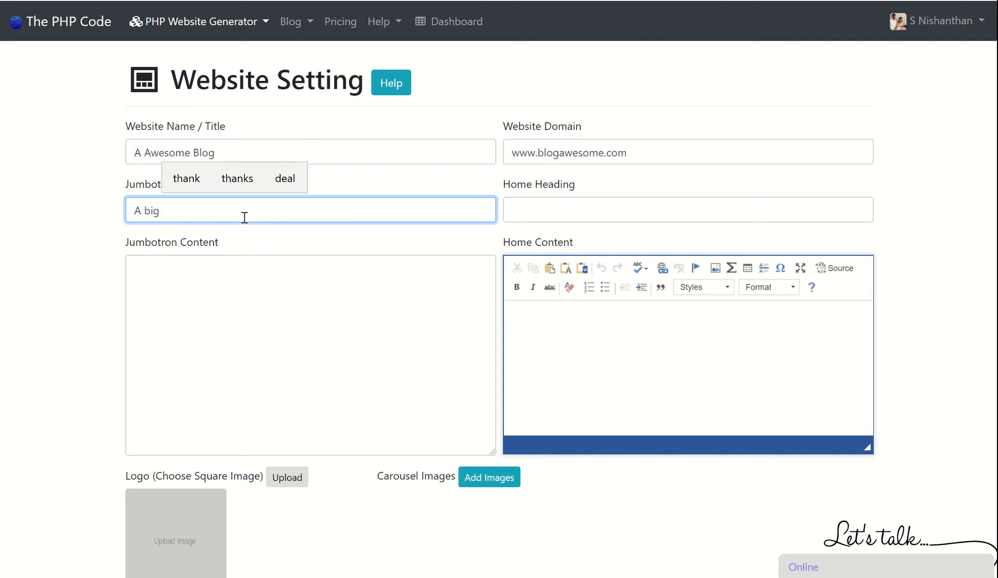
text( heading on )
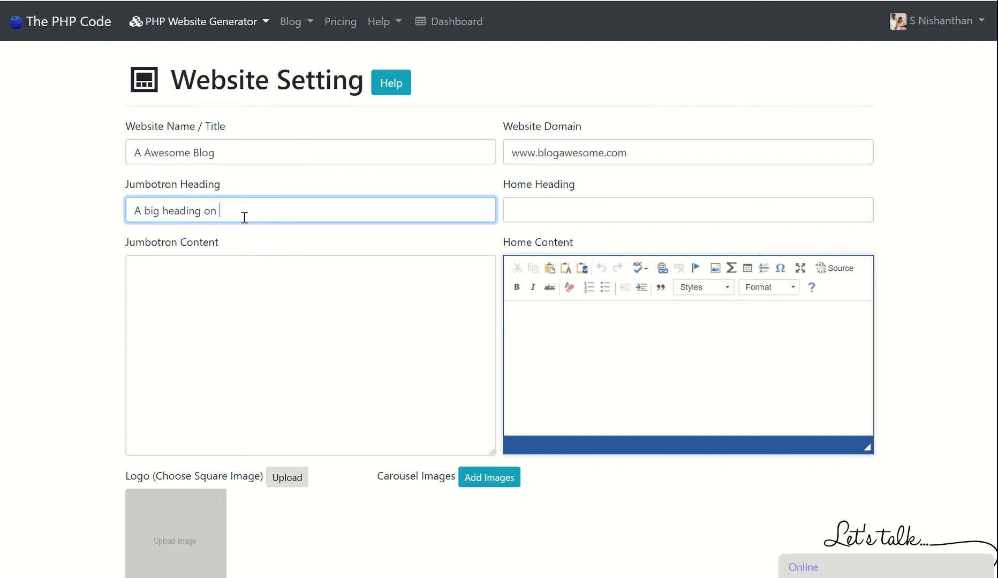
text(the home page)
click(554, 205)
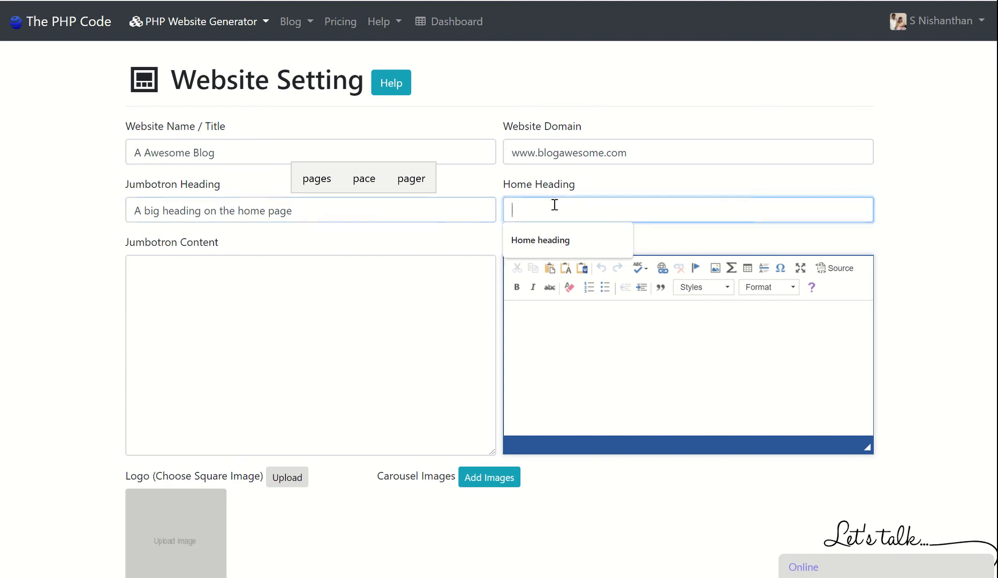
text(Some)
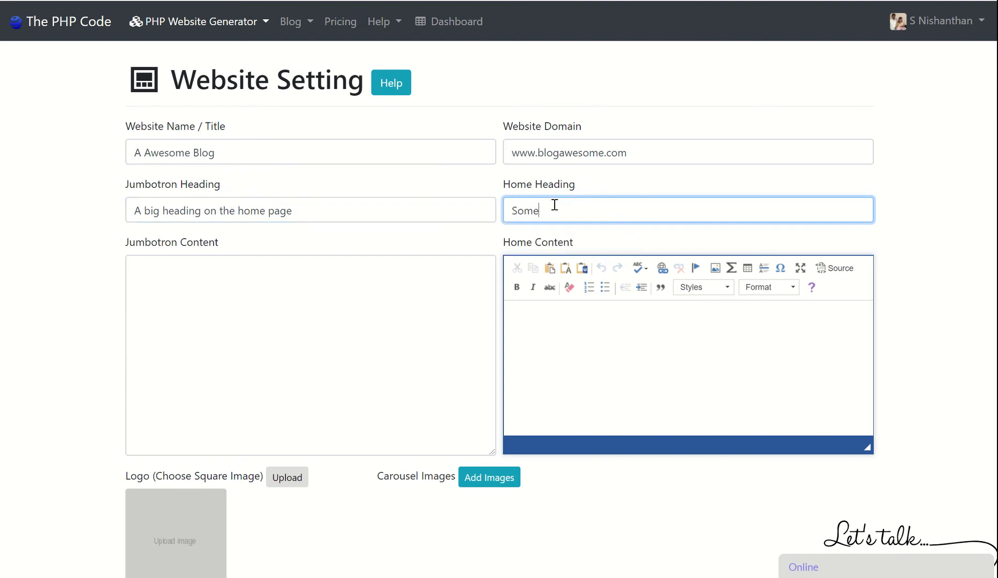
text( other heading)
Step: Enter "This will be my awesome website ever." as the Jumbotron Content
click(275, 288)
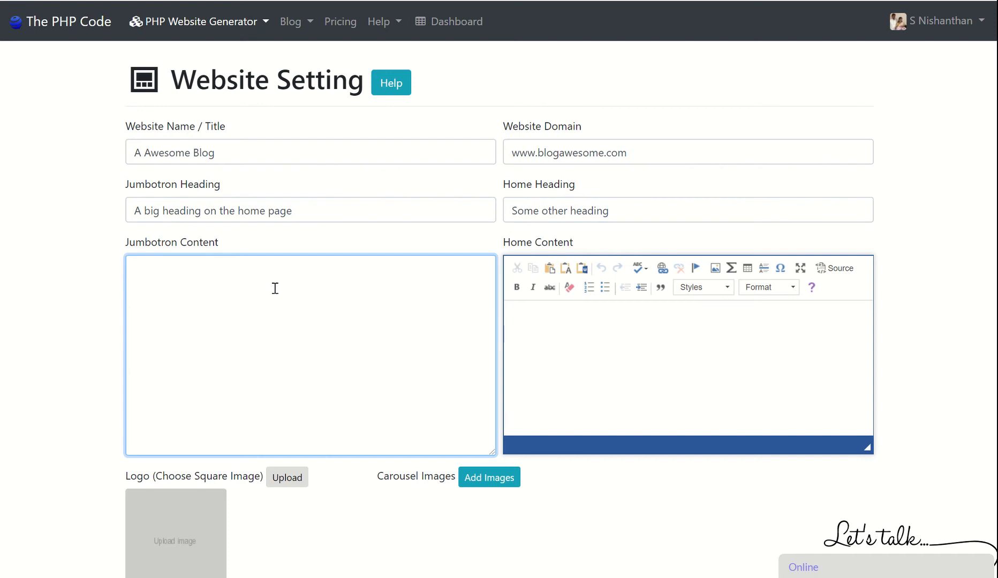
text(This will)
text( be my a)
text(sw)
key(BackSpace)
key(BackSpace)
text(w)
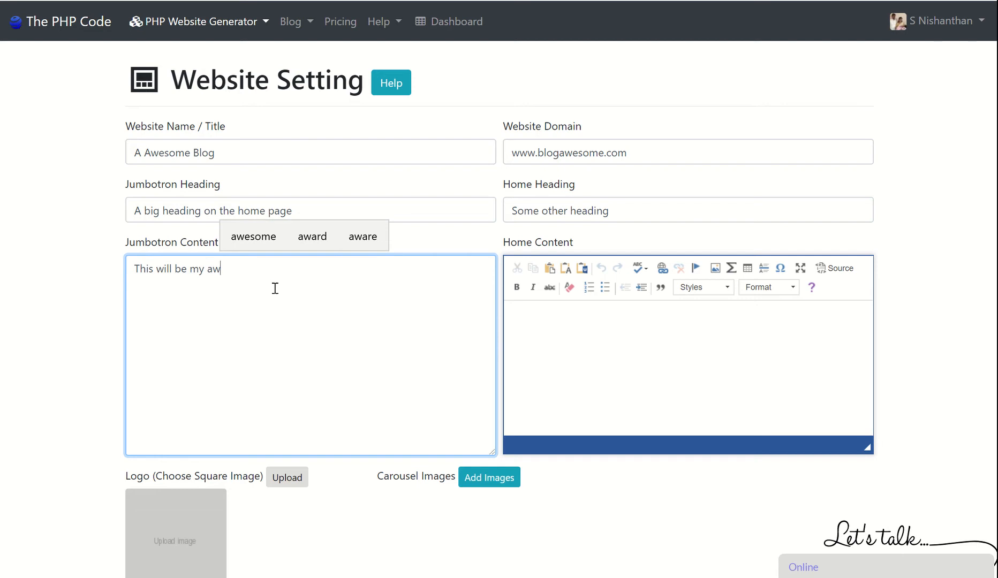
text(esome w)
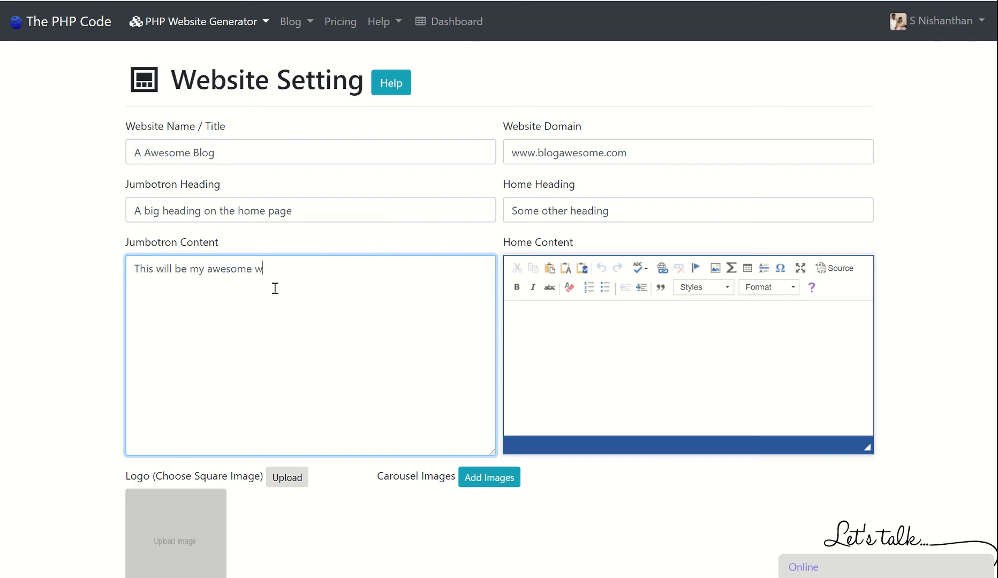
text(ebsite ever.)
Step: Enter "Some content which I can format." in the Home Content, followed by "A heading" on a new line
click(557, 349)
text(So)
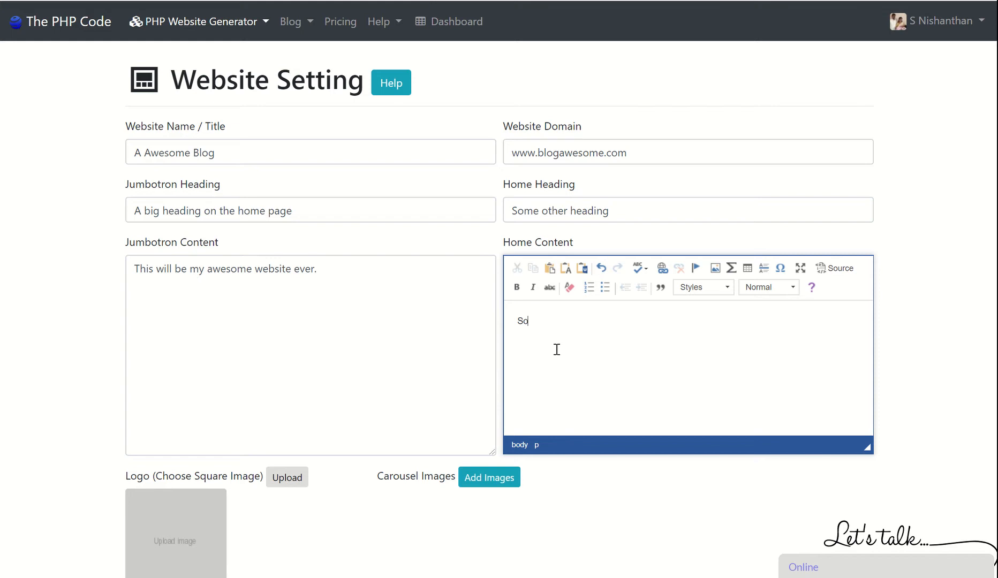
text(me conte)
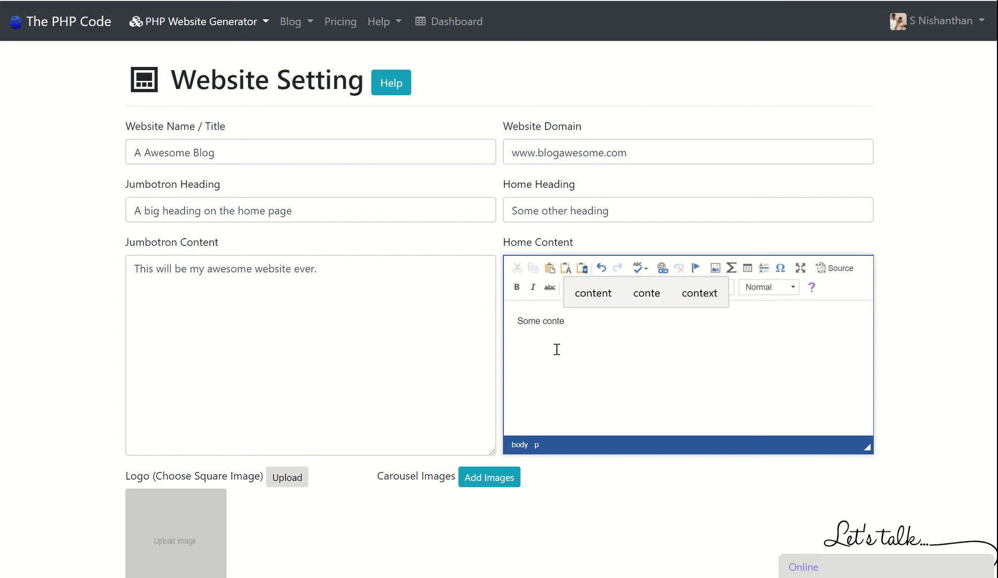
text(nt which I c)
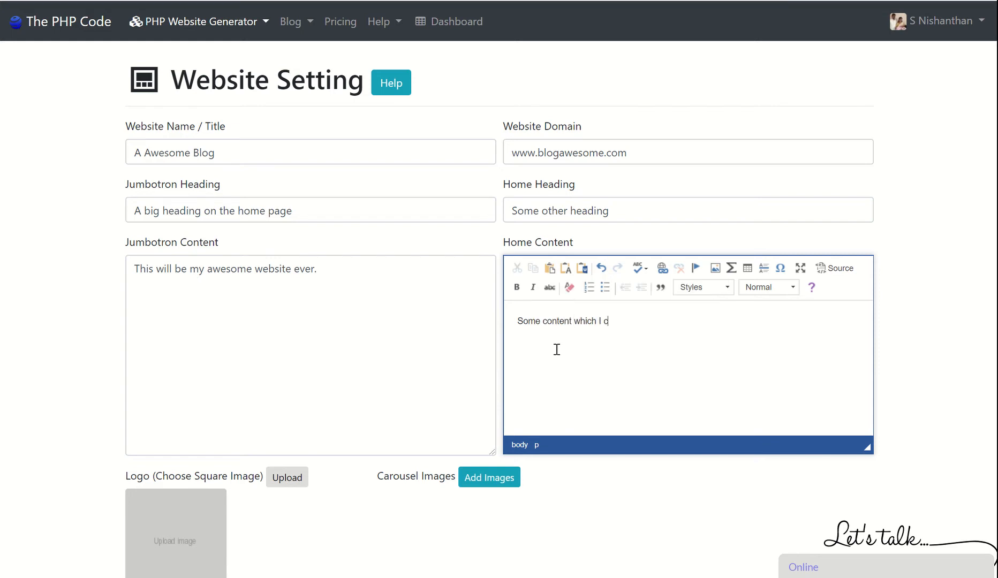
text(an format. )
text(A heading)
Step: Make the "A heading" line in the Home Content bold and apply the Italic Title style to it
key(shift+Home)
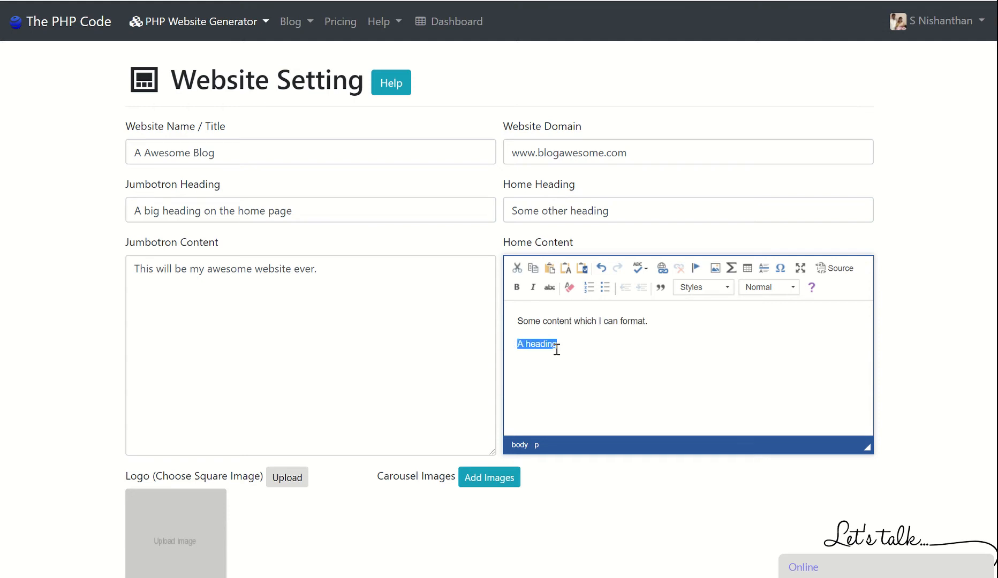
click(516, 288)
click(701, 291)
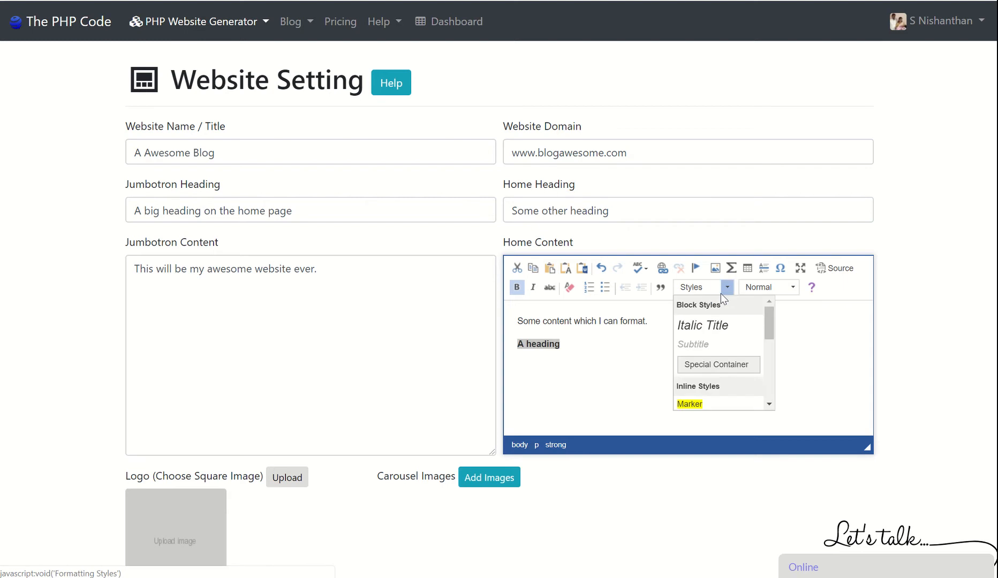
click(714, 325)
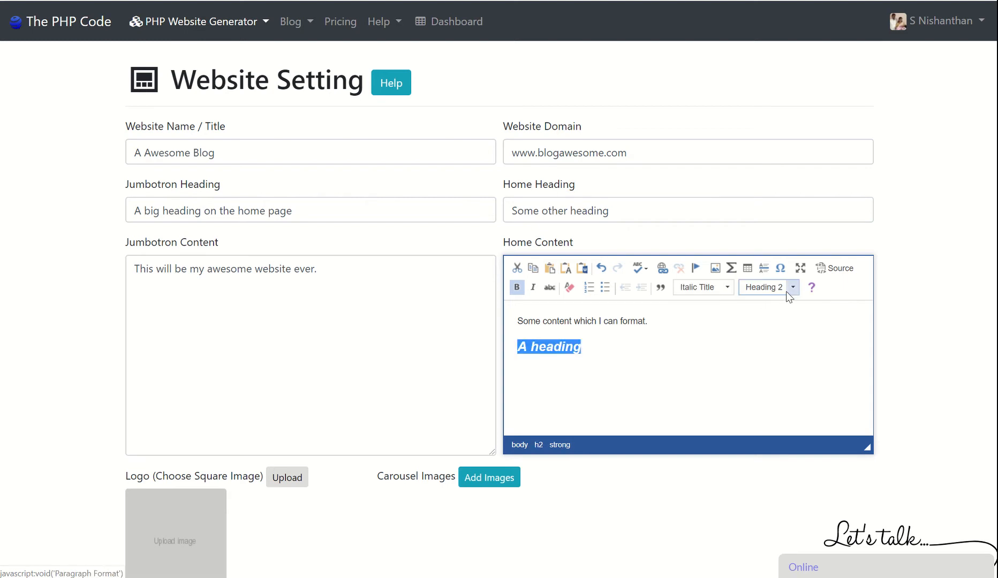
click(641, 386)
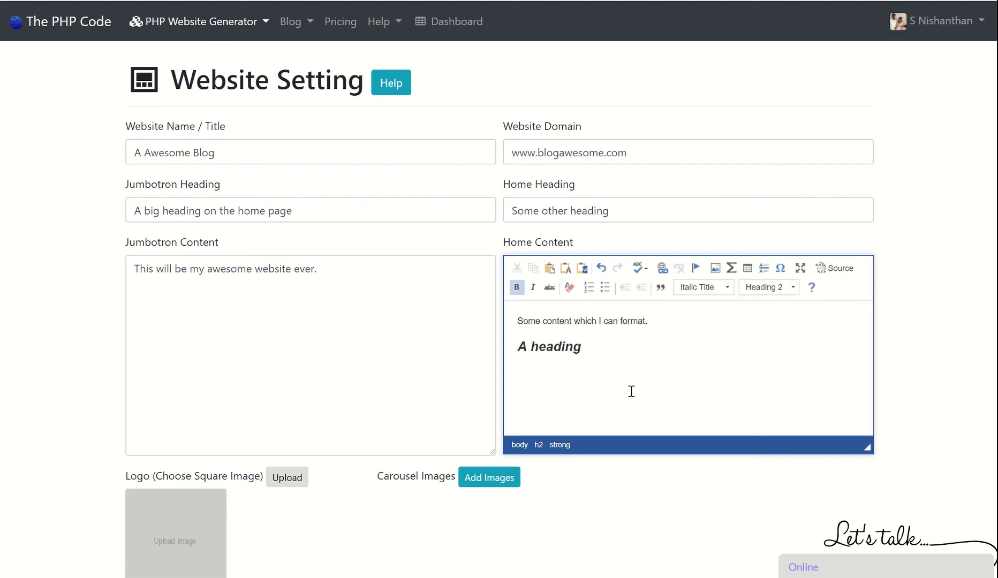
scroll(417, 373, down, 5)
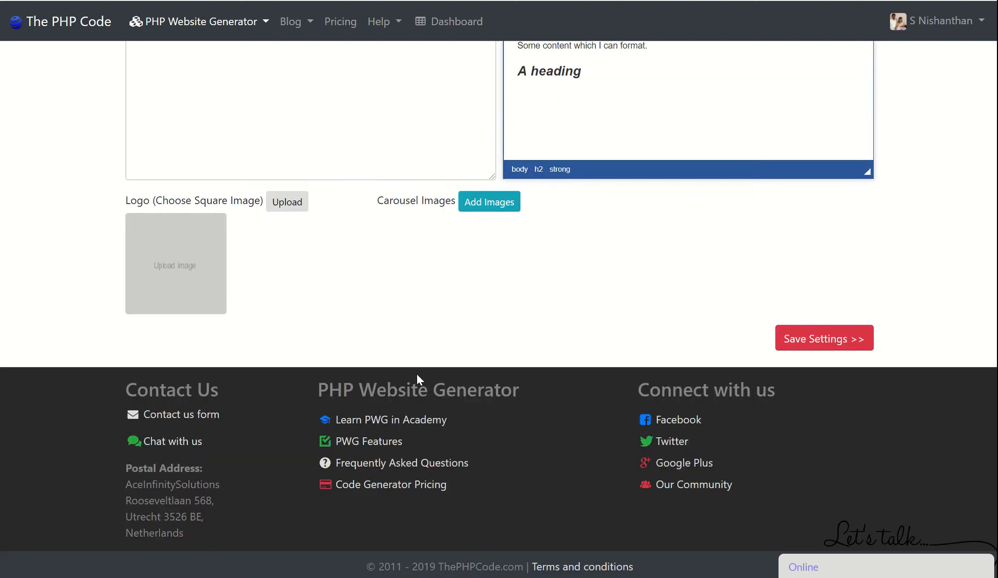
click(293, 199)
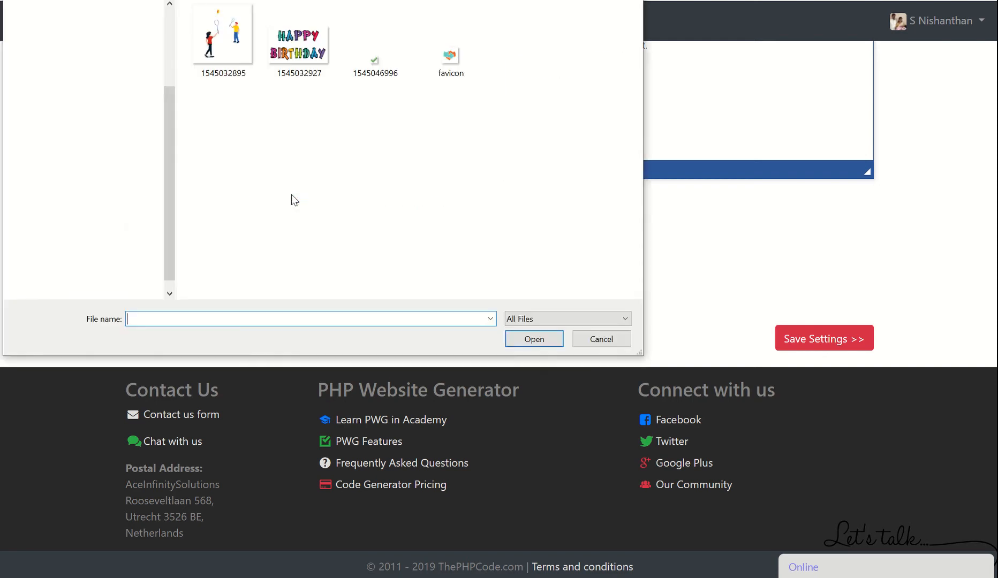
double_click(445, 80)
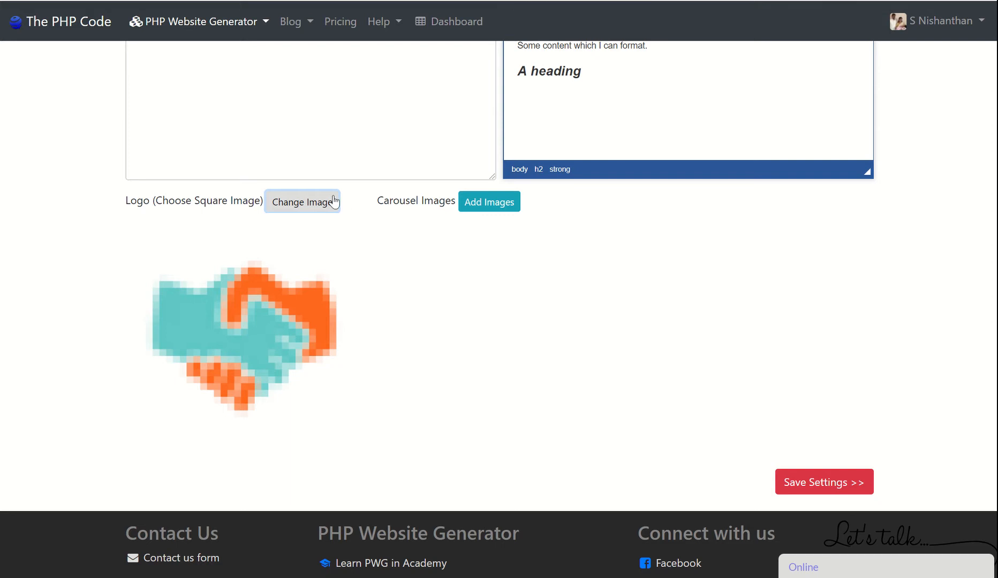
click(323, 203)
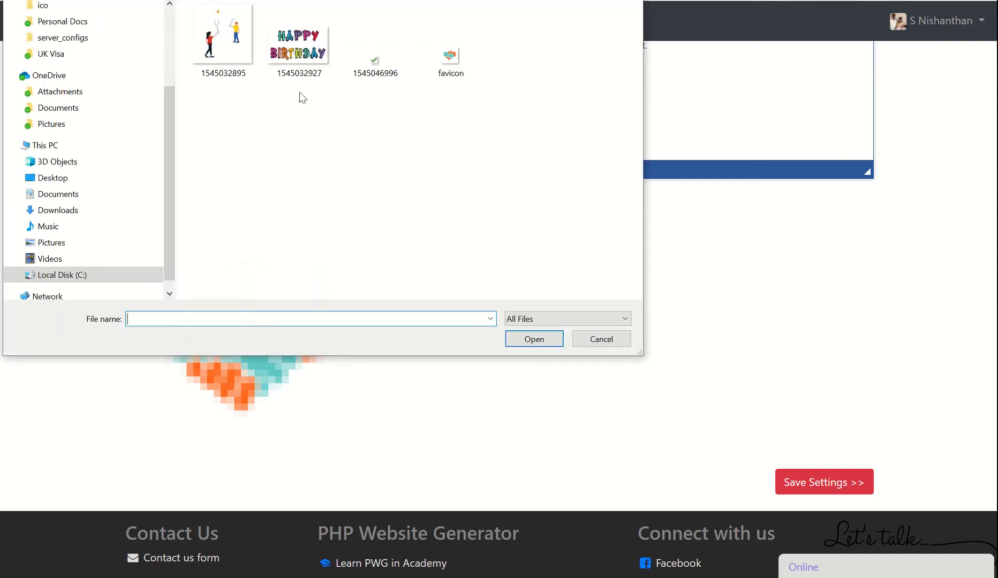
double_click(252, 49)
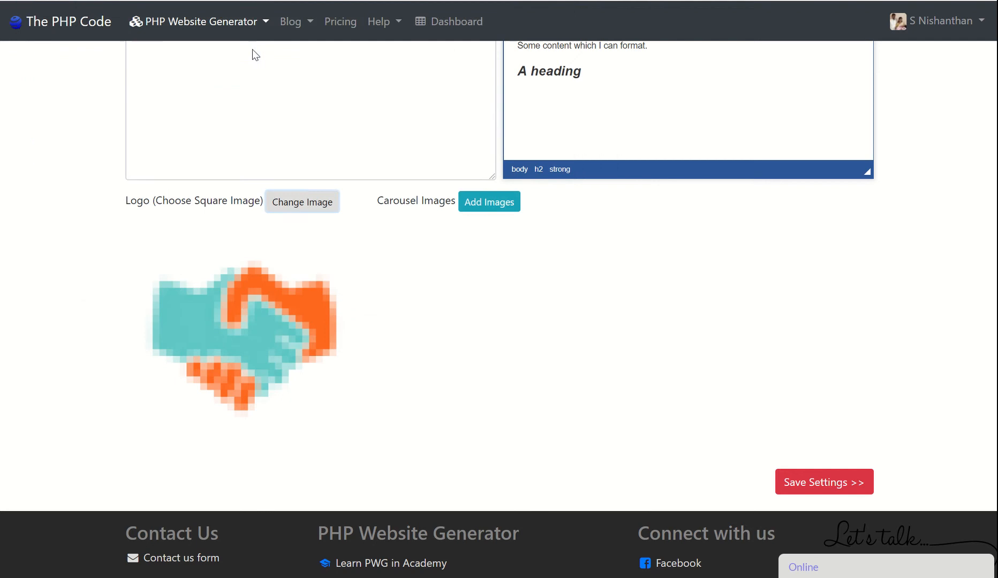
Step: Add images 1, 8 and 10 as the three carousel images and save the website settings
click(499, 207)
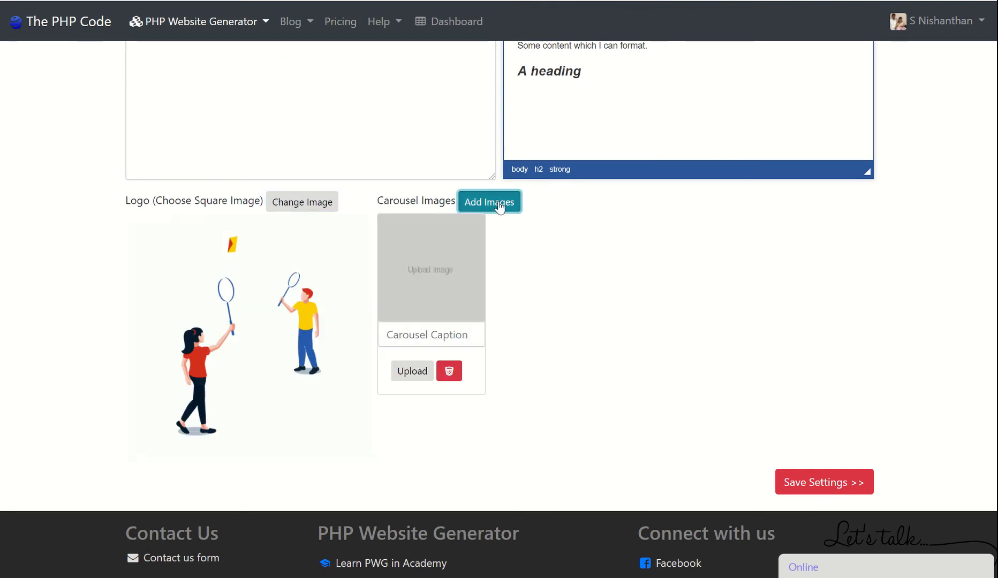
click(418, 372)
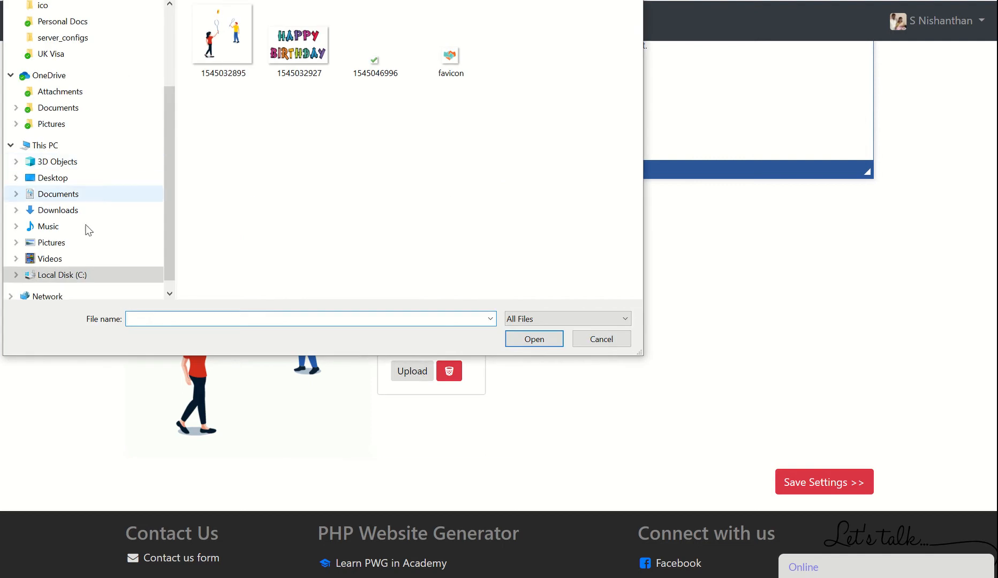
click(19, 247)
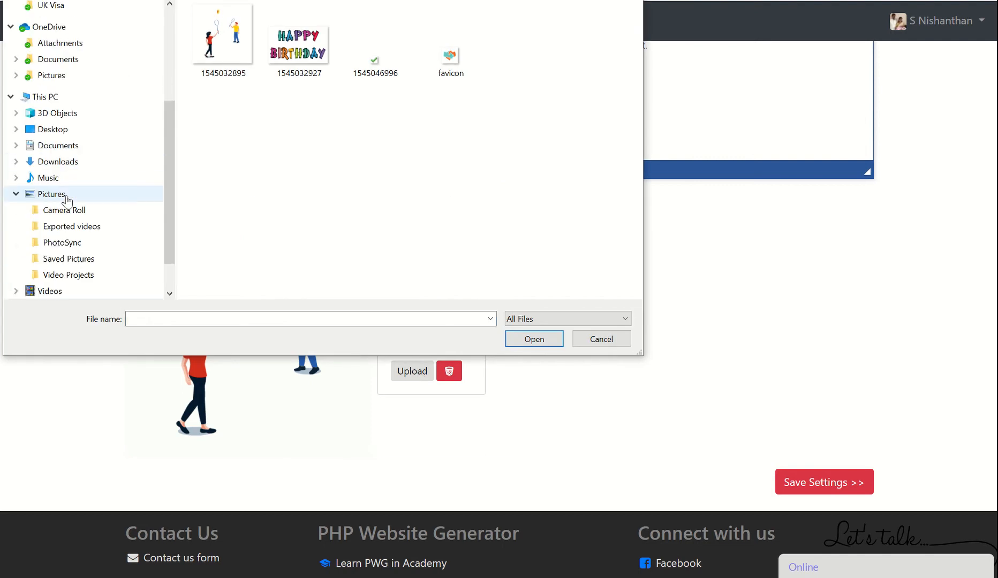
click(21, 195)
click(16, 258)
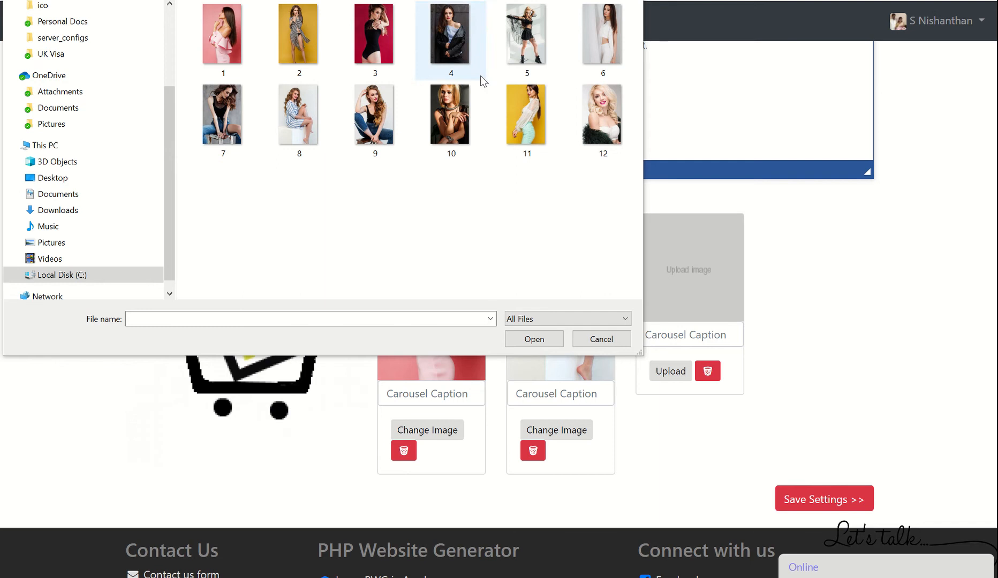
click(444, 91)
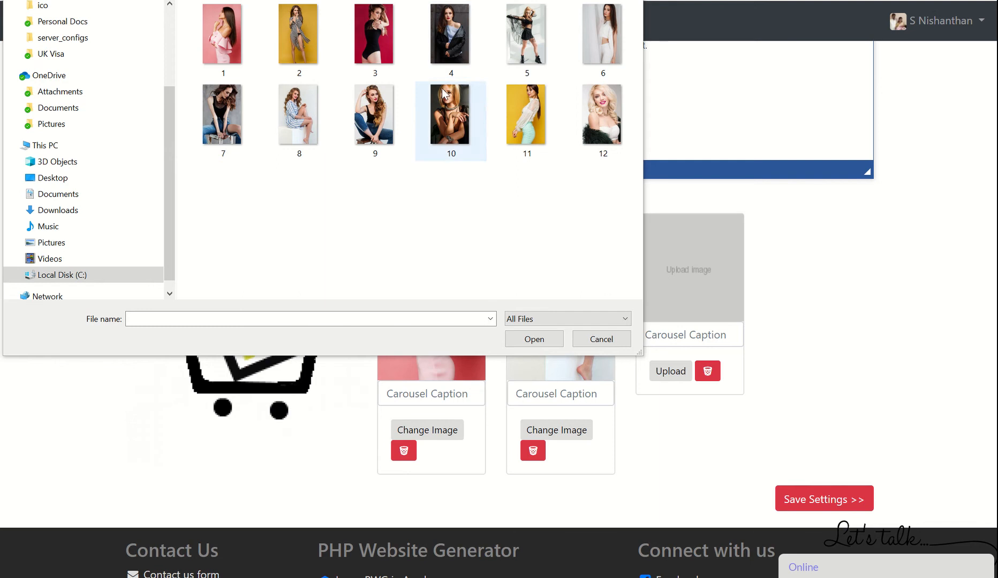
double_click(443, 89)
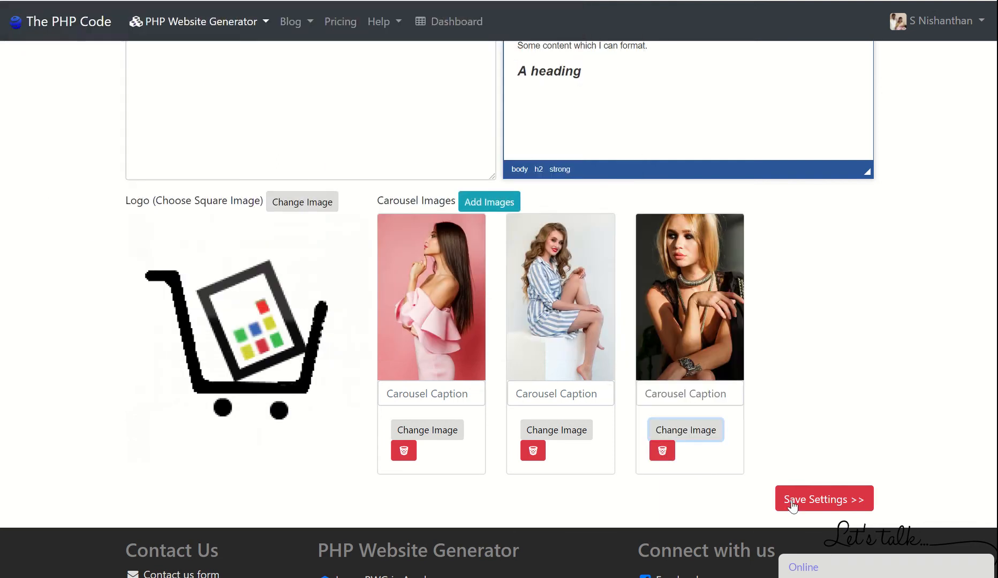
click(817, 500)
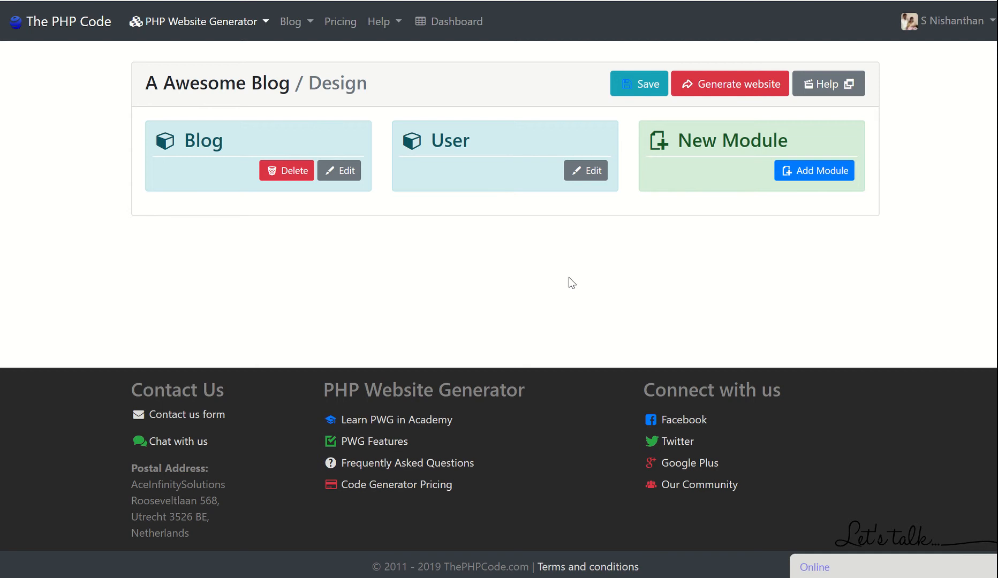
Step: Examine the Blog module's name in the design and the site's Blog menu entries as a comparable example
double_click(201, 142)
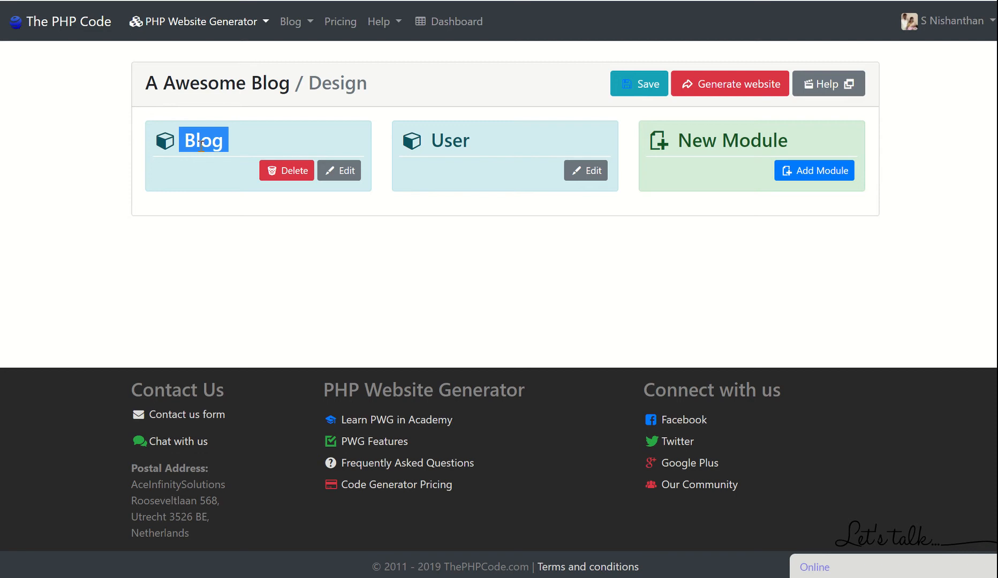
click(307, 28)
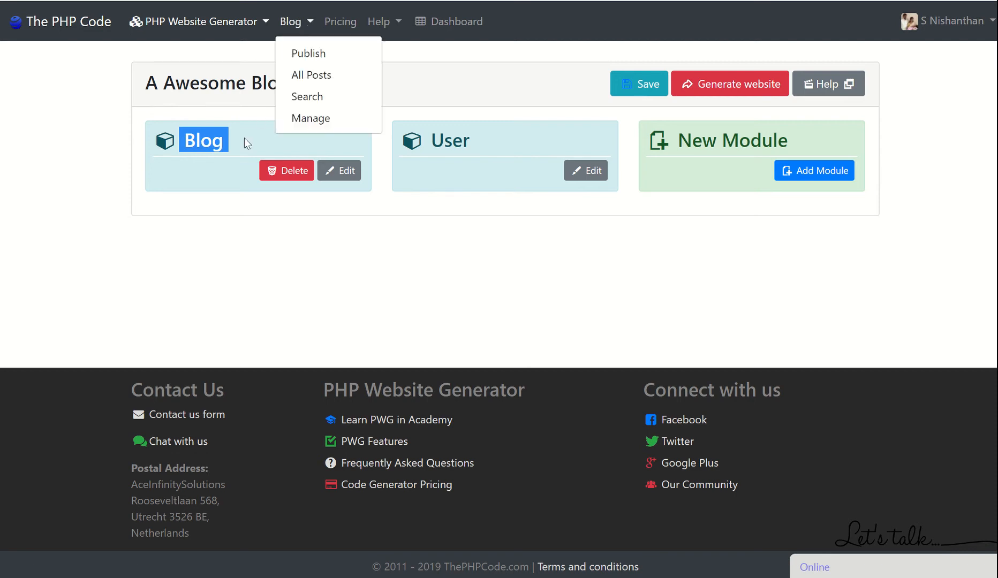
click(290, 33)
click(287, 23)
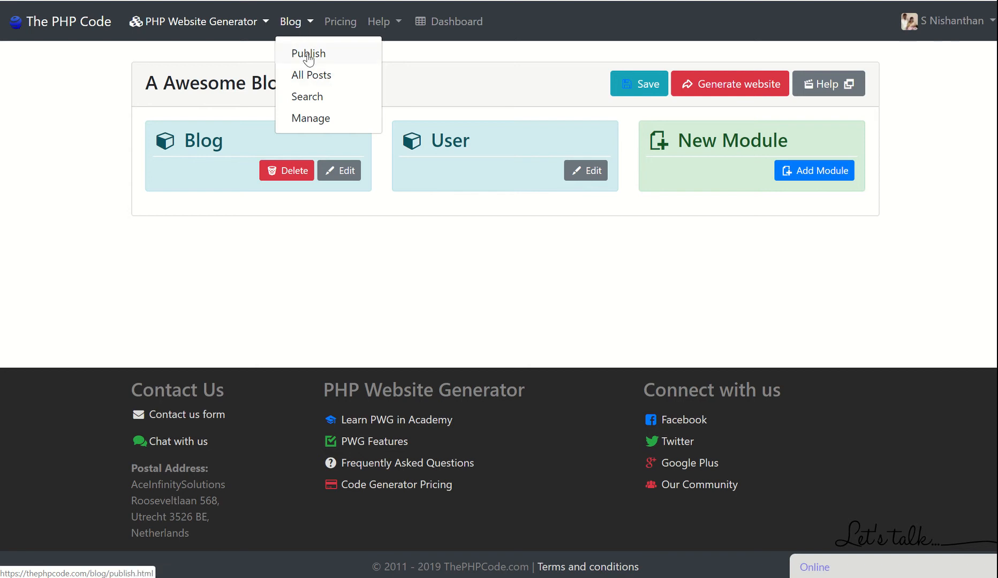
click(243, 118)
double_click(201, 140)
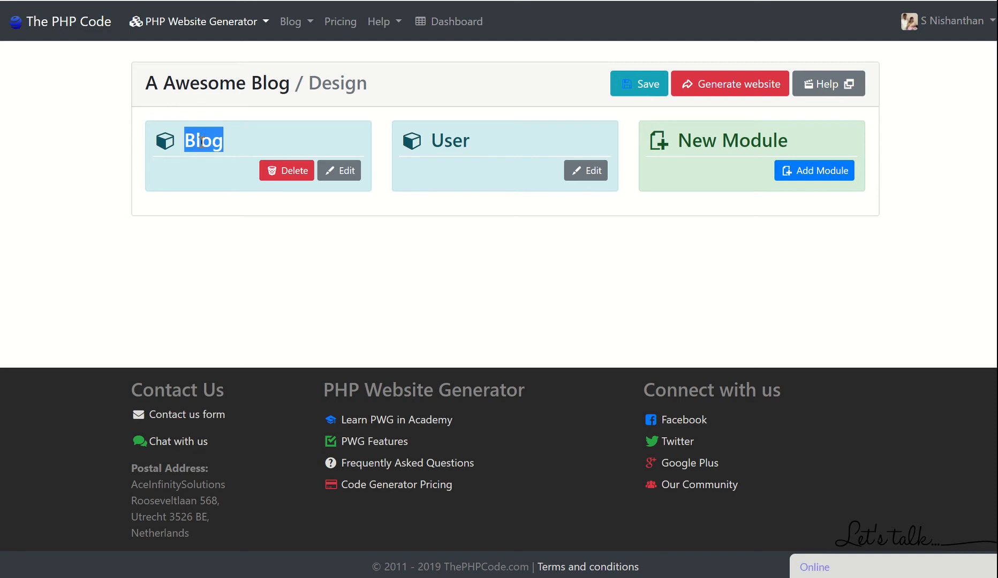
Step: Open the Blog module for editing and look over its fields, actions and module settings
click(334, 171)
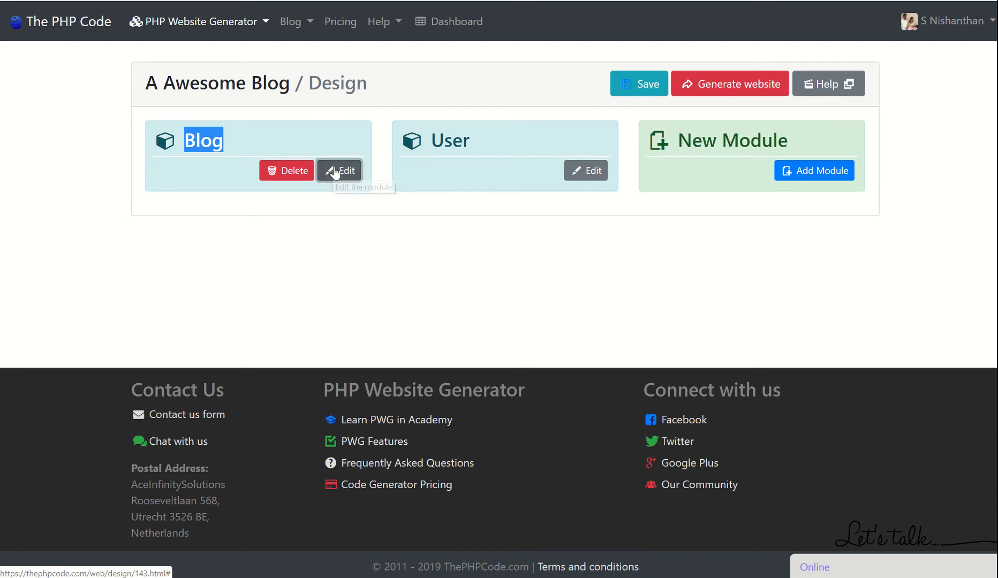
scroll(125, 368, down, 3)
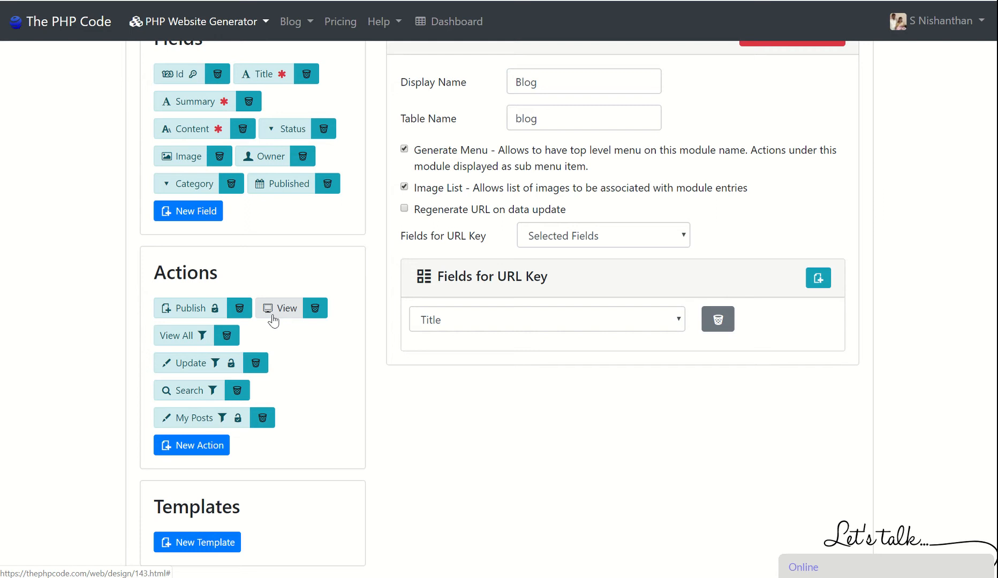
scroll(272, 320, up, 2)
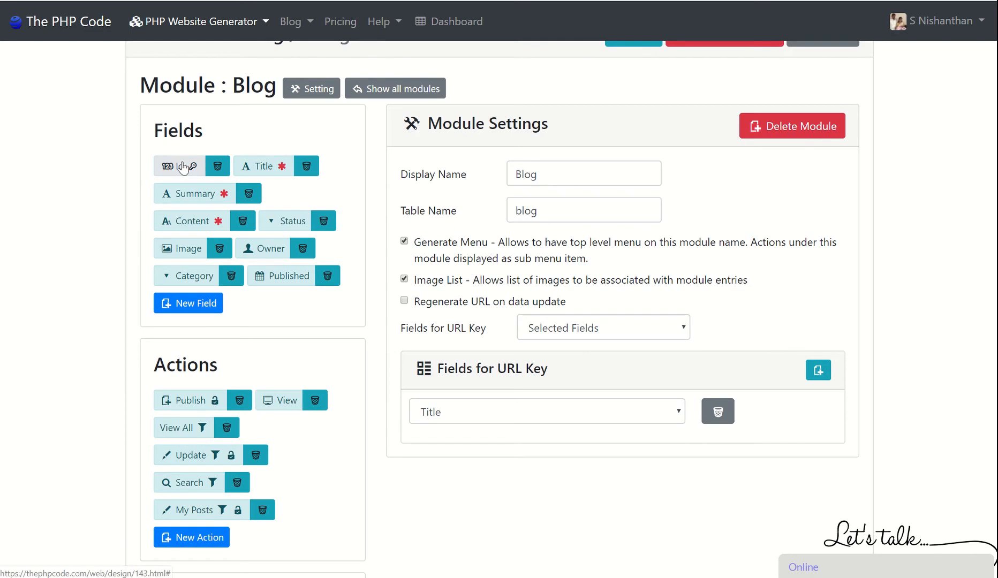
Step: Examine the definitions and validations of the Blog module's Id, Title, Summary and Image fields
click(183, 168)
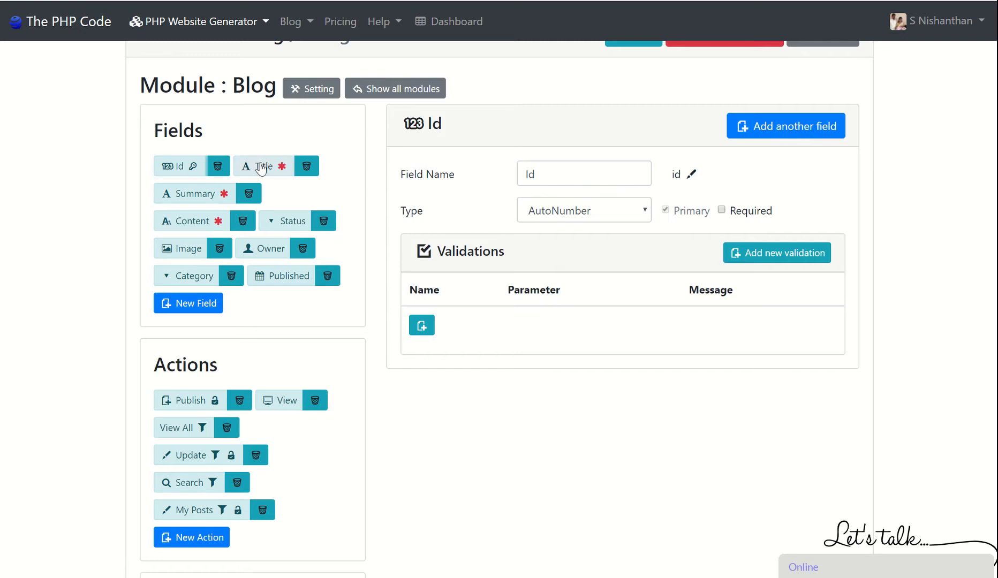
click(261, 168)
click(189, 200)
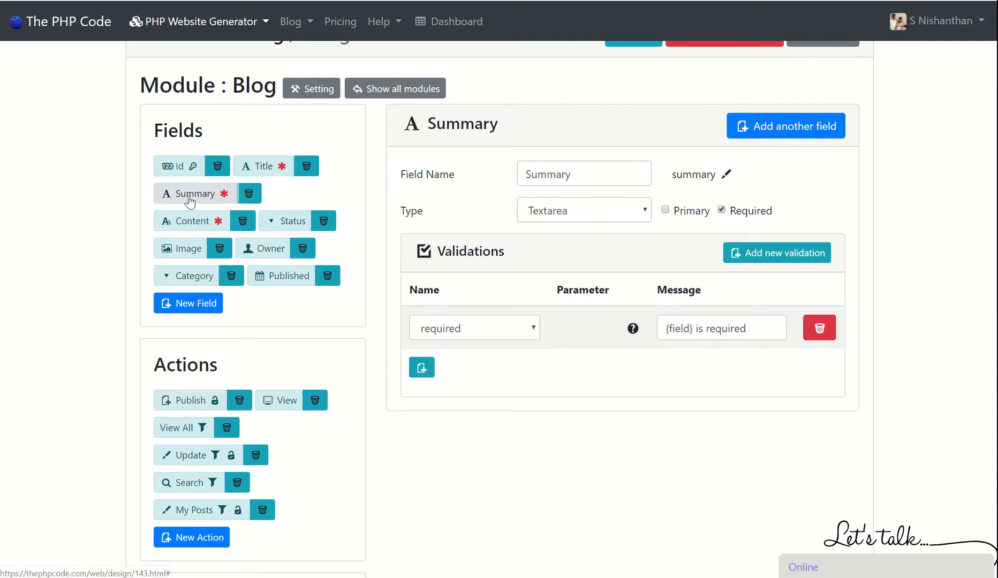
click(185, 250)
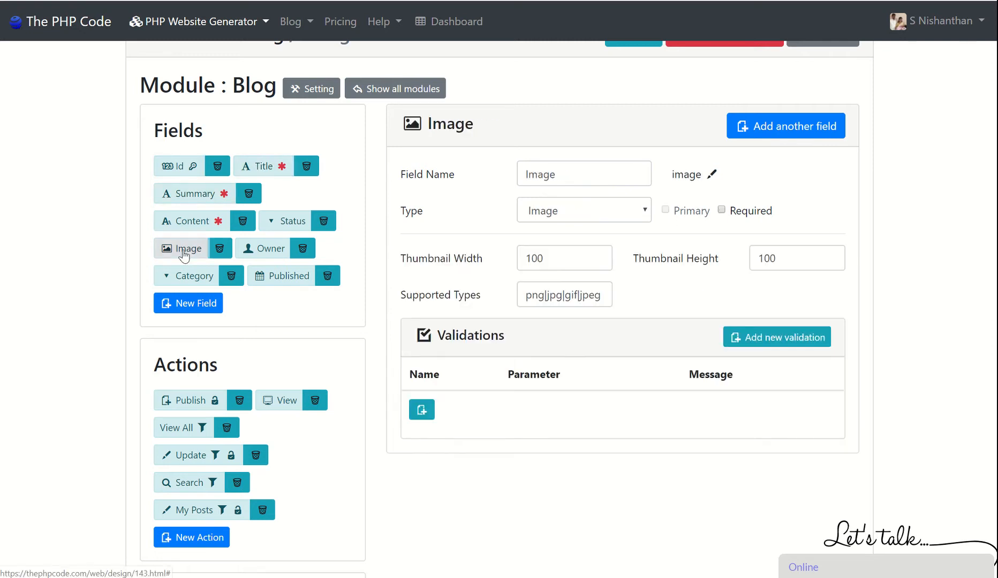
Step: Examine the Blog module's Publish action, including its action type and the available access options
scroll(90, 320, down, 1)
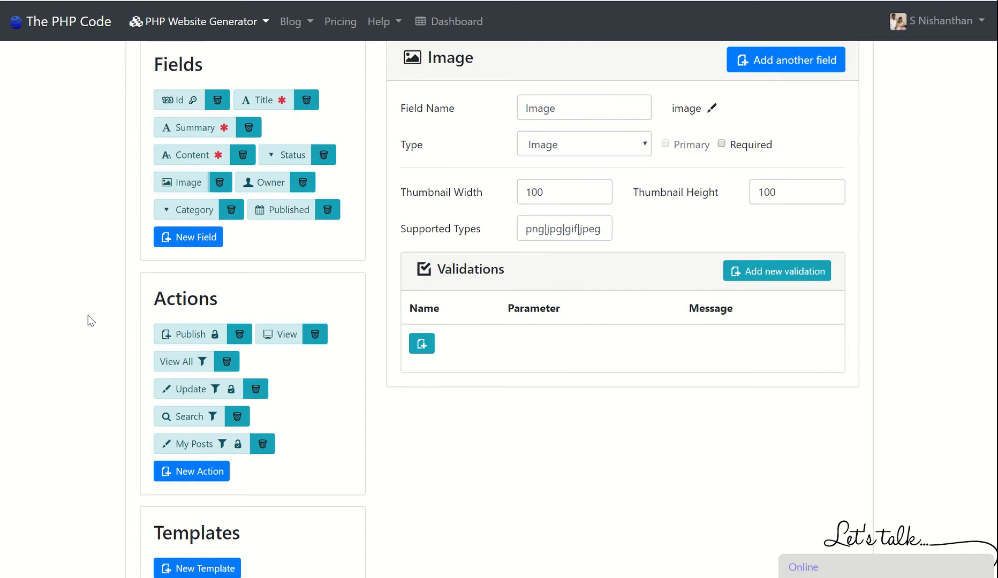
scroll(90, 320, down, 1)
click(179, 261)
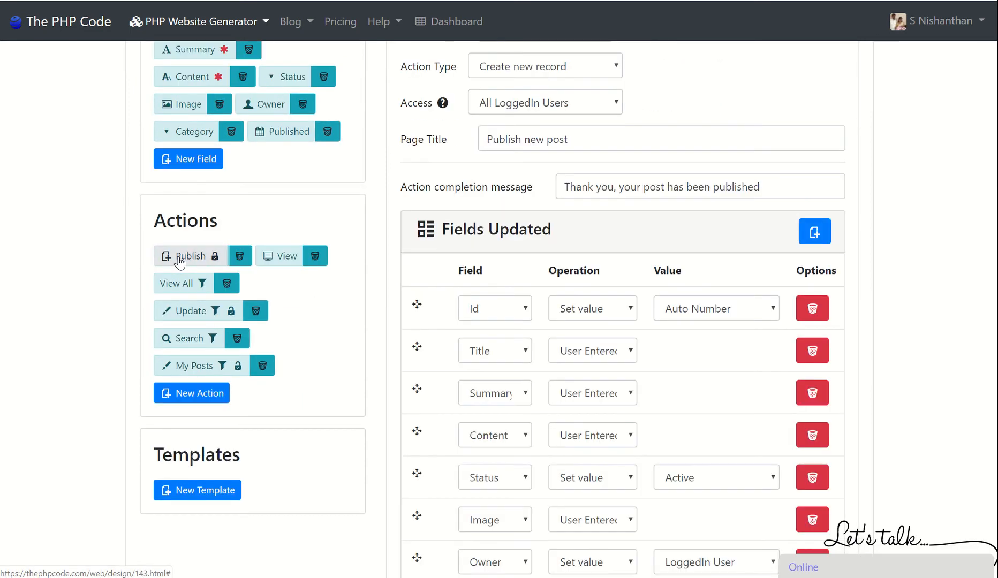
scroll(523, 222, up, 3)
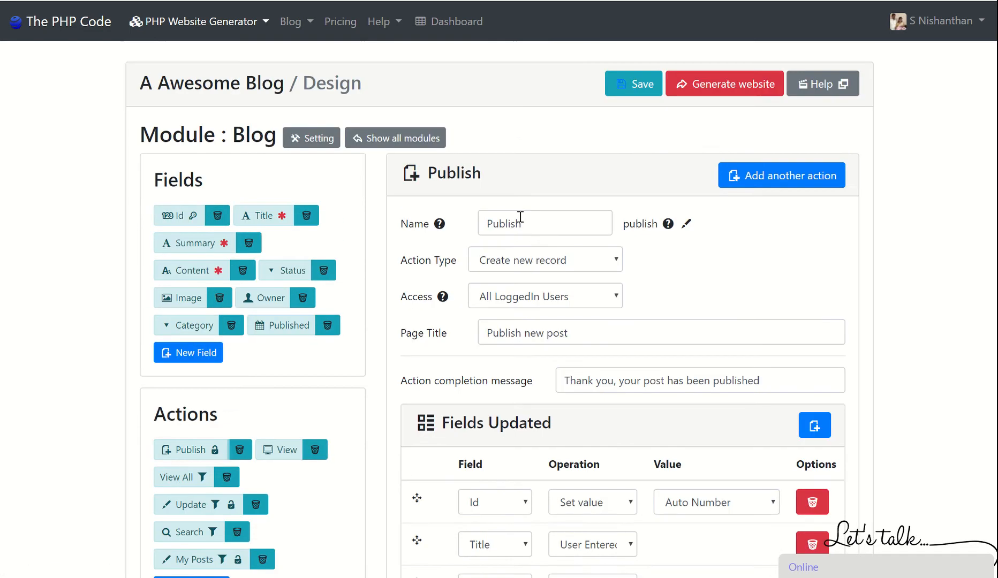
click(519, 266)
click(520, 266)
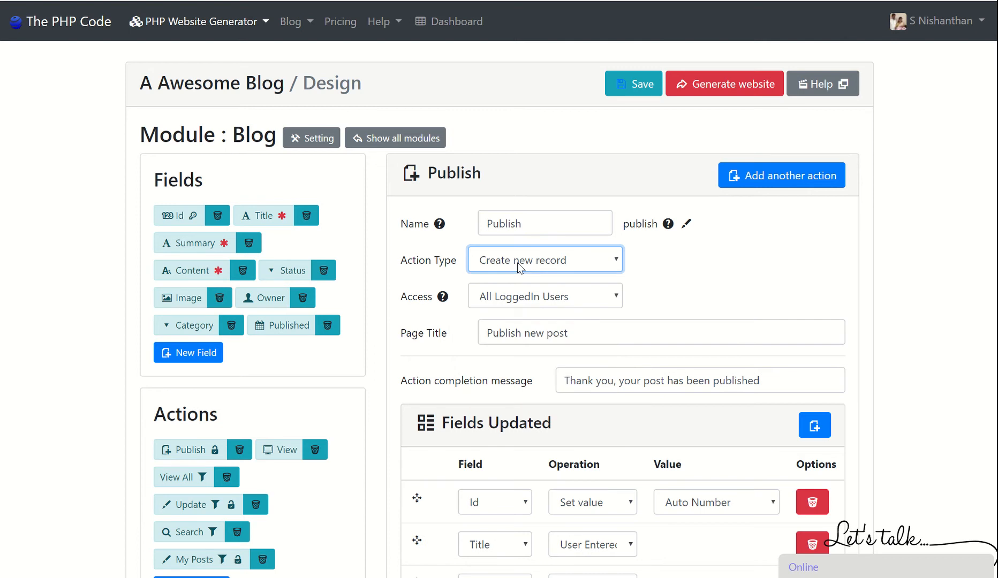
click(501, 300)
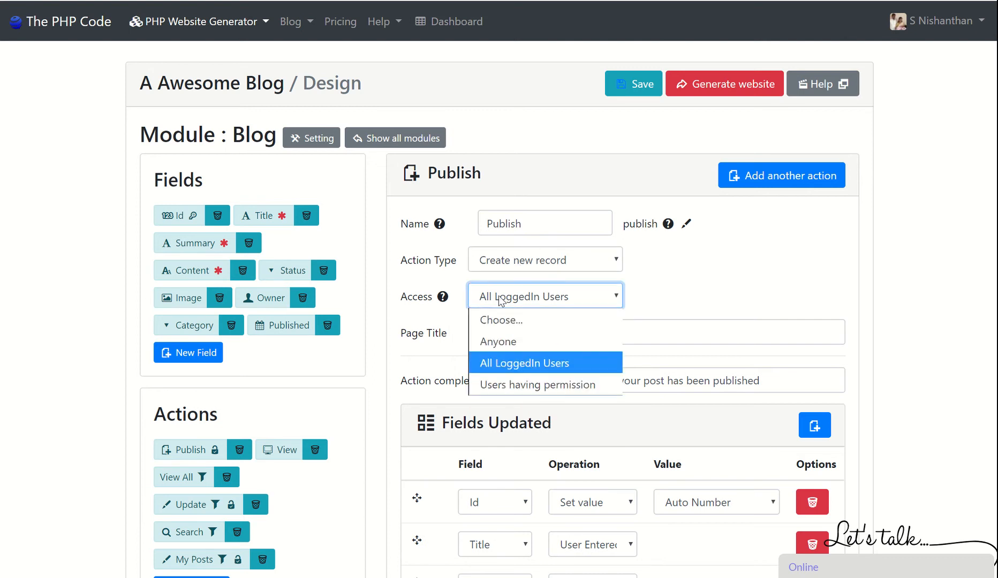
click(500, 300)
scroll(107, 442, down, 3)
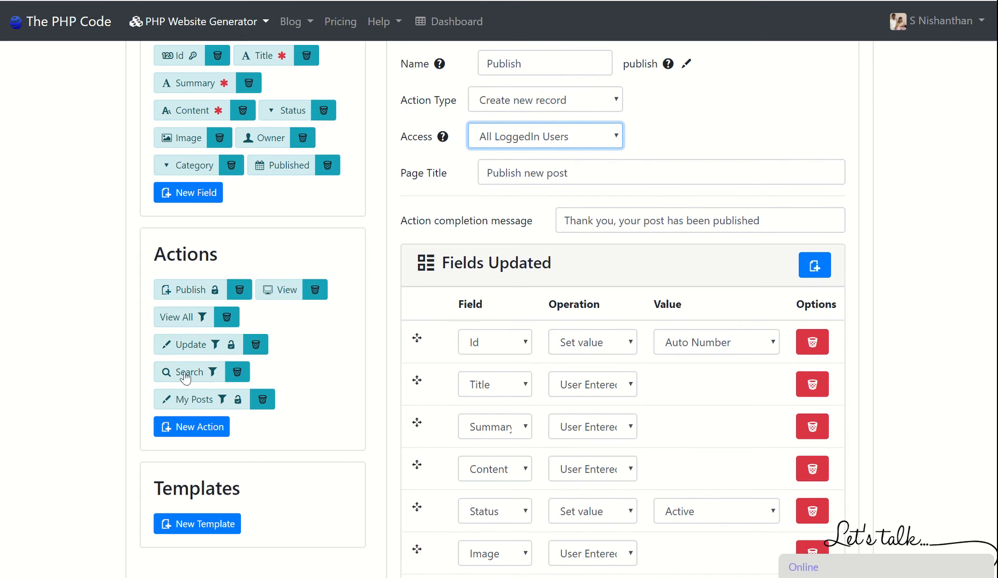
Step: Examine the Update action's settings and filters, and the list of fields that the Publish action updates
click(190, 347)
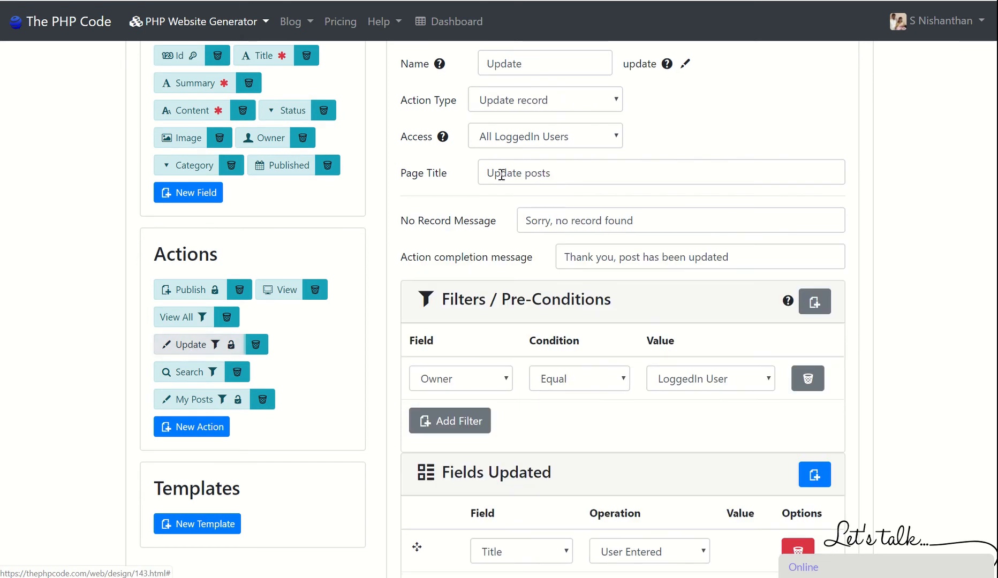
scroll(501, 177, up, 2)
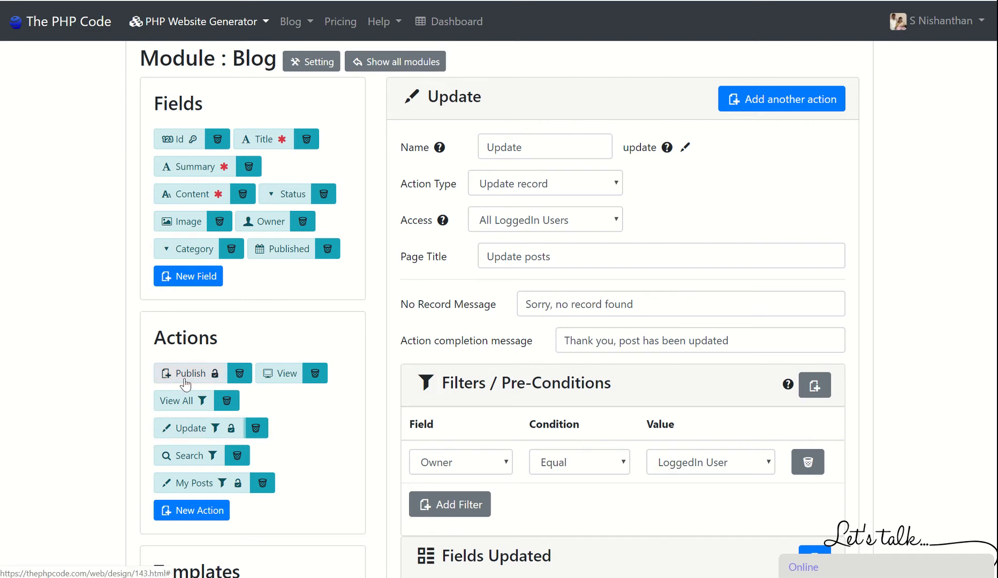
click(184, 382)
scroll(482, 375, down, 6)
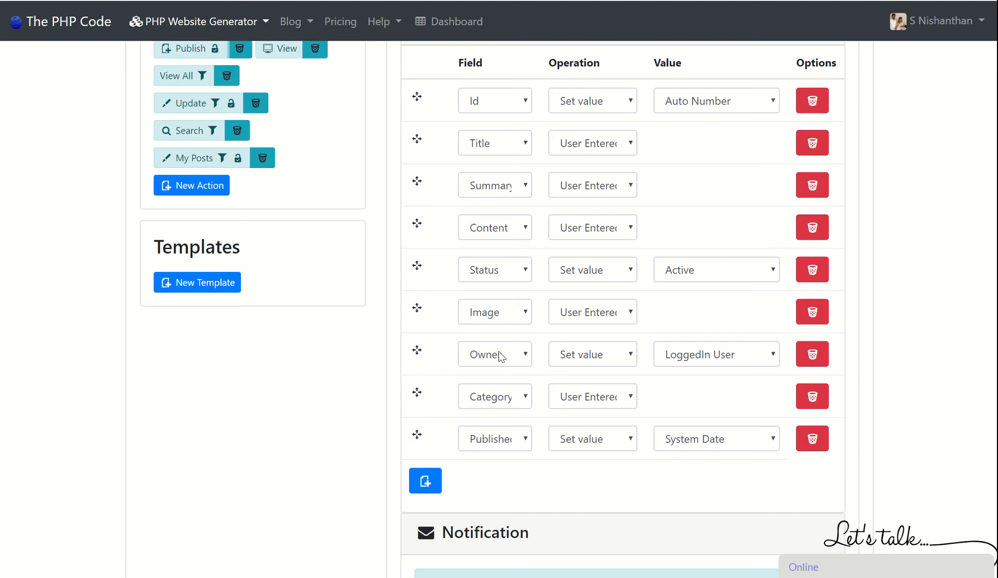
scroll(473, 355, up, 3)
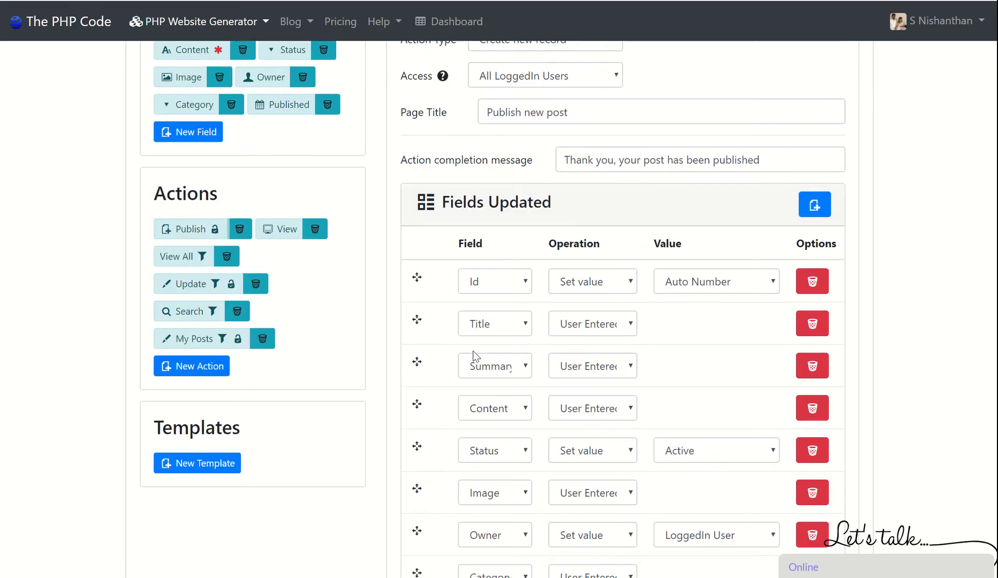
scroll(472, 351, up, 4)
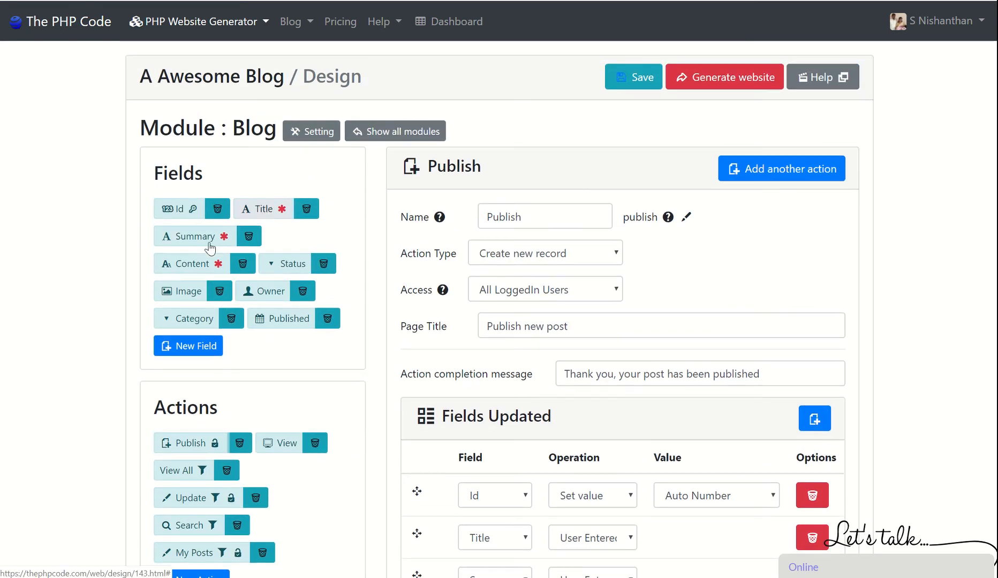
Step: Examine the Owner field's type and validations, and how the Publish action fills in each updated field
click(274, 301)
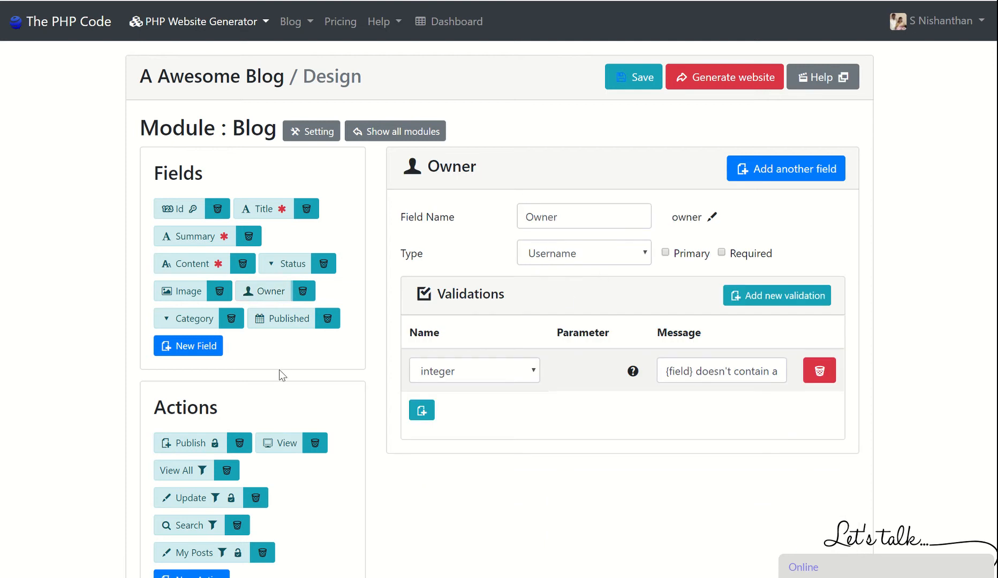
scroll(169, 450, down, 3)
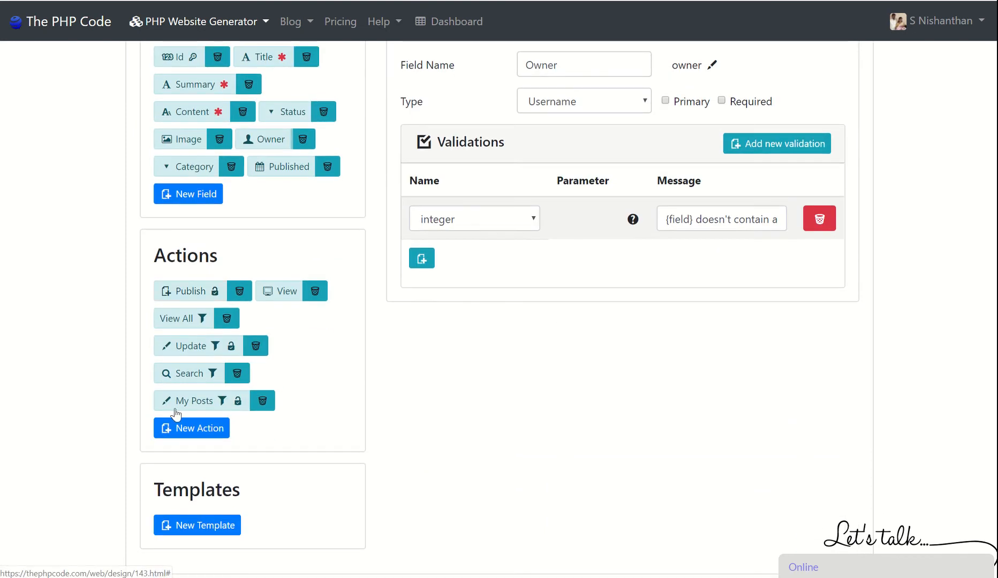
click(190, 292)
scroll(595, 436, down, 3)
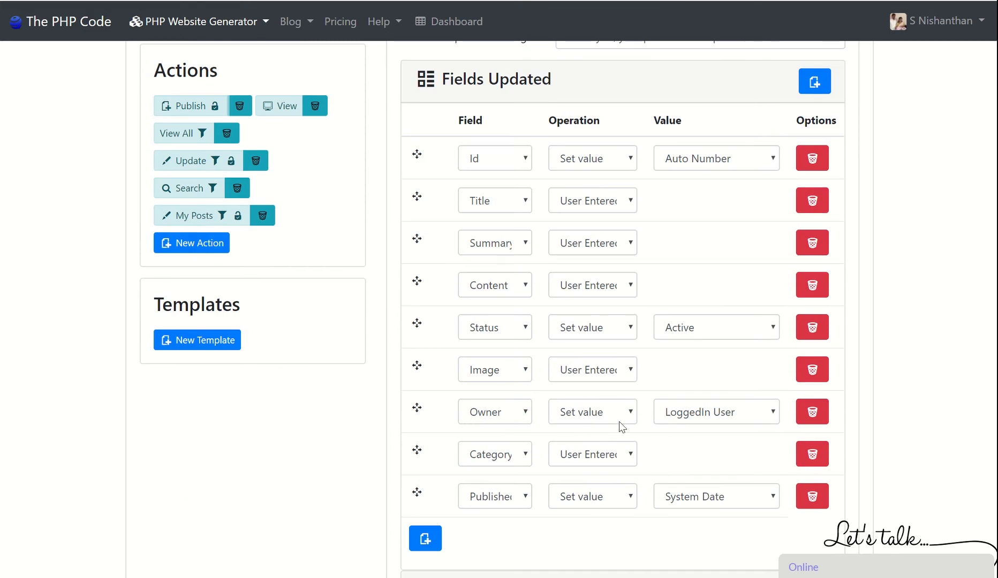
scroll(487, 423, up, 6)
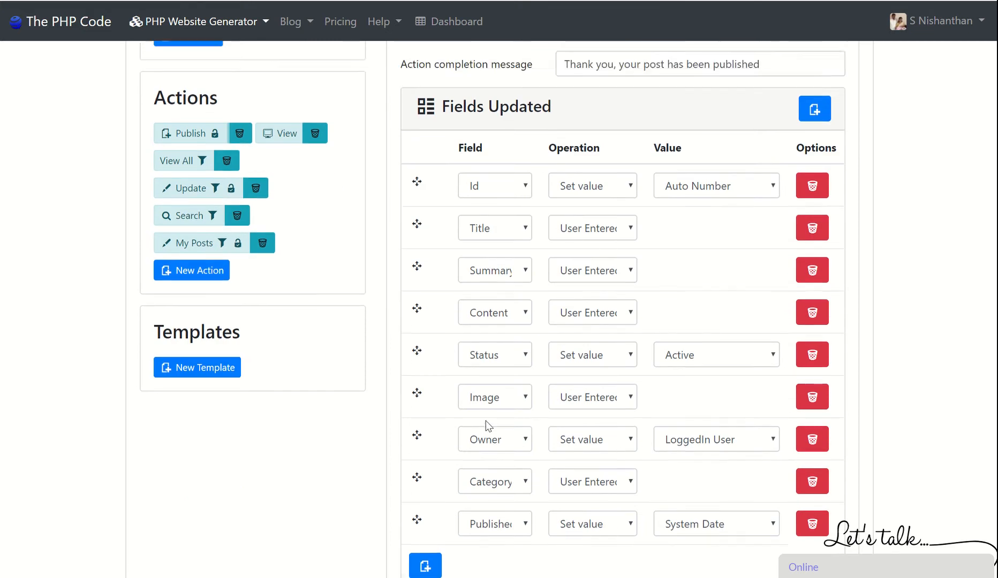
scroll(509, 319, down, 5)
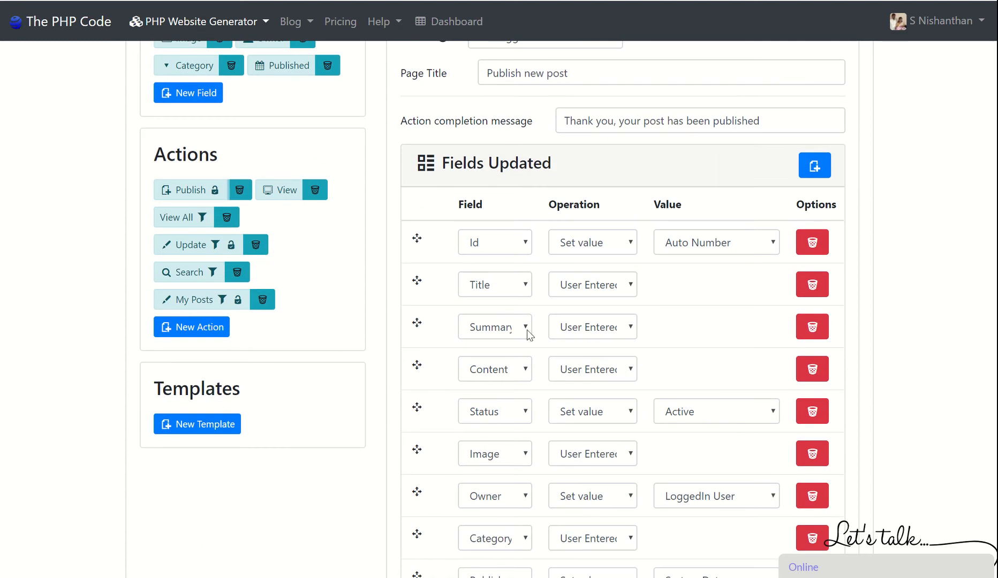
scroll(530, 332, down, 2)
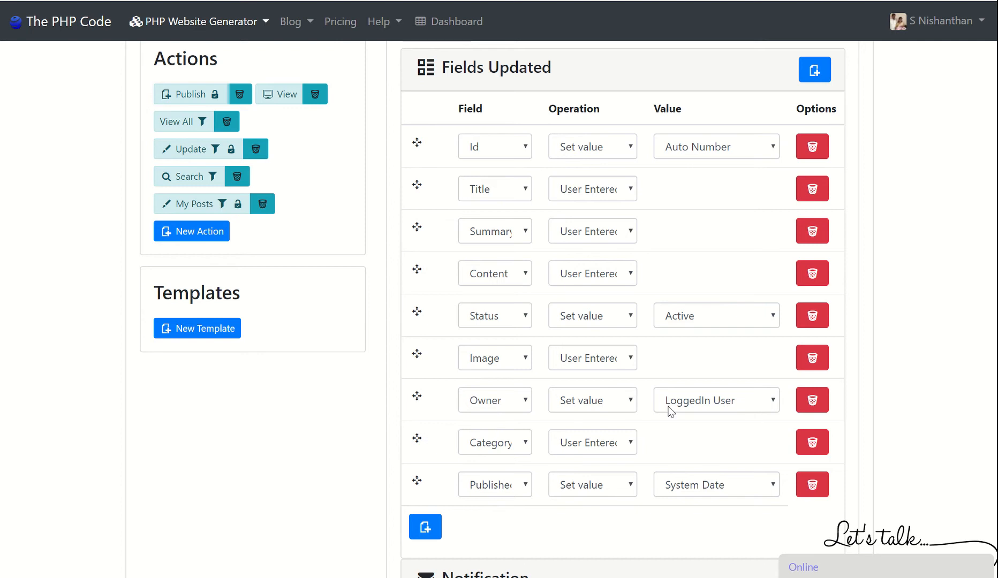
scroll(474, 377, up, 7)
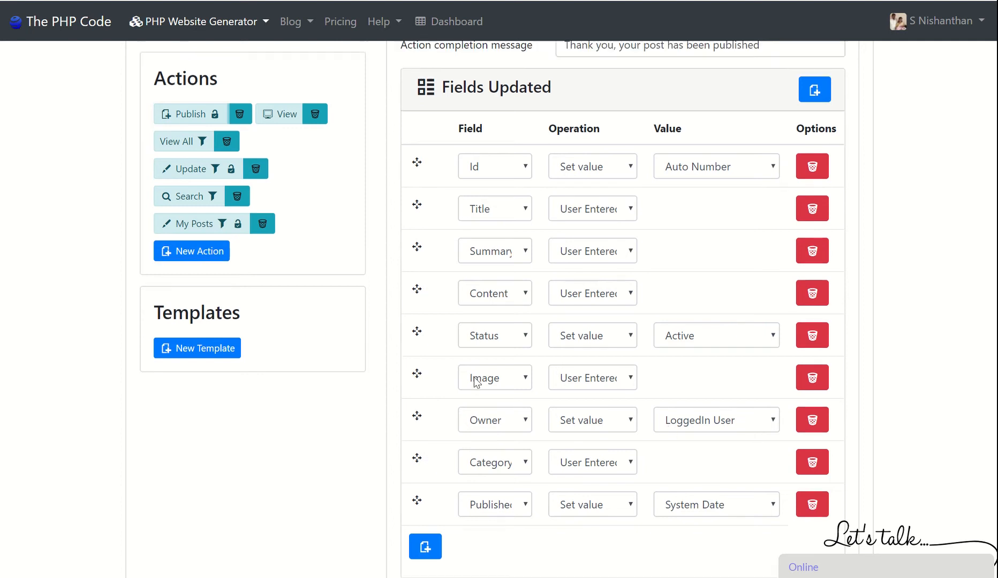
Step: Review the rest of the Publish action's updated fields down to its notification settings
scroll(474, 377, down, 10)
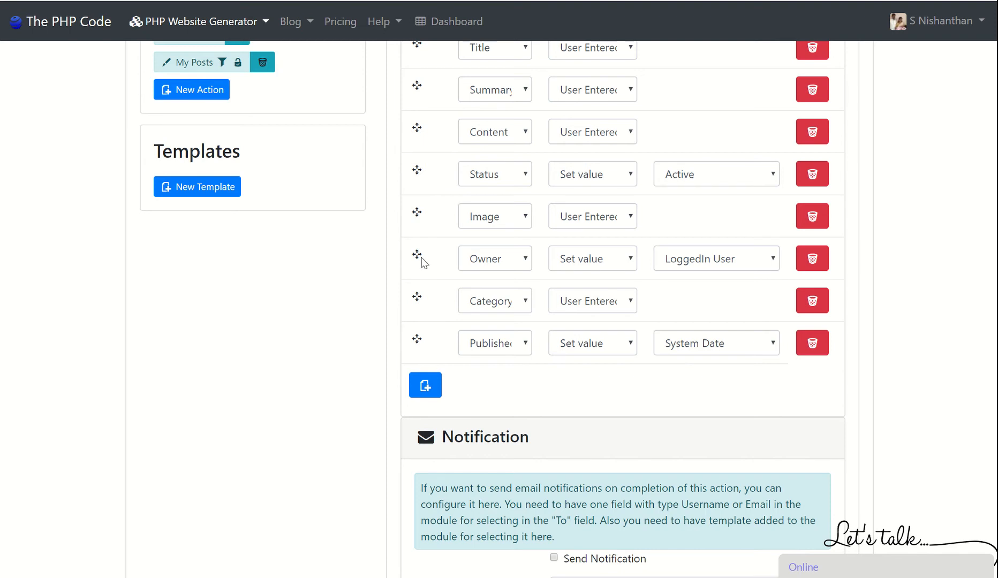
scroll(250, 306, up, 10)
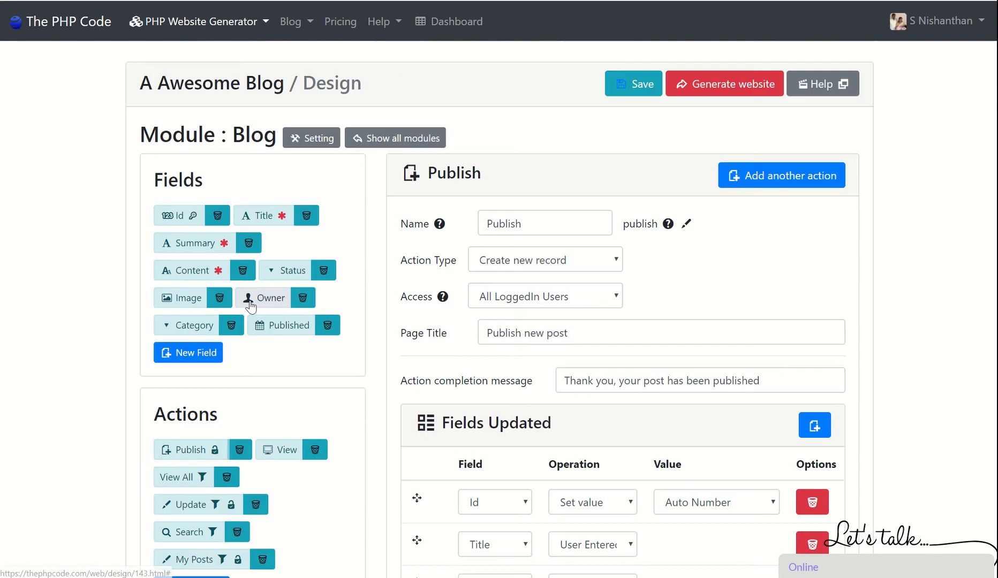
scroll(112, 417, down, 5)
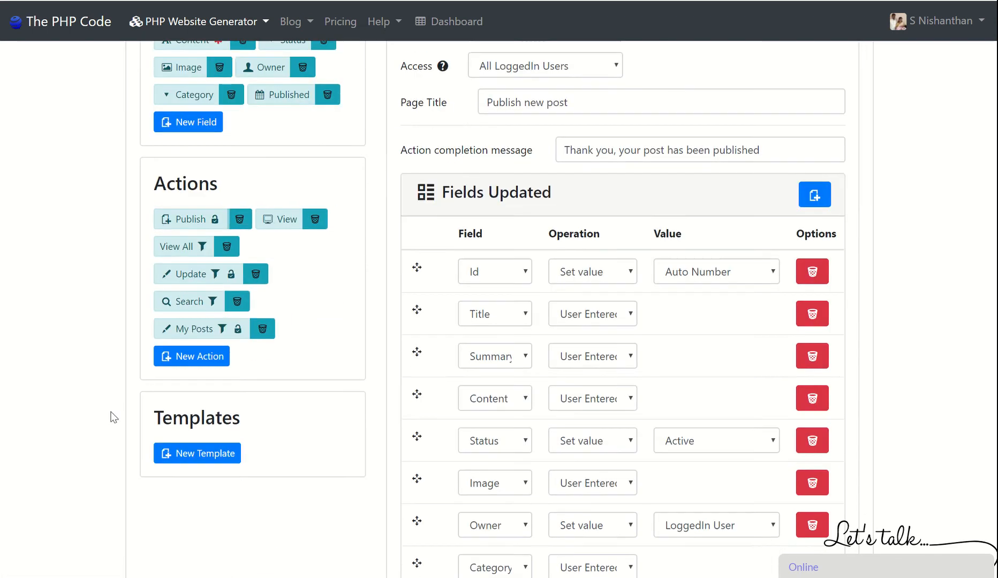
Step: Examine the Update action's type, its Owner filter with the selectable filter fields, and the fields it updates
click(188, 276)
scroll(431, 205, up, 5)
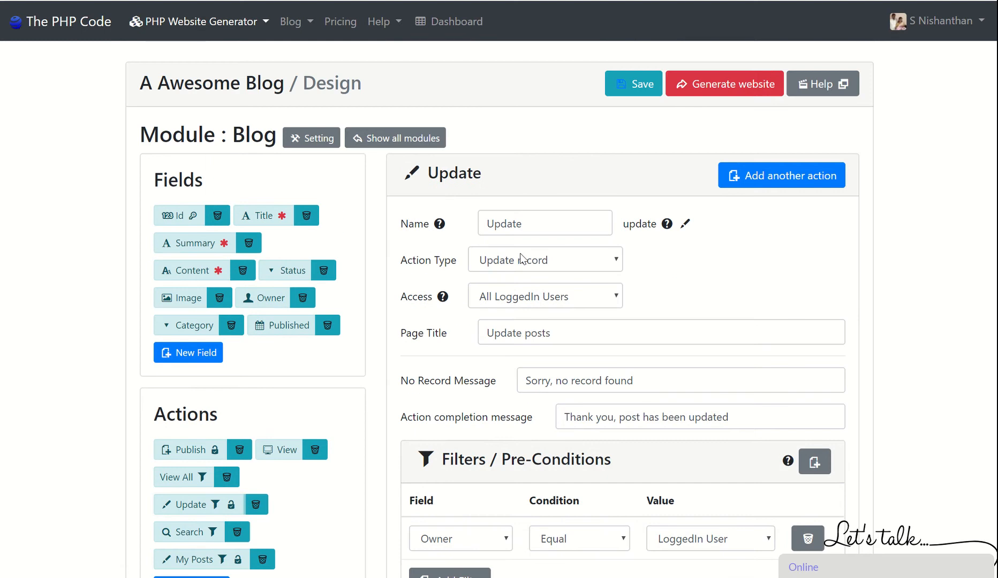
click(522, 260)
click(522, 260)
scroll(710, 296, down, 5)
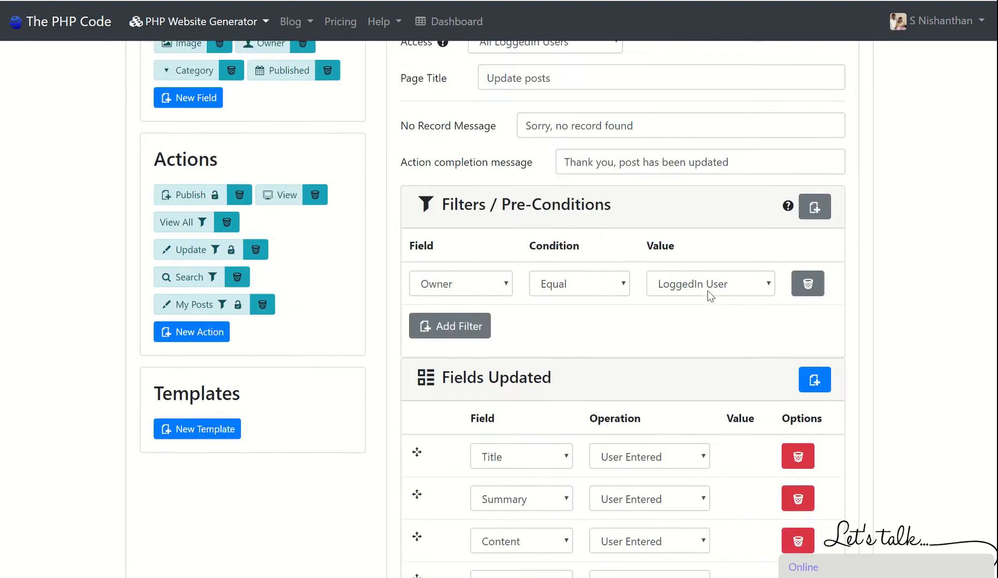
click(464, 253)
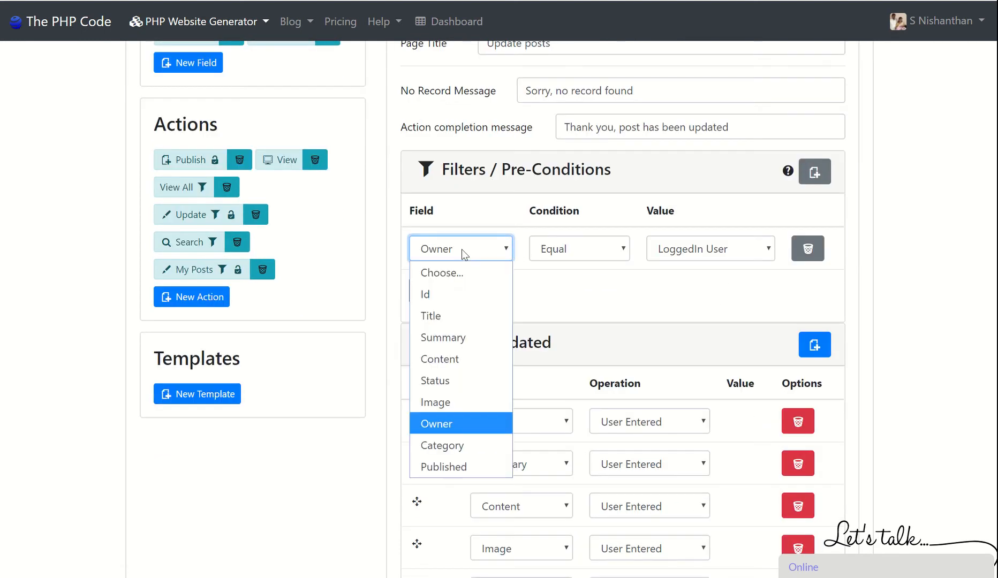
click(660, 312)
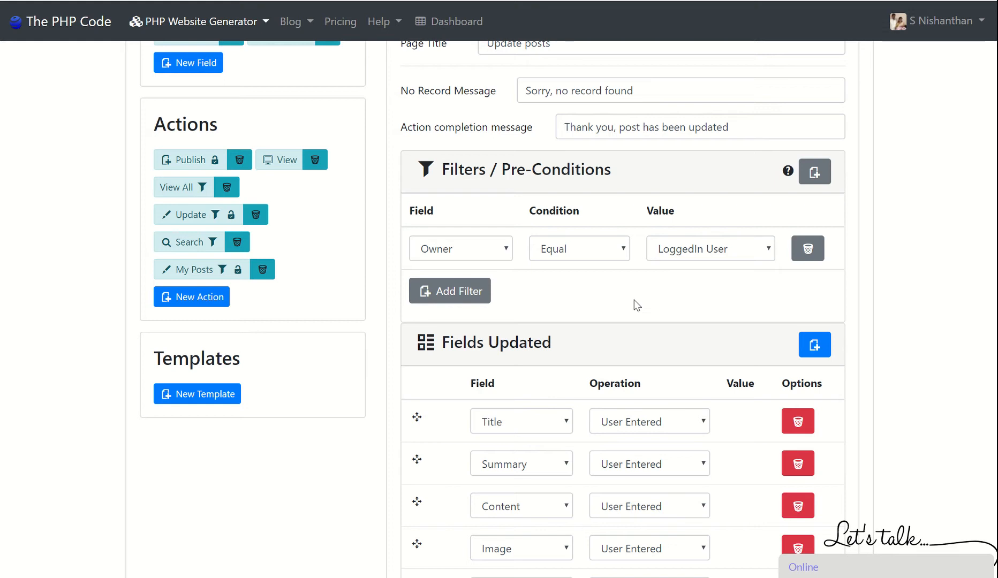
scroll(637, 305, up, 5)
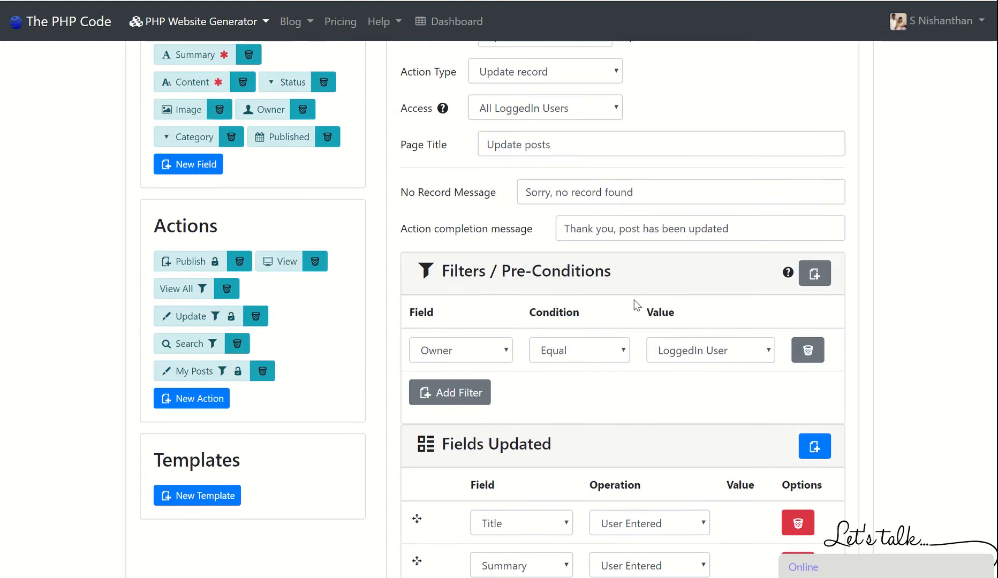
scroll(447, 346, down, 5)
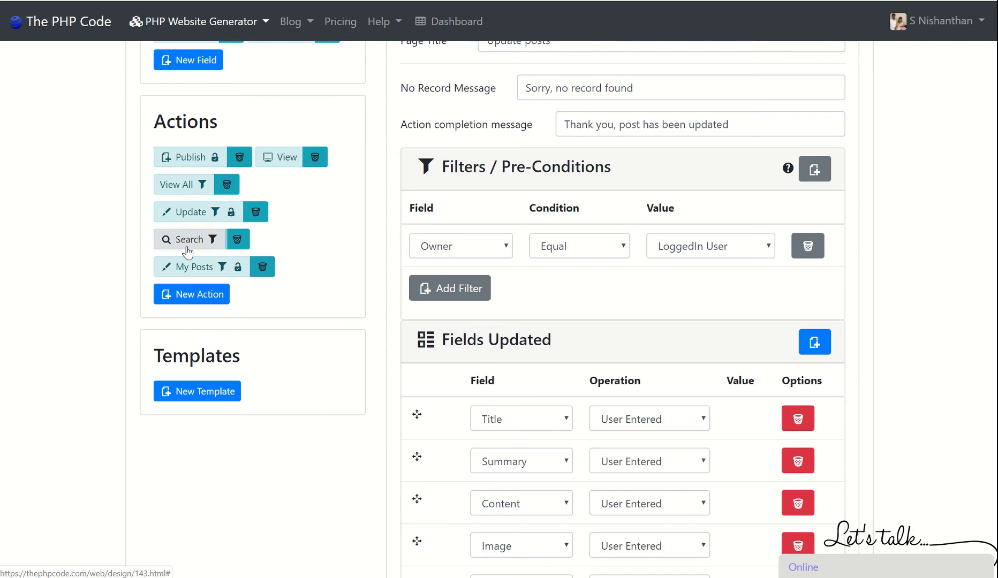
Step: Examine the Blog module's Search action, including its action type, access setting and page title
click(187, 249)
scroll(490, 196, up, 4)
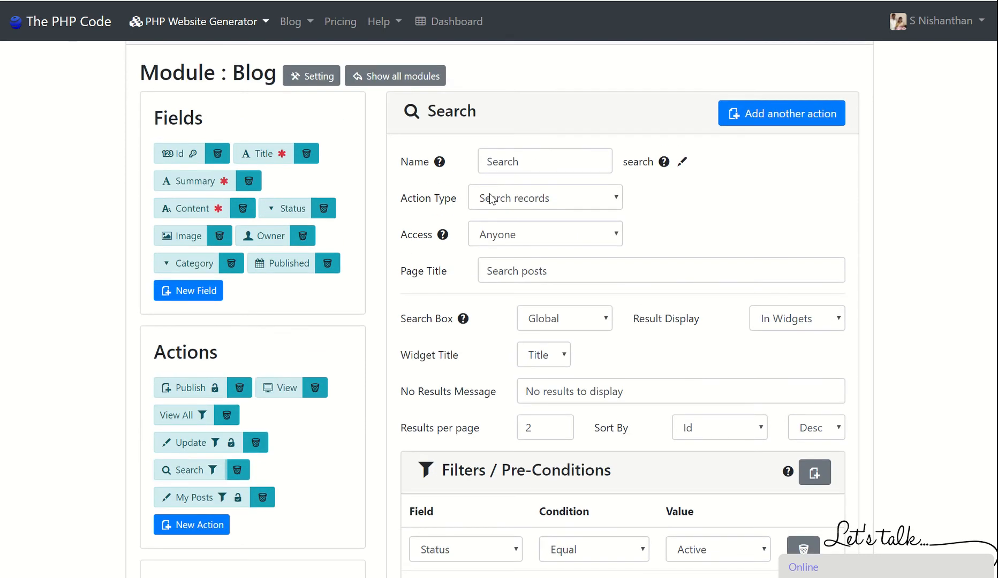
click(508, 246)
click(509, 246)
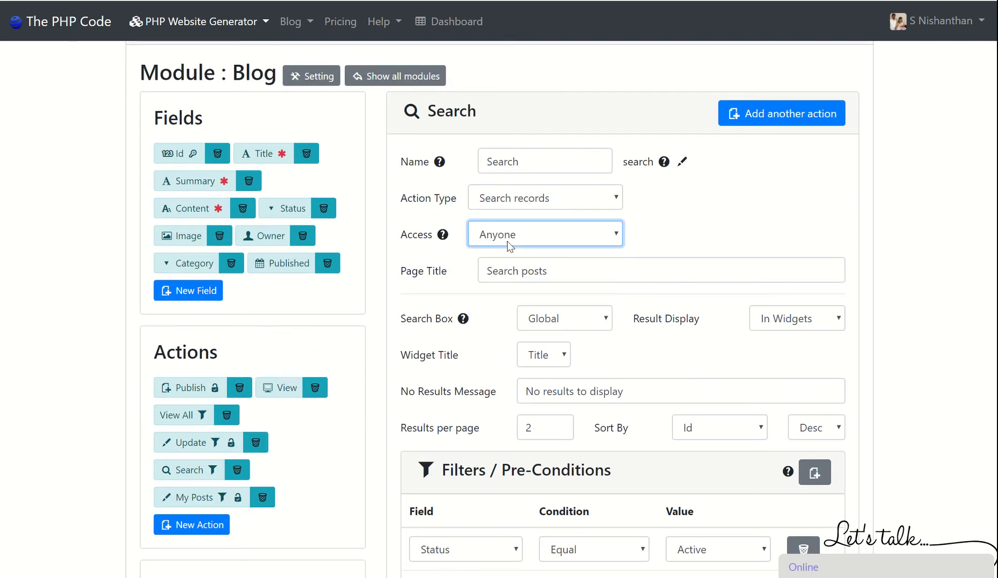
click(724, 212)
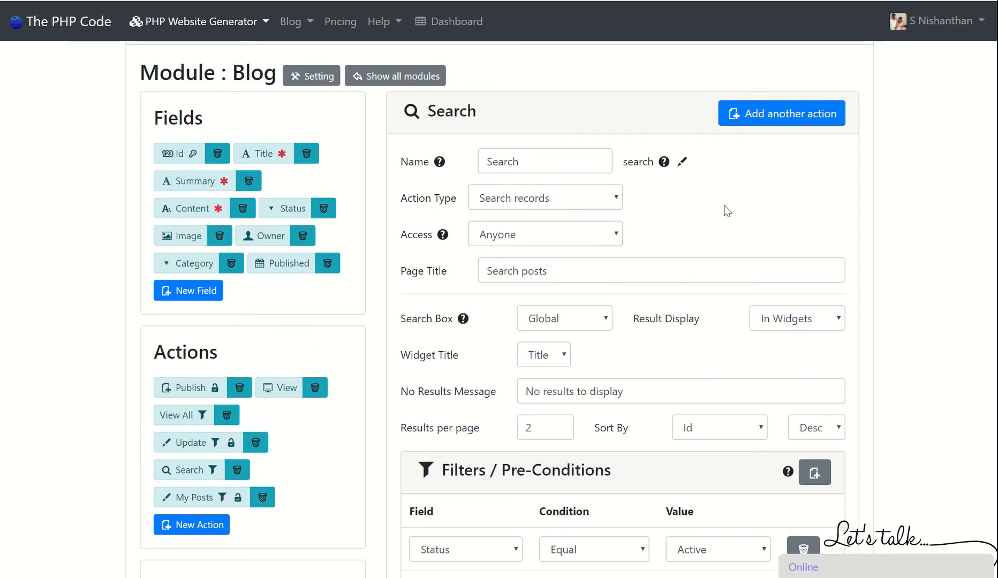
scroll(727, 210, down, 2)
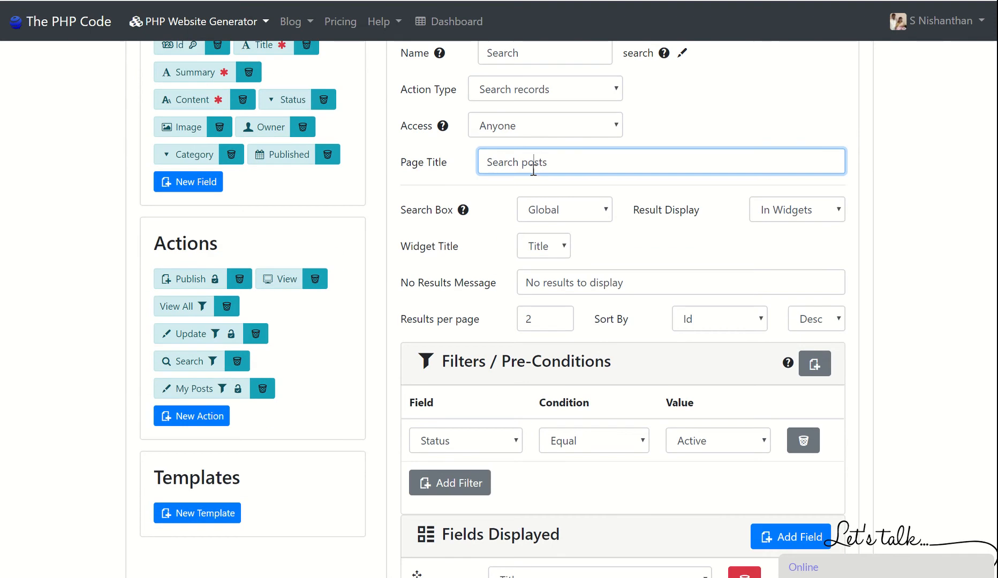
triple_click(534, 170)
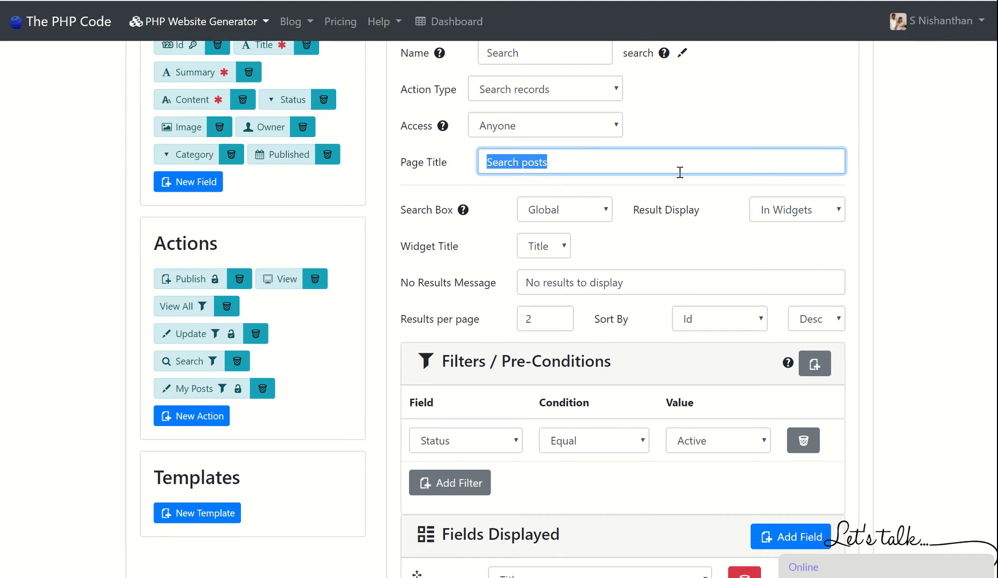
click(927, 256)
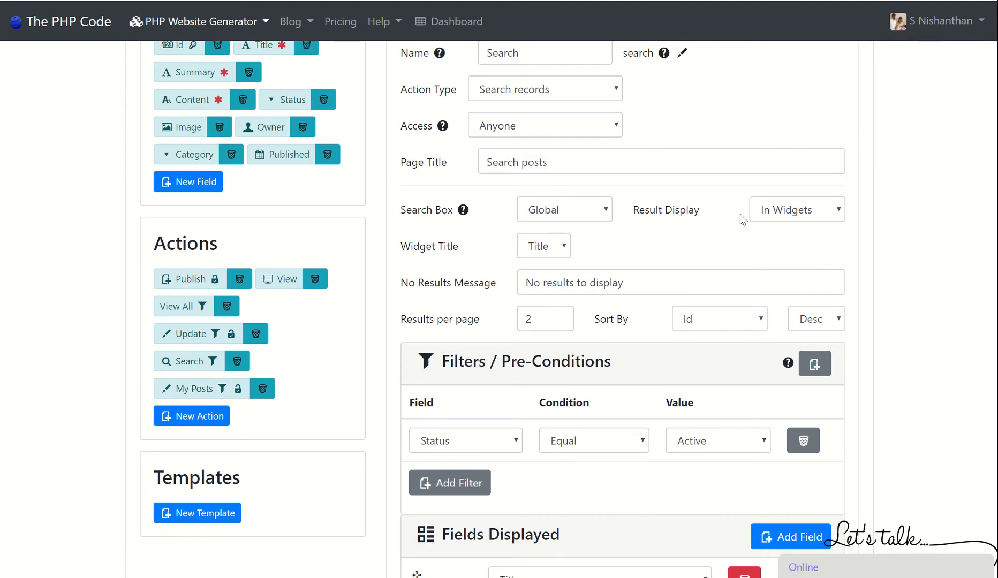
Step: Examine the Search action's result display and search box options and its no-results message
click(779, 225)
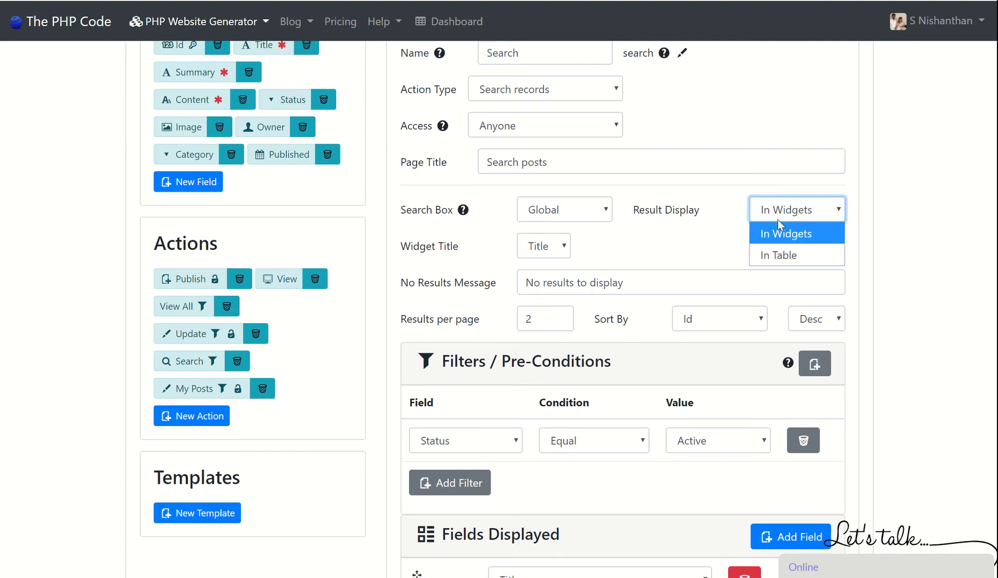
click(895, 224)
click(584, 217)
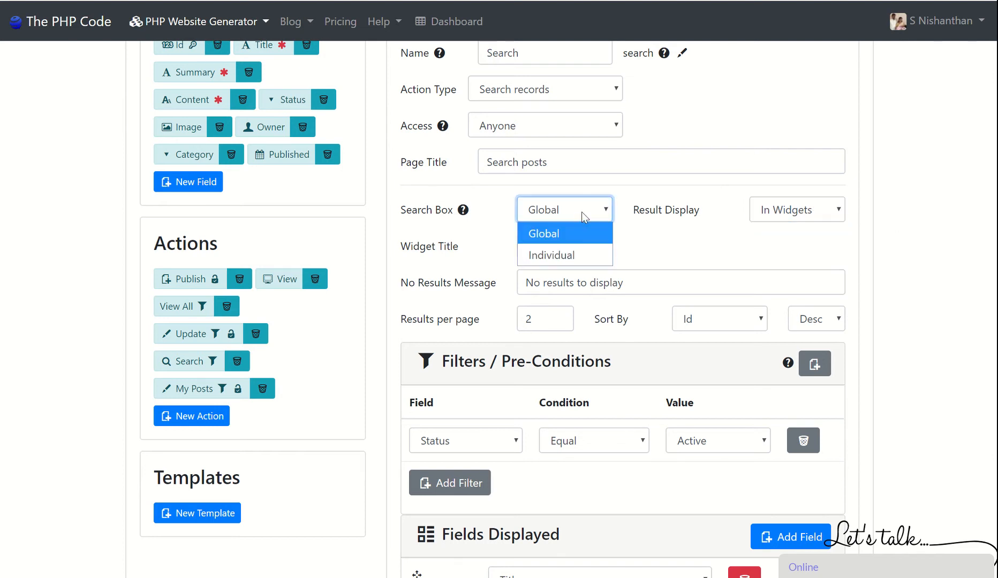
click(585, 217)
click(571, 221)
click(570, 220)
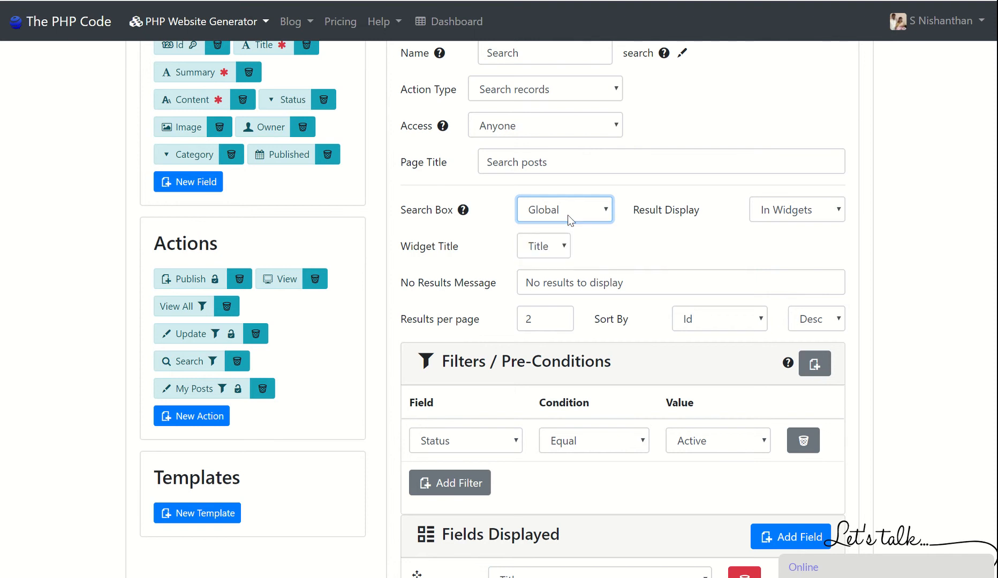
click(641, 250)
scroll(479, 262, down, 3)
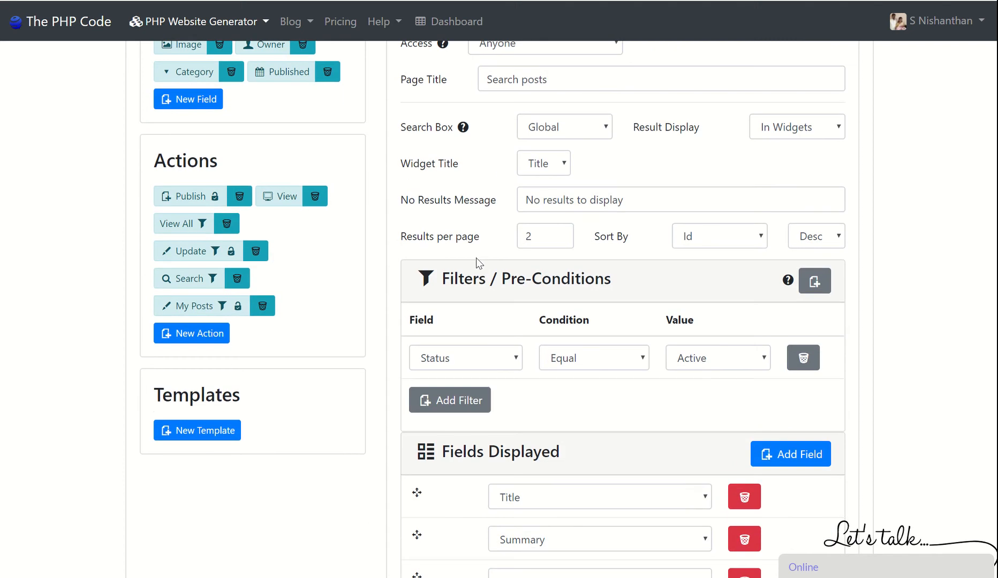
click(800, 135)
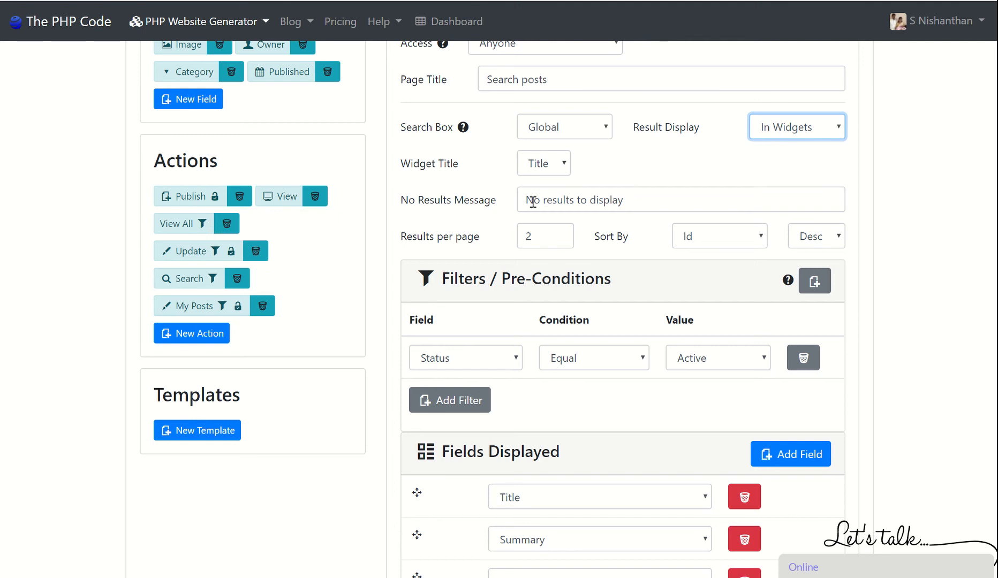
triple_click(588, 204)
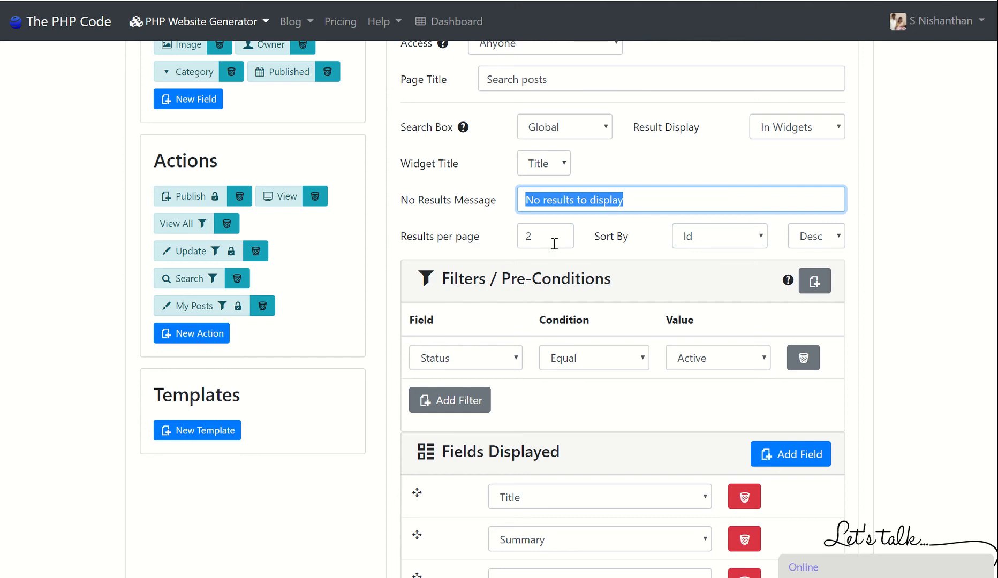
Step: Set the Search action's results per page to 10
double_click(555, 244)
text(10)
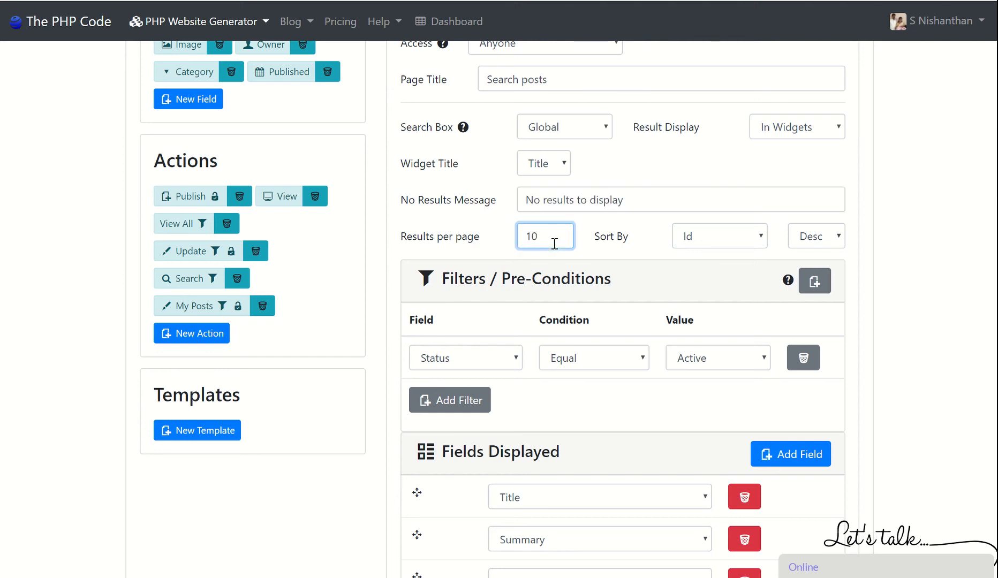
click(654, 256)
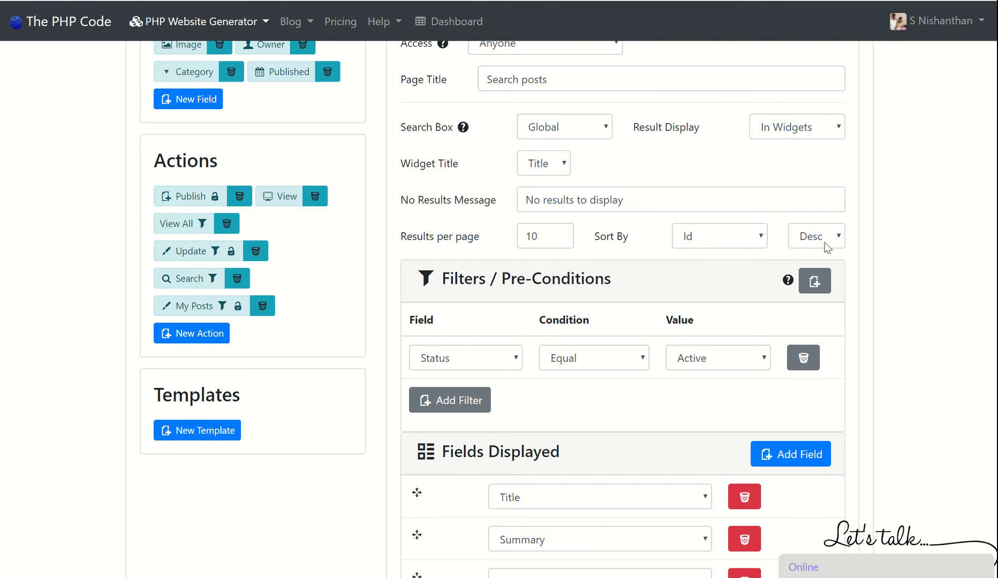
Step: Examine the Search action's Status filter and its available values, the displayed fields, the search fields and the next actions
scroll(452, 318, down, 3)
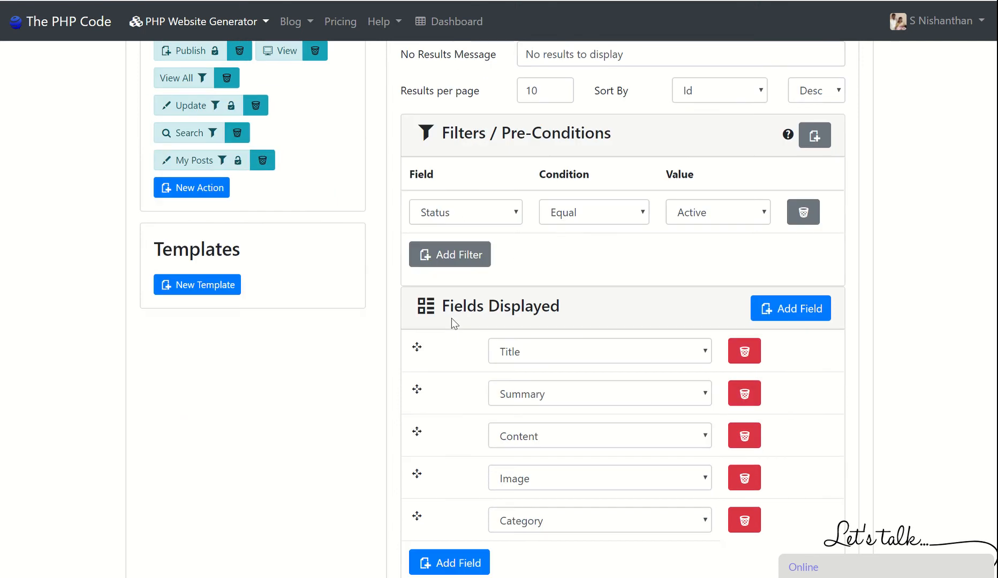
click(463, 222)
click(462, 222)
click(698, 221)
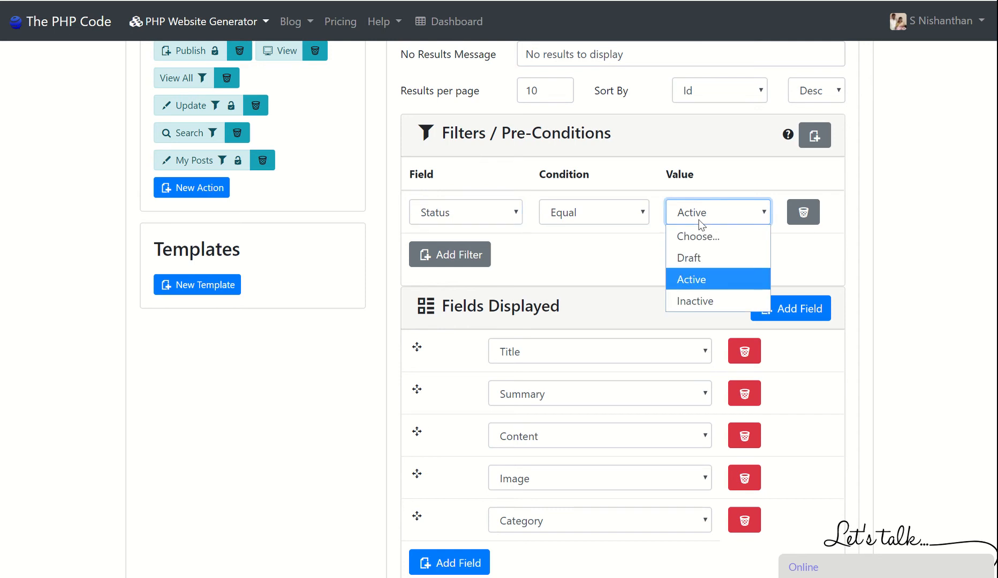
click(608, 260)
scroll(343, 406, down, 3)
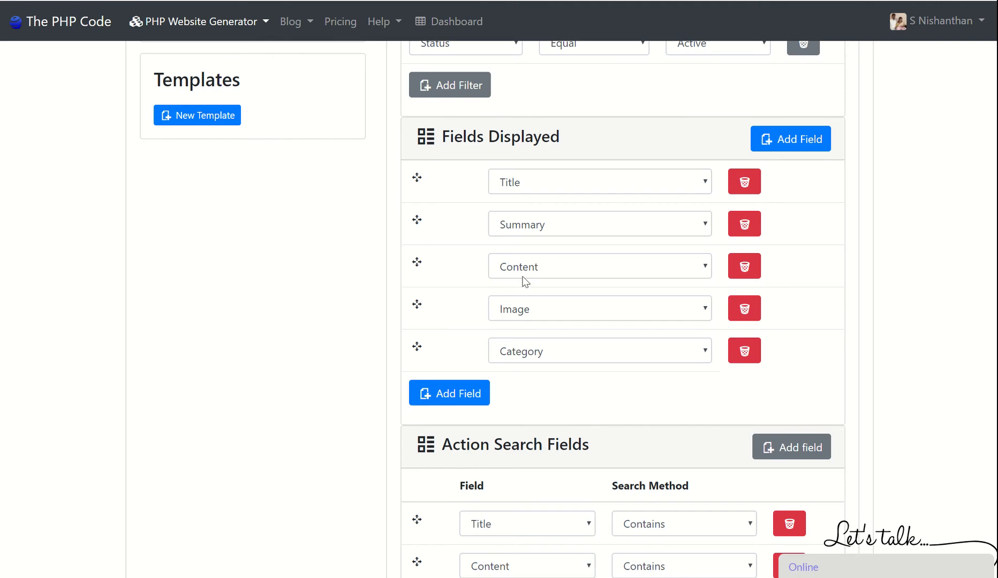
scroll(414, 294, down, 3)
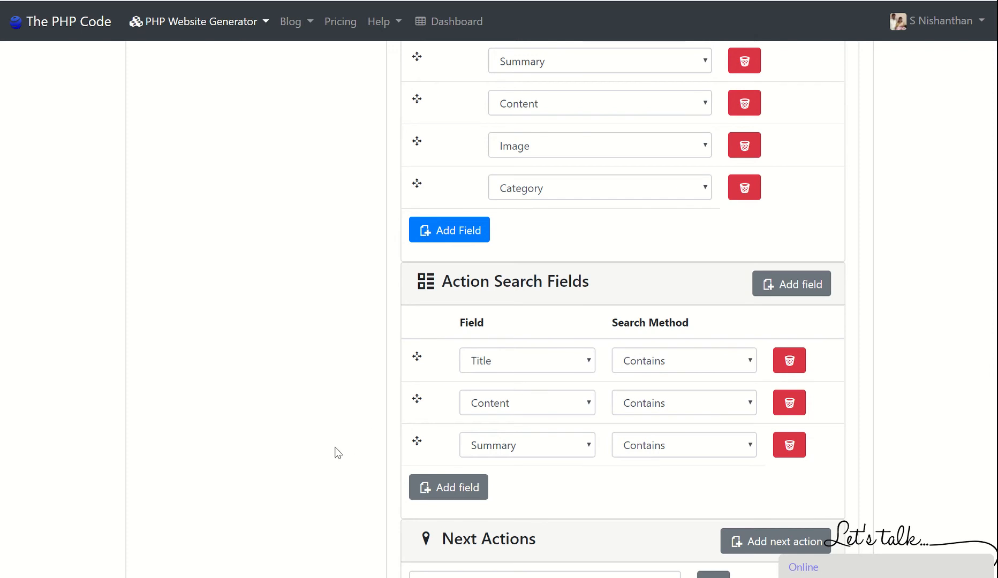
scroll(336, 453, down, 3)
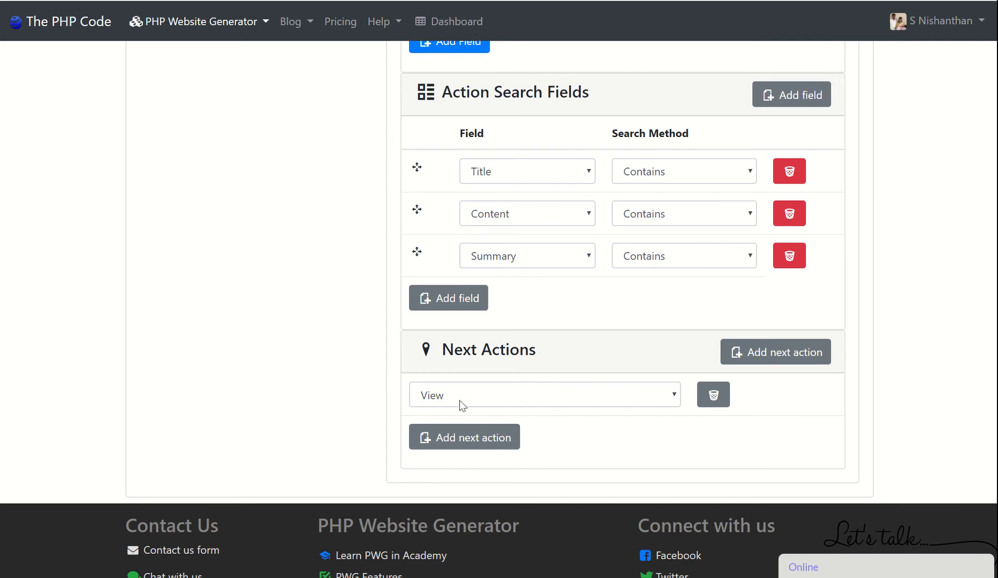
Step: Save the pending design changes and generate the website
scroll(274, 358, up, 15)
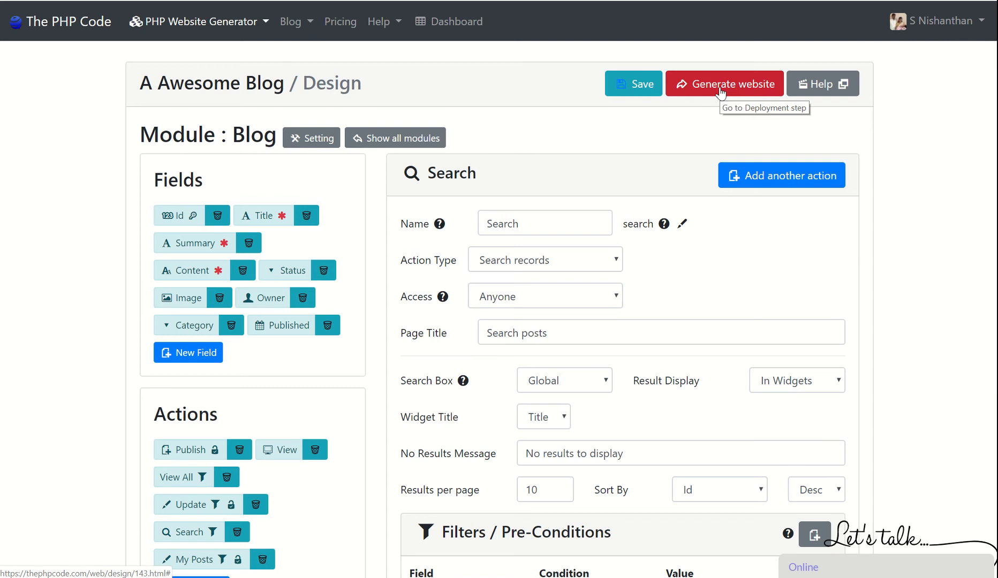
click(721, 94)
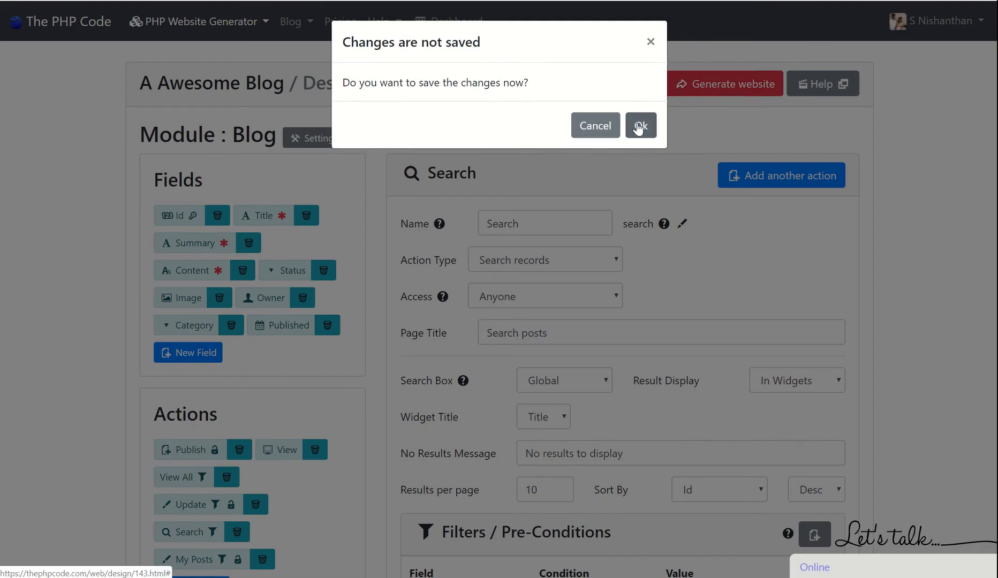
click(639, 127)
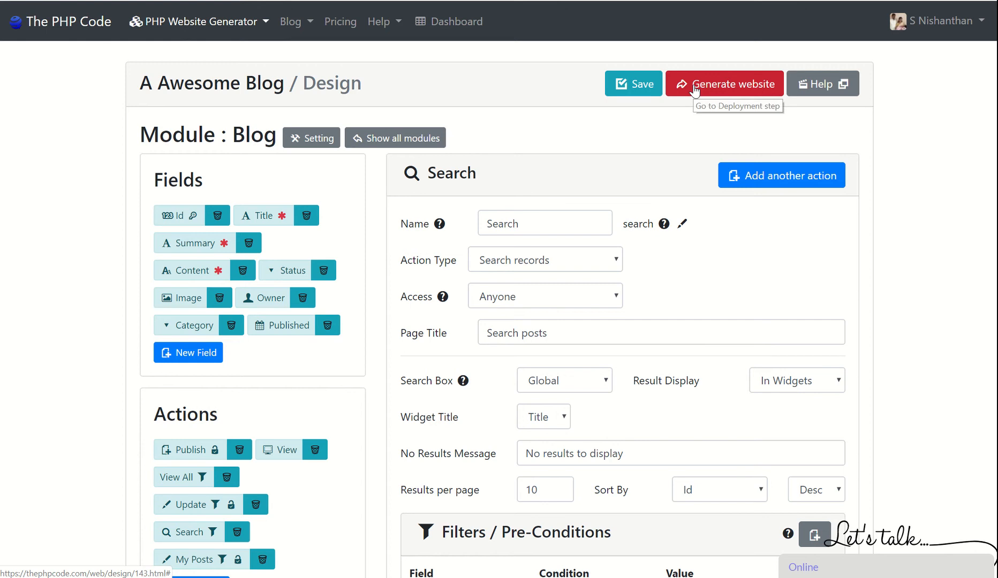
click(695, 90)
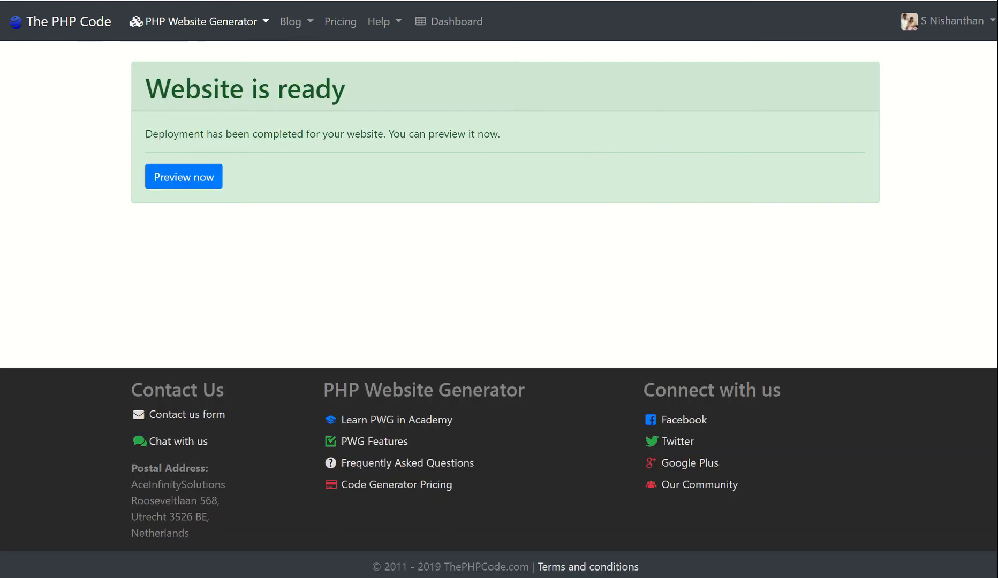
Step: Preview the generated website and look over its home page from the heading down to the footer
click(198, 184)
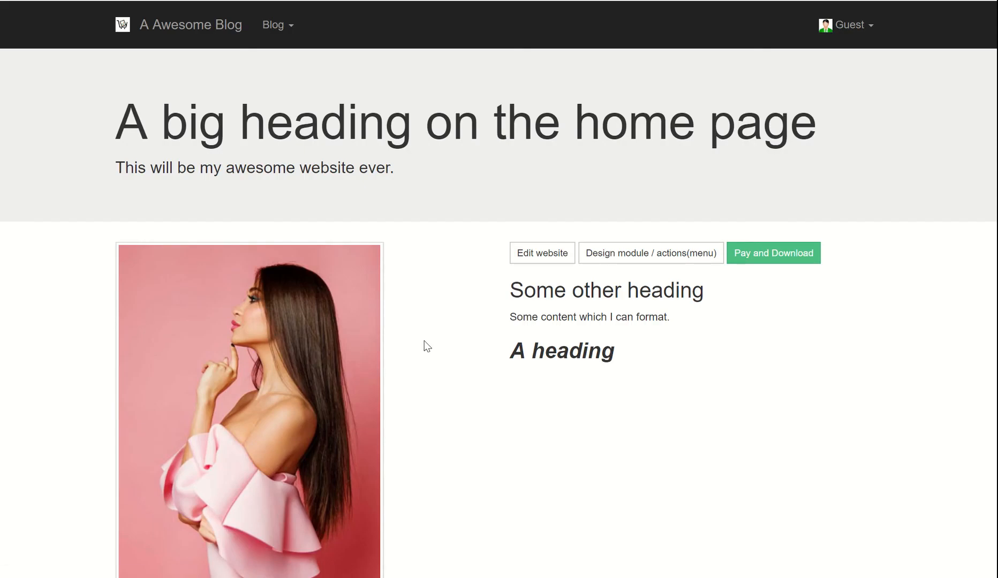
scroll(426, 346, down, 2)
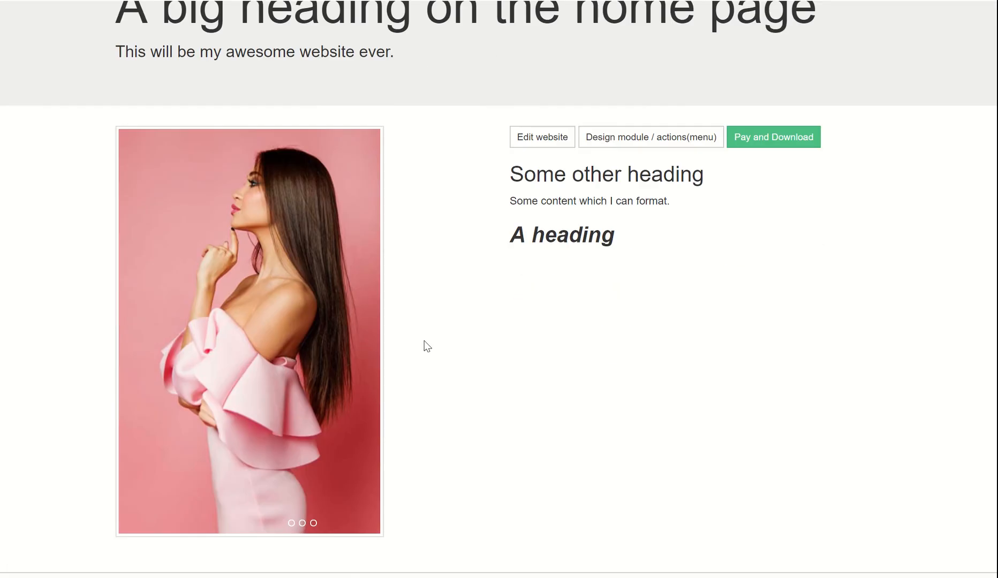
scroll(423, 345, up, 1)
scroll(423, 346, down, 2)
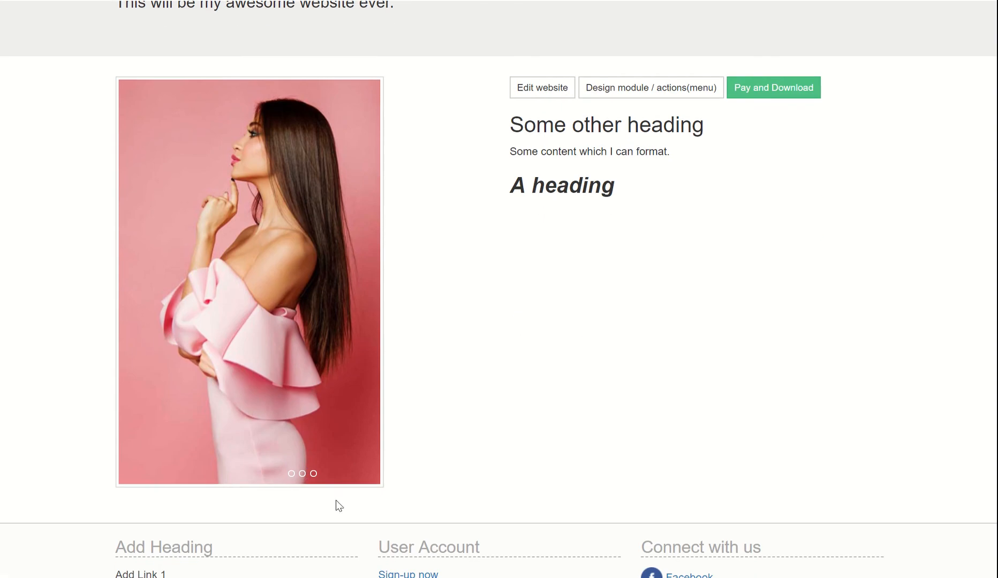
Step: Examine the home page's image slider, headings, introductory texts and the Blog menu's entries
click(303, 474)
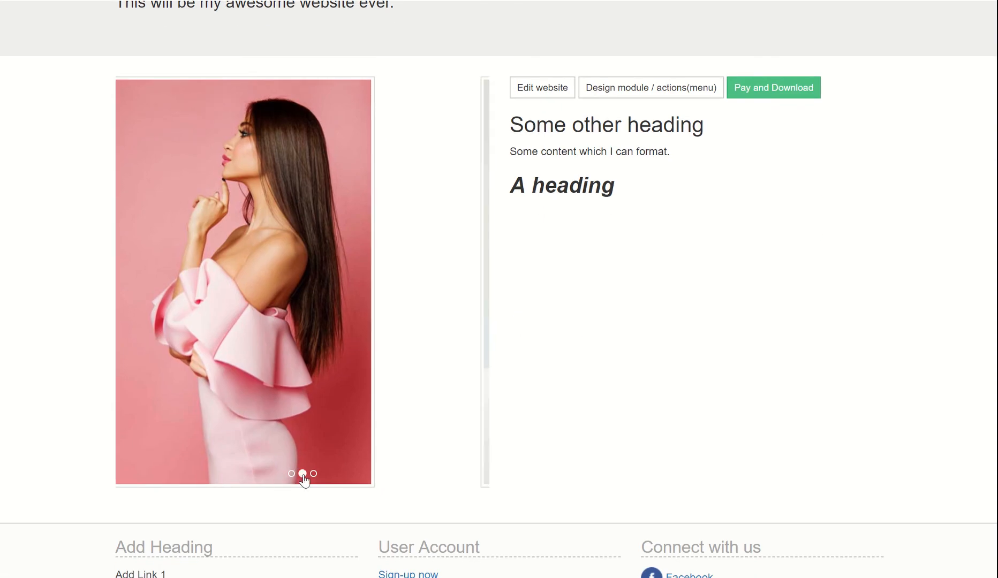
click(316, 474)
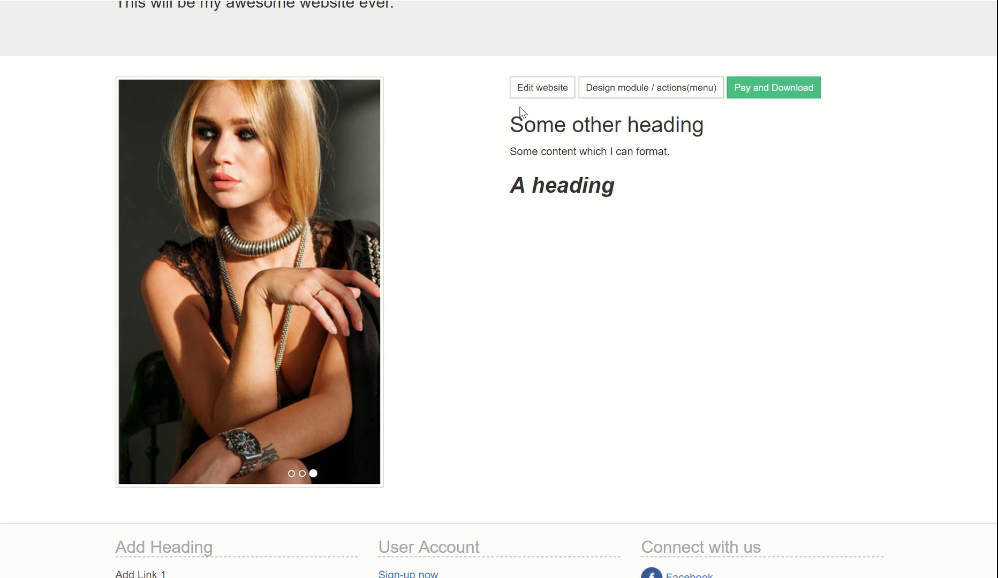
triple_click(538, 127)
scroll(537, 127, up, 4)
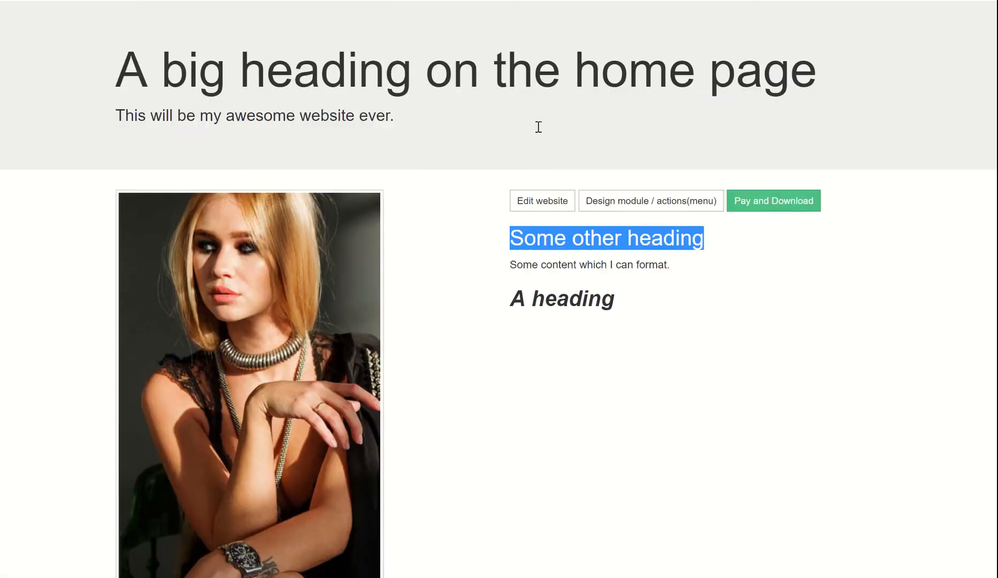
drag(116, 120, 260, 140)
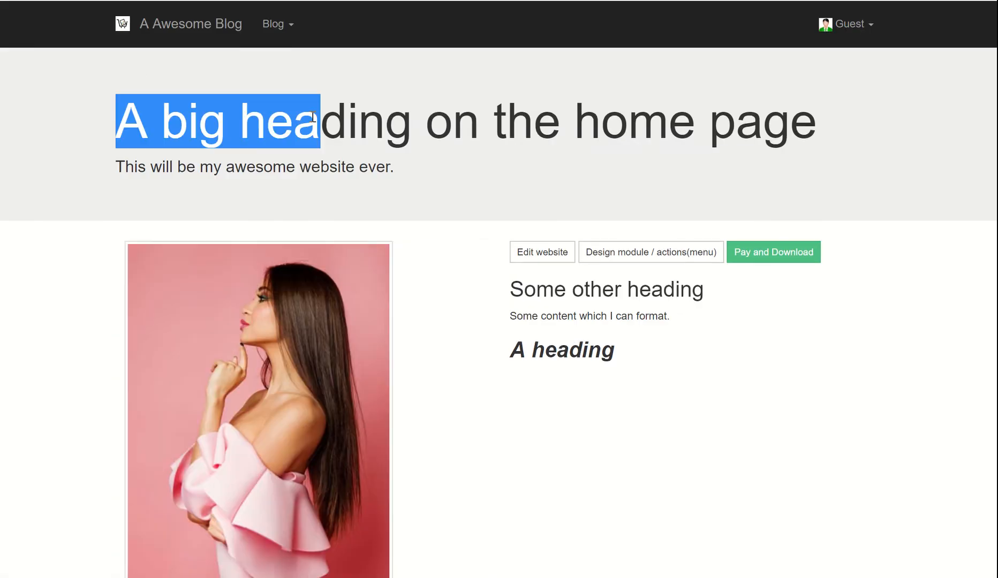
triple_click(225, 167)
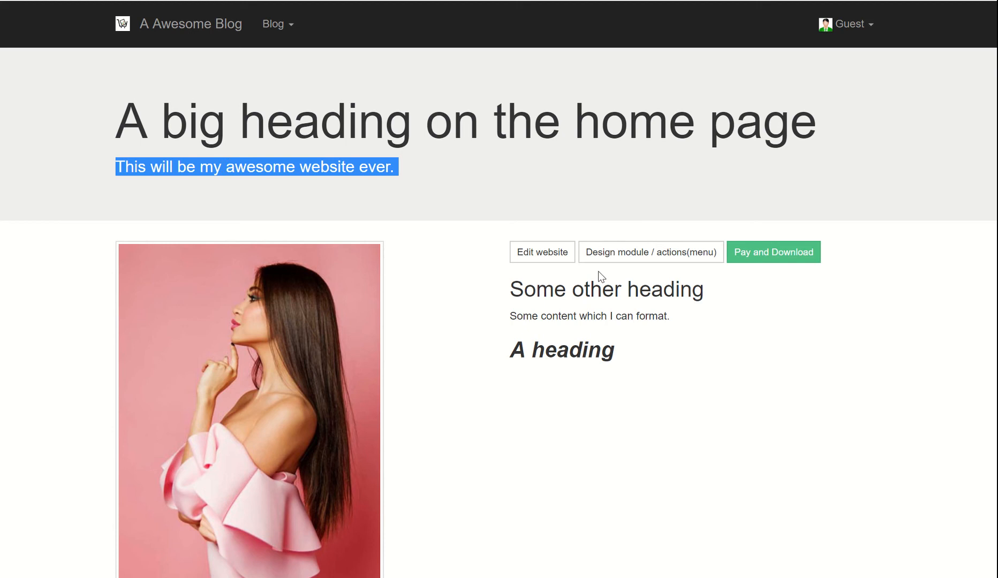
triple_click(557, 301)
triple_click(543, 316)
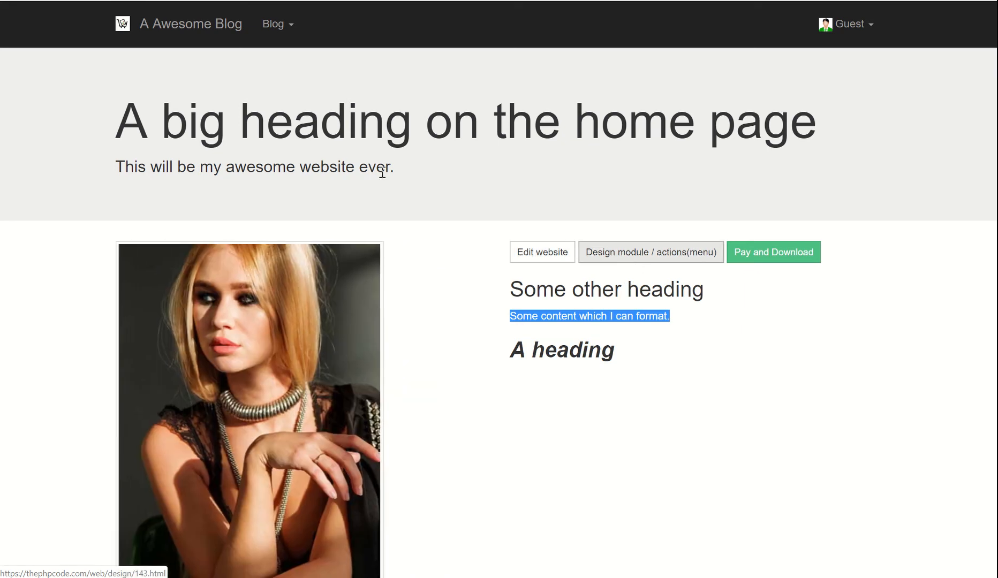
click(290, 31)
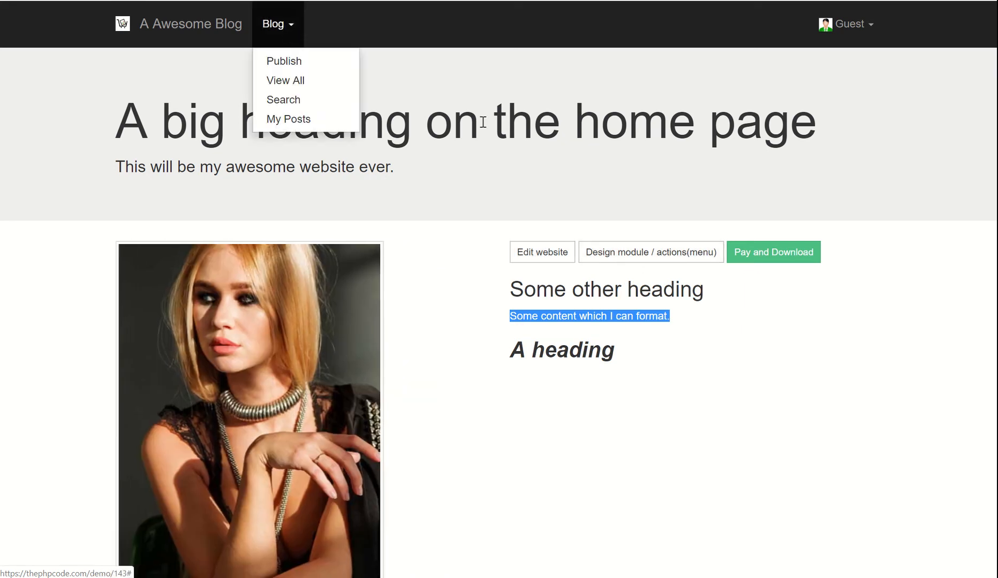
click(733, 299)
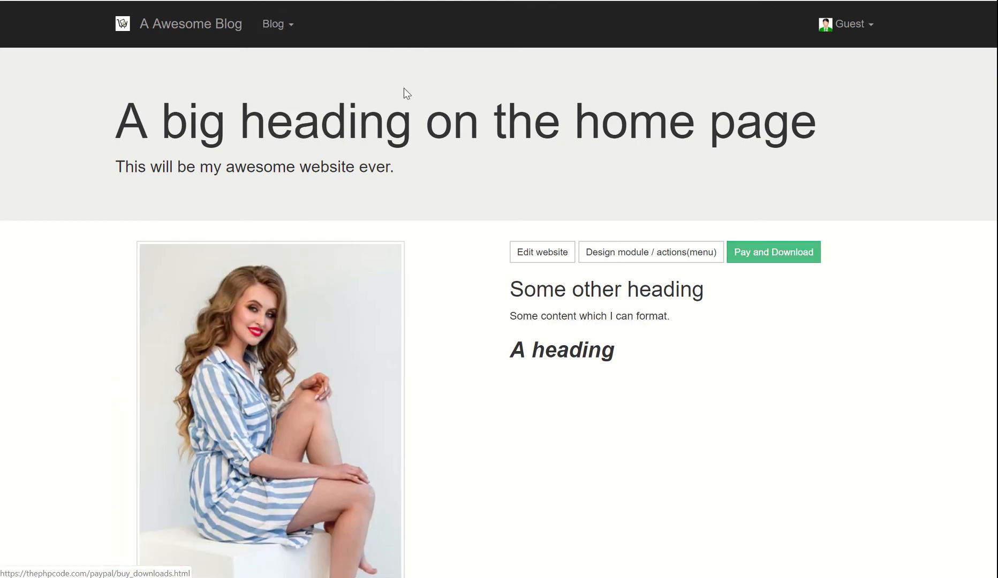
Step: Open the blog's page for publishing a post and review the demo login details given on the login page
click(277, 25)
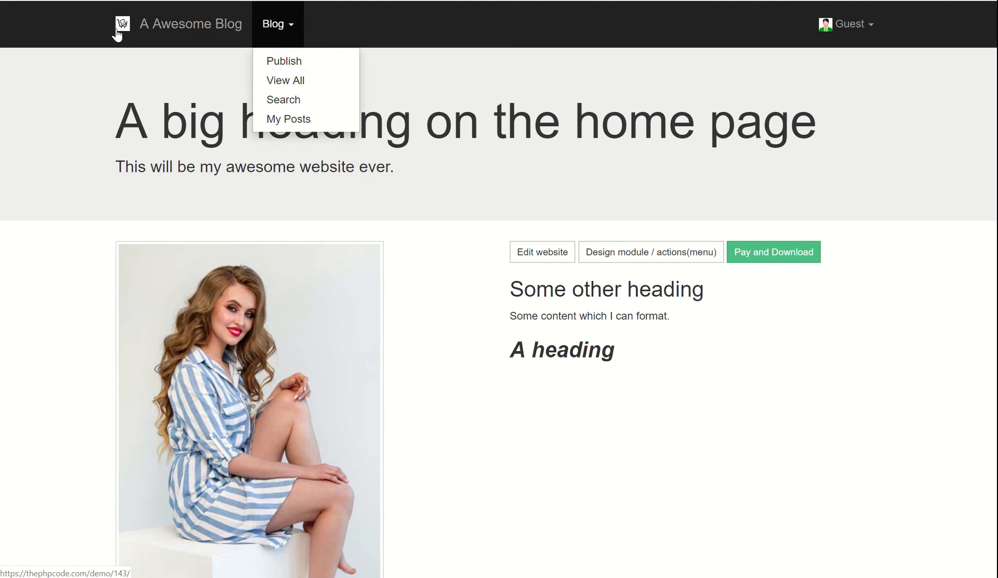
click(282, 69)
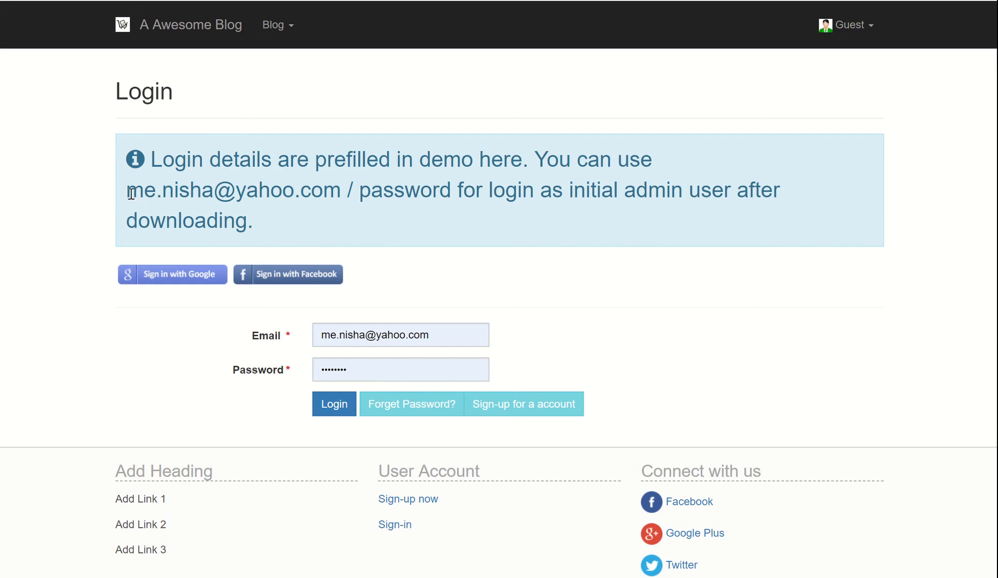
drag(131, 192, 335, 193)
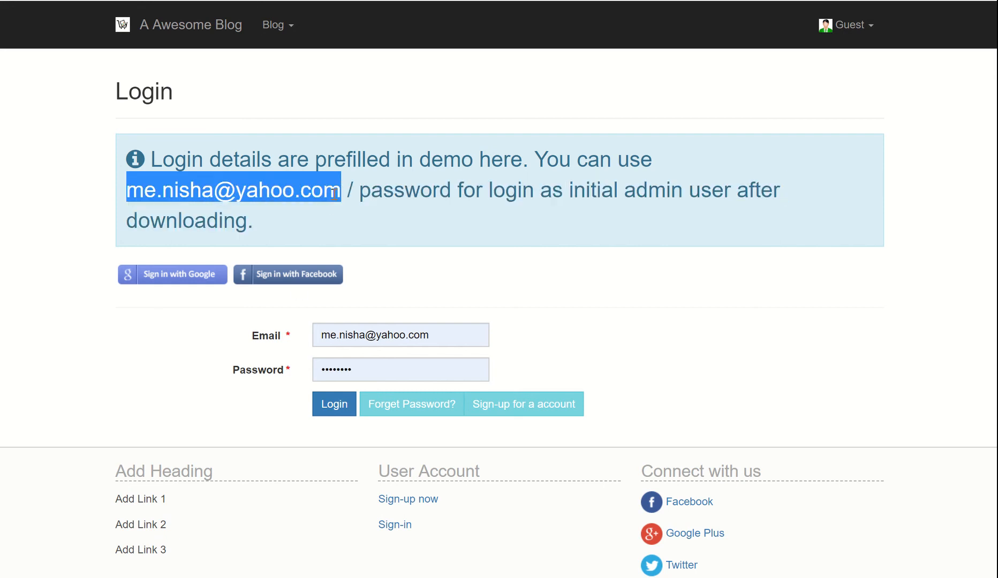
double_click(422, 192)
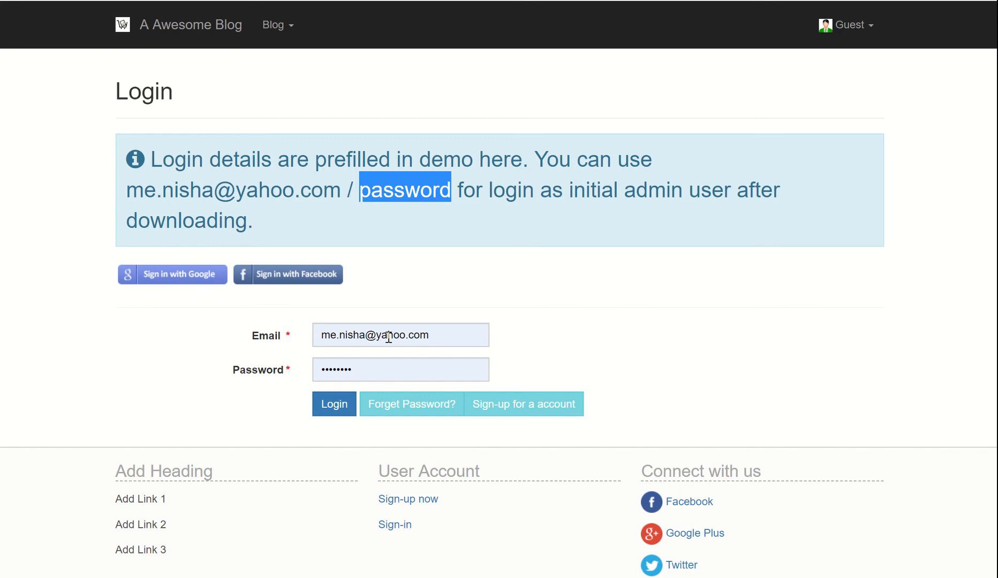
Step: Log in as the admin user with the prefilled e-mail, re-entering the account password
click(334, 405)
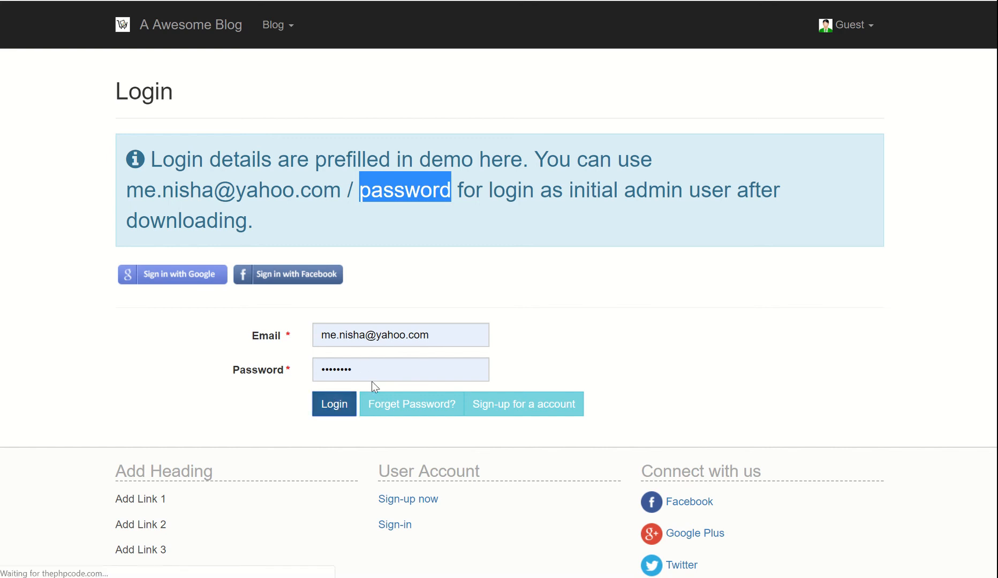
double_click(364, 427)
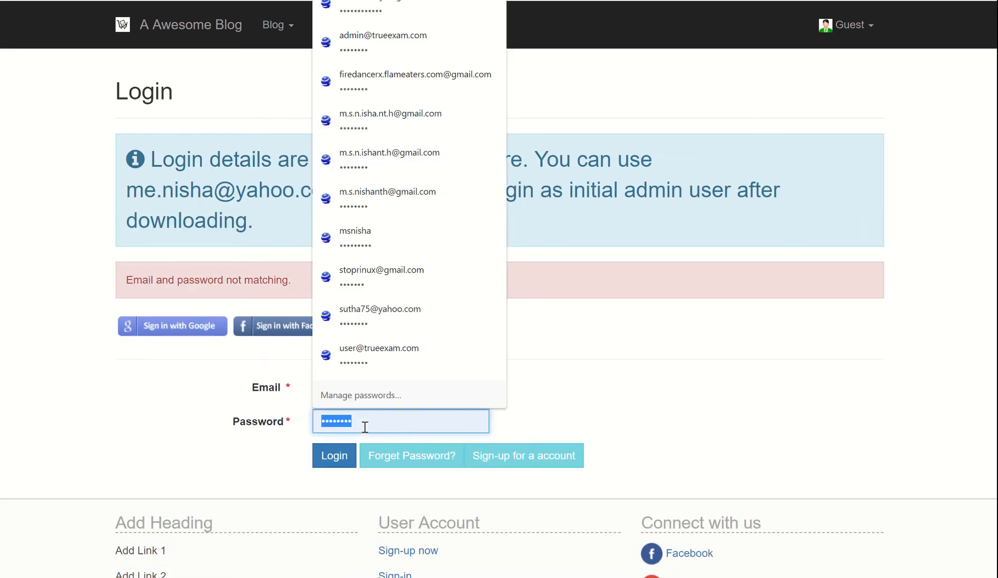
text(passwor)
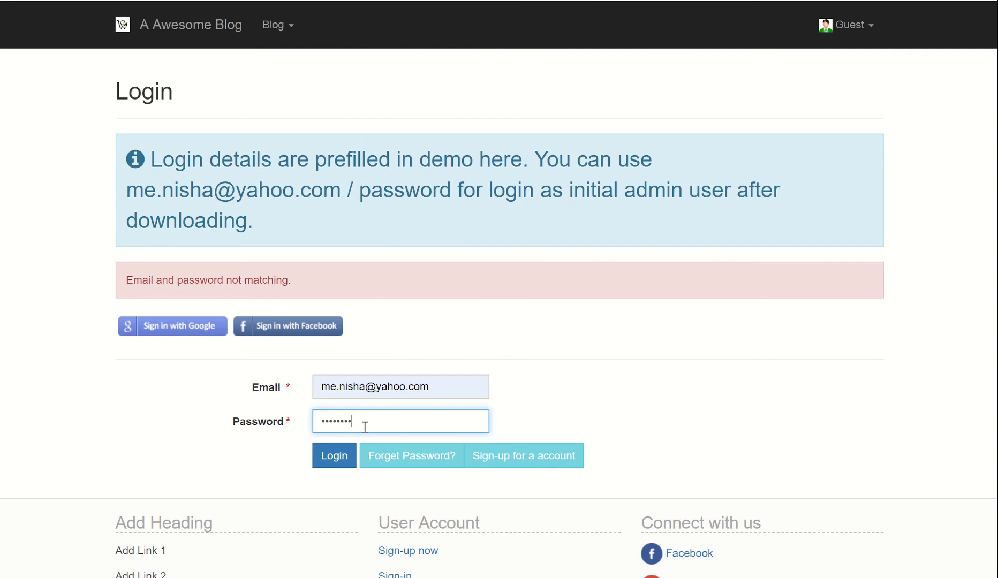
click(332, 466)
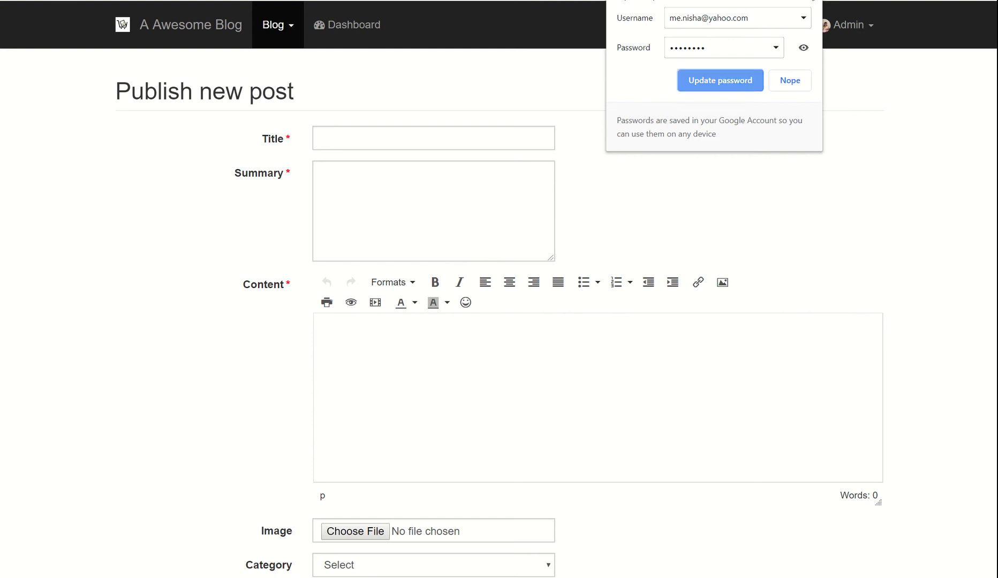
Step: Publish a post titled "Some blog post" with summary "Summary of the content", body text, image 9.jpg, category Technology and three gallery images
click(386, 143)
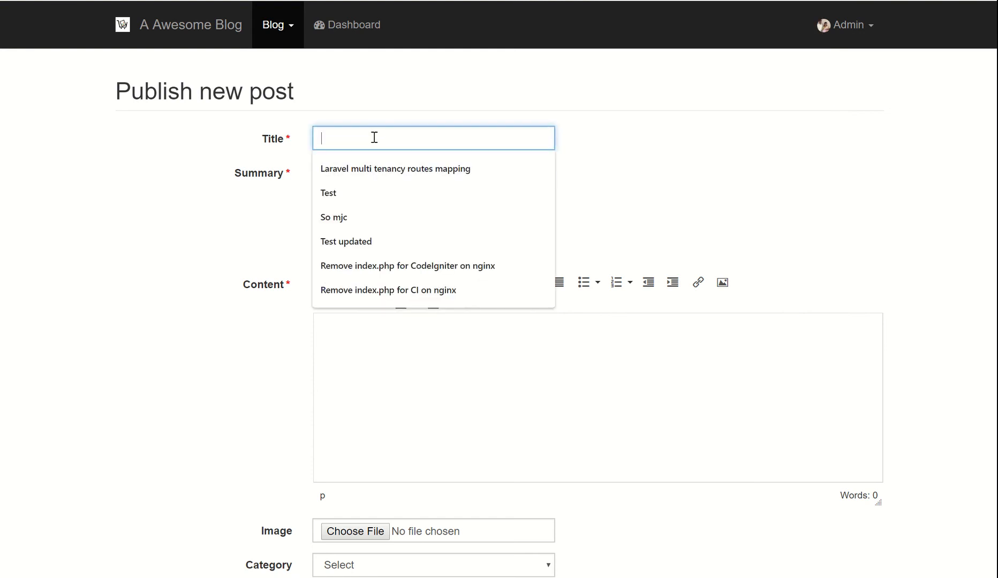
text(Some )
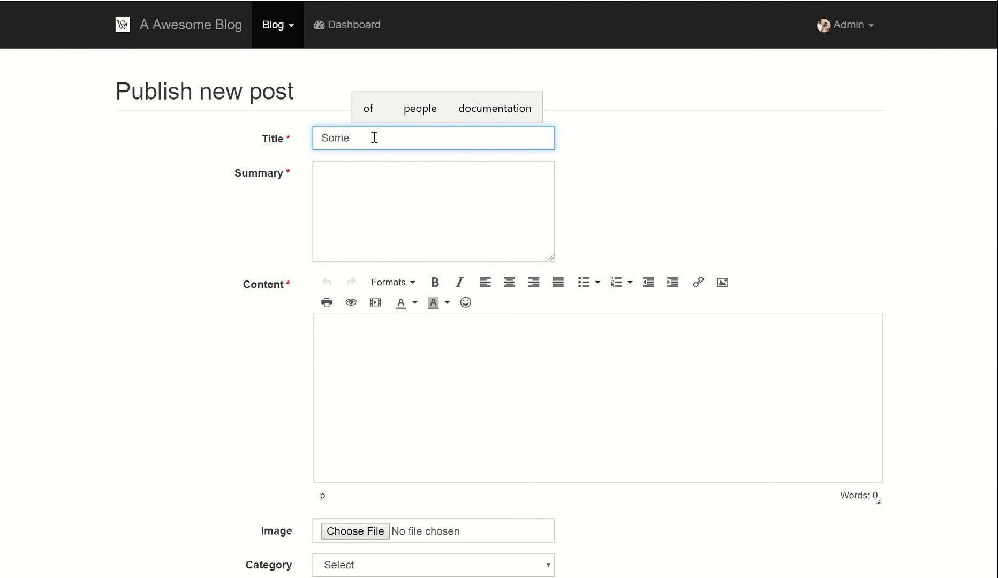
text(blog po)
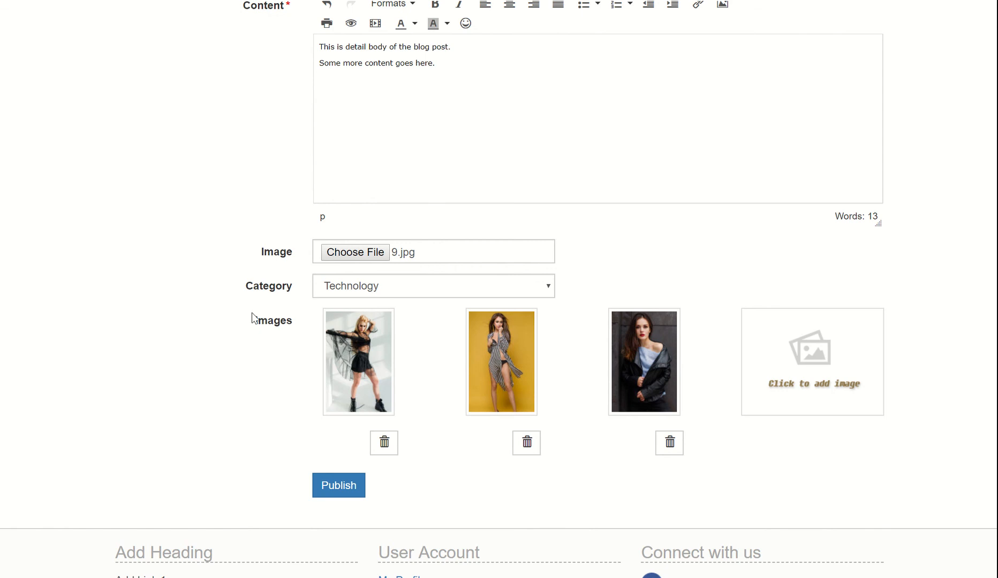
scroll(252, 319, up, 5)
scroll(253, 319, down, 6)
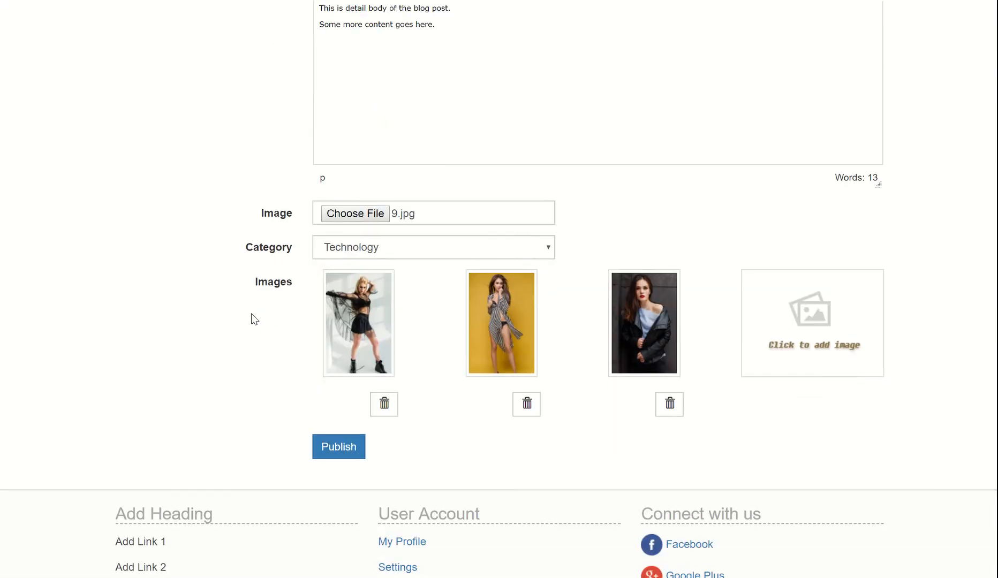
click(348, 425)
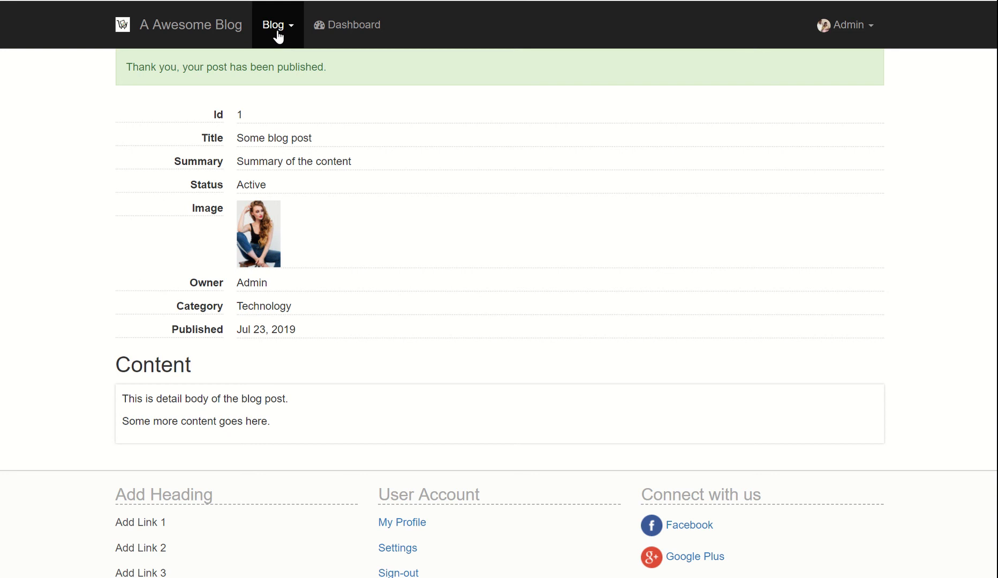
Step: View the list of all posts and open the post search page
click(281, 36)
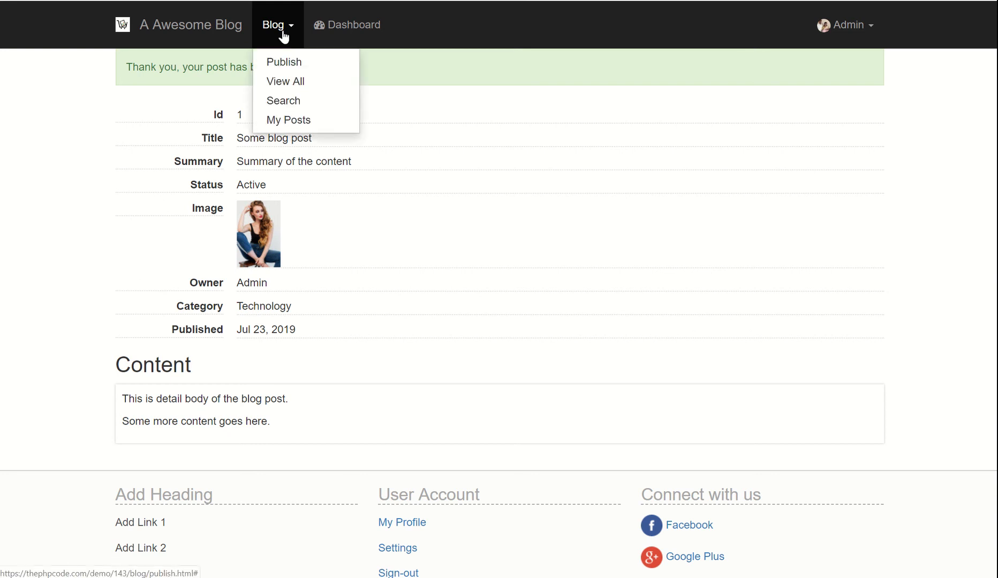
click(287, 89)
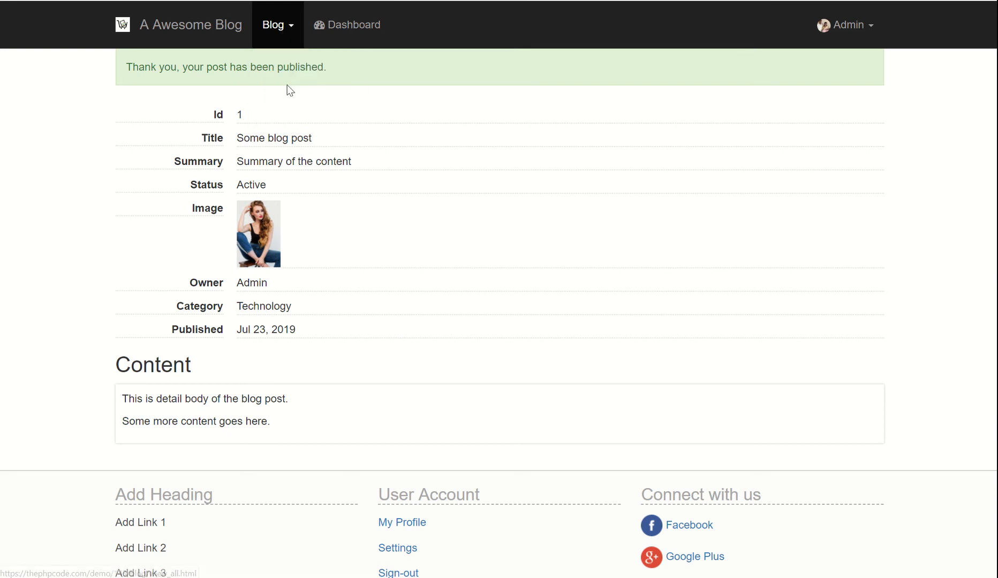
click(289, 27)
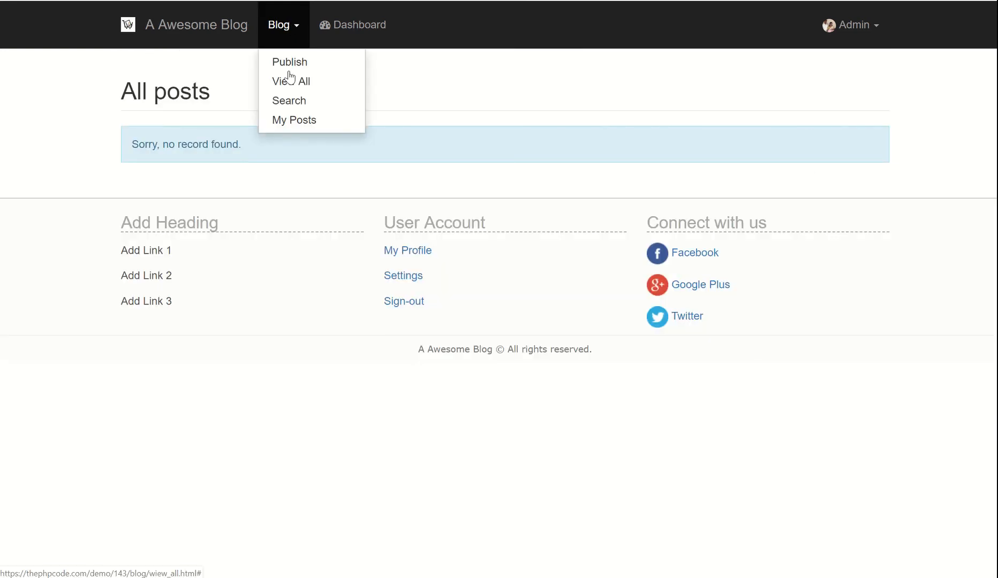
click(290, 100)
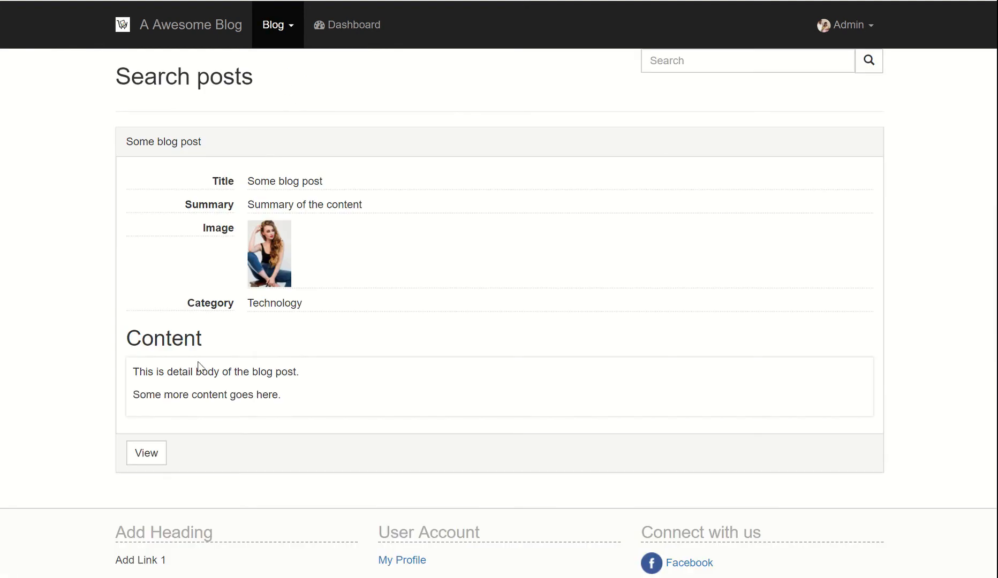
Step: Search the posts for "Search" and for "Some"
click(677, 62)
text(Search)
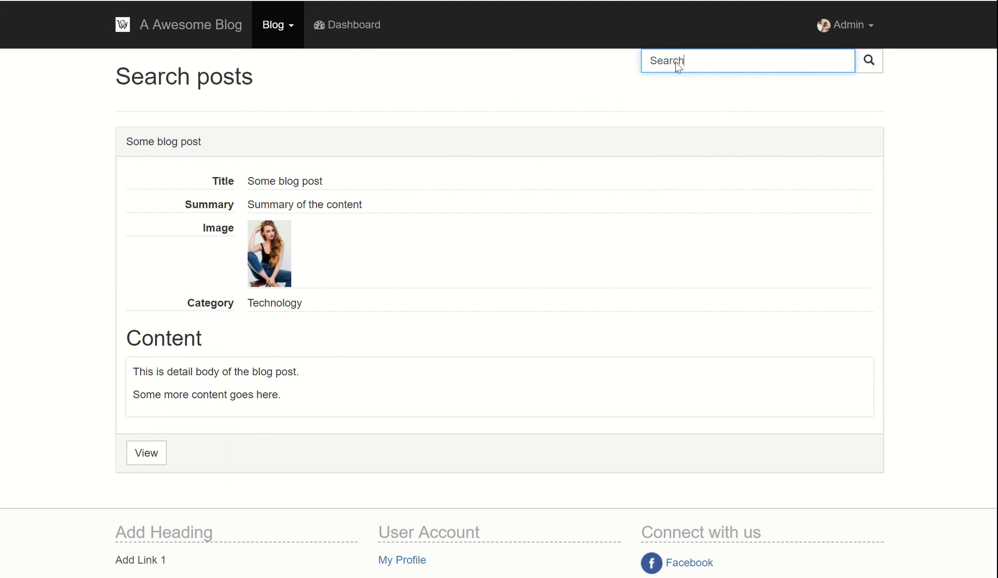
key(Return)
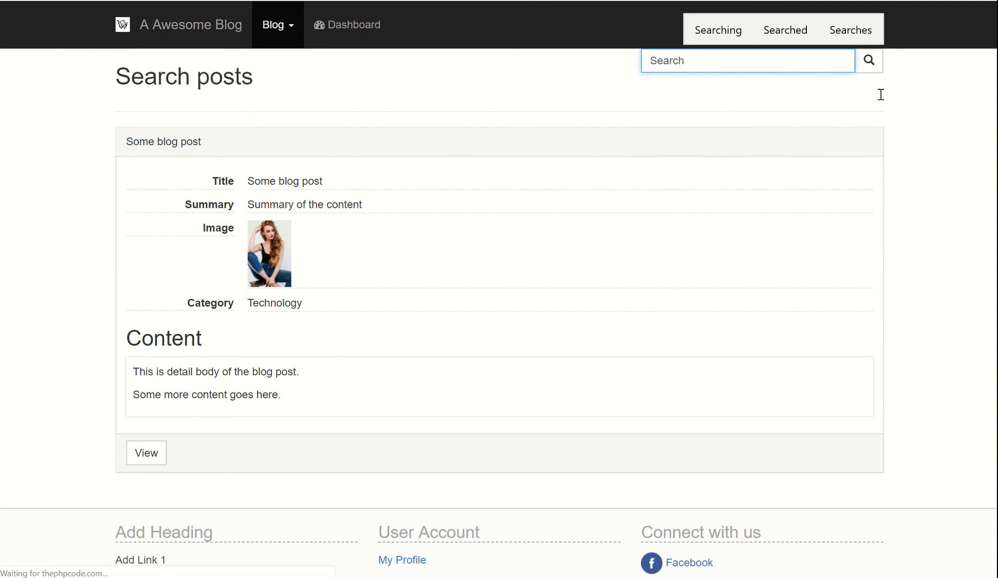
click(746, 63)
key(ctrl+a)
text(Some)
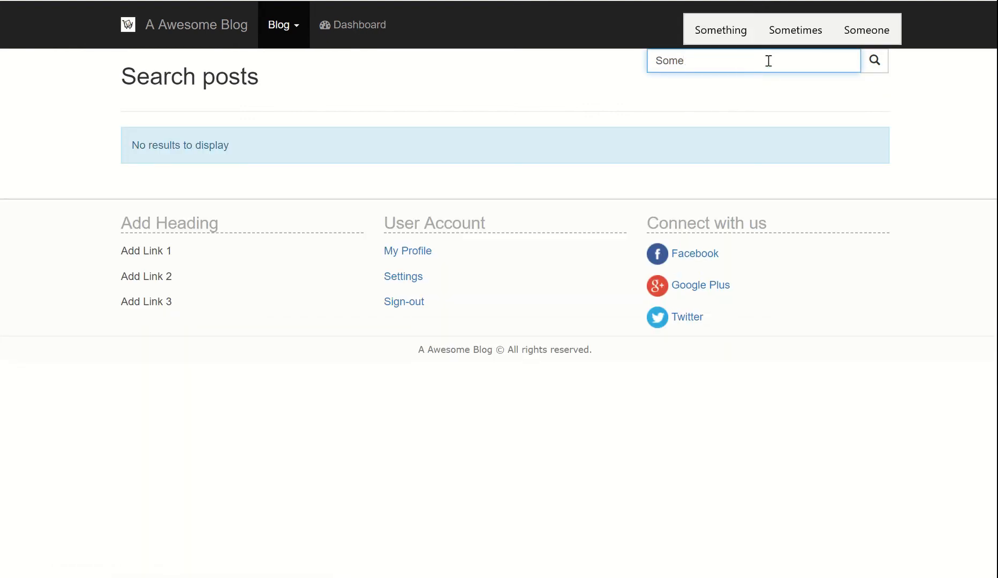
click(873, 63)
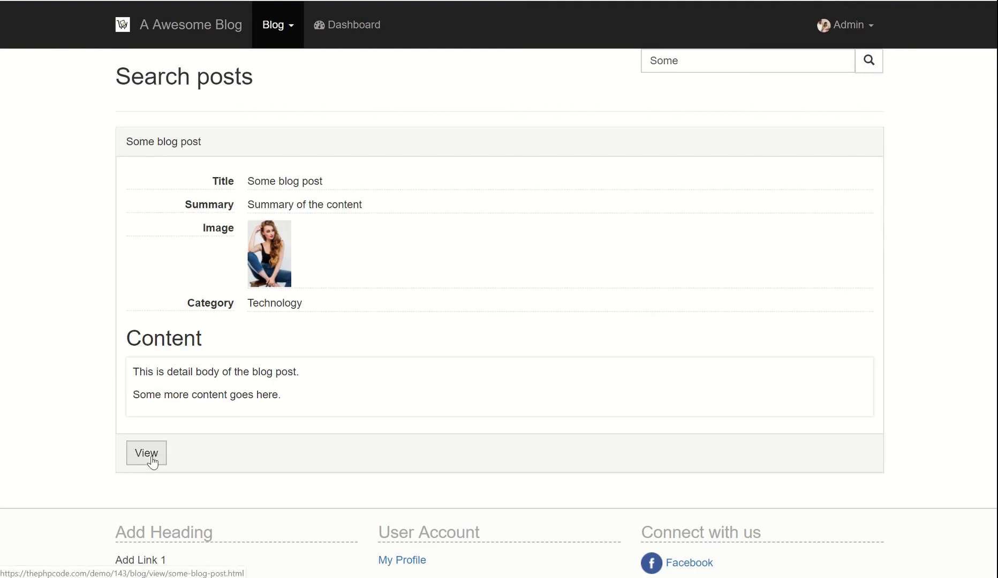
Step: View the details of "Some blog post" and look through its three gallery images at full size
click(150, 455)
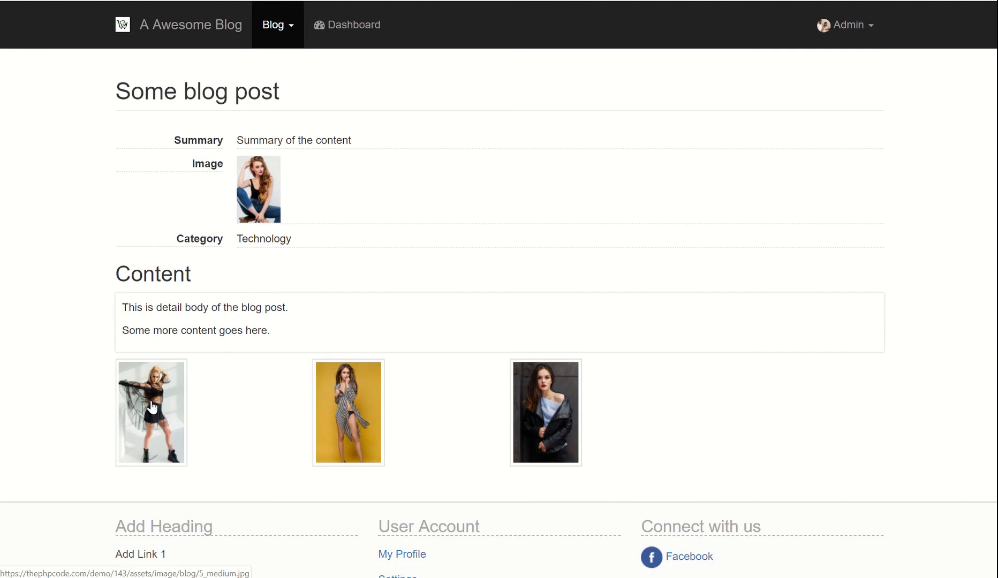
click(152, 407)
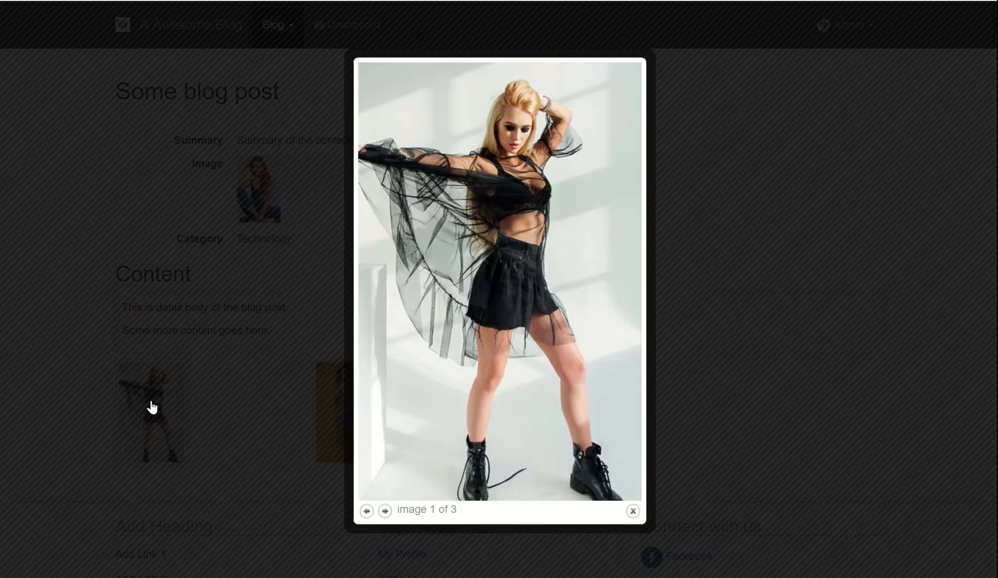
key(Right)
key(Right)
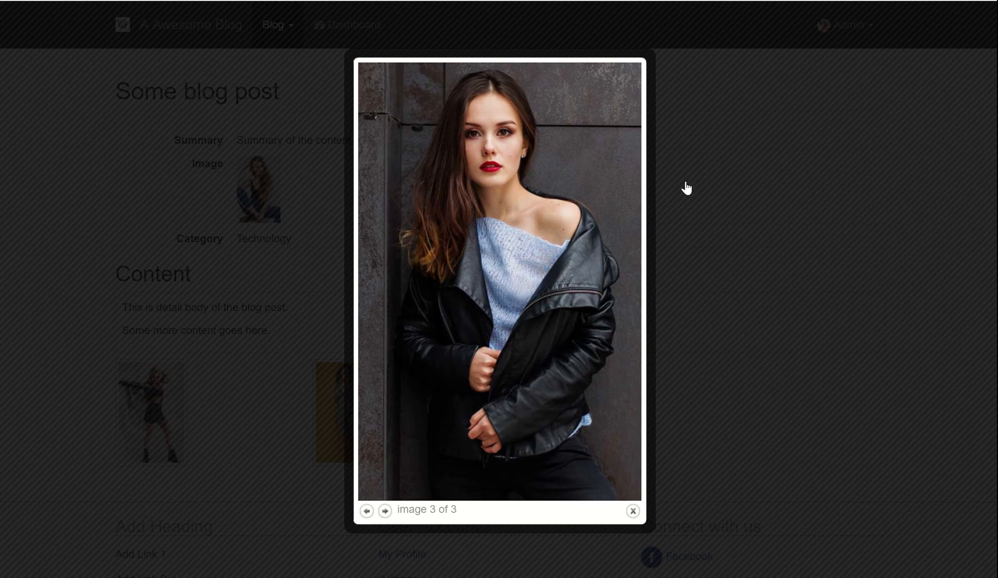
click(743, 156)
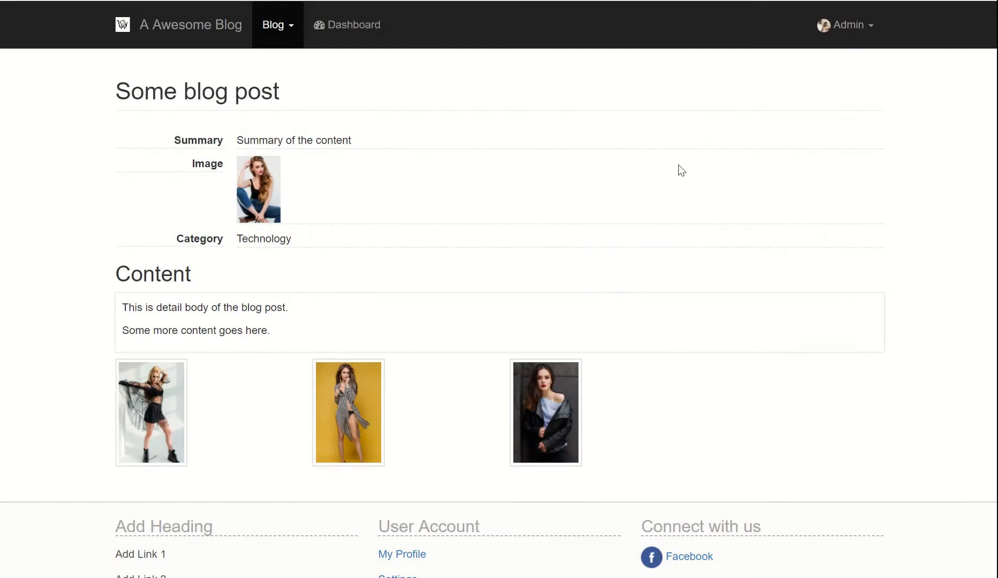
Step: Open the My Posts list of the logged-in admin
click(281, 27)
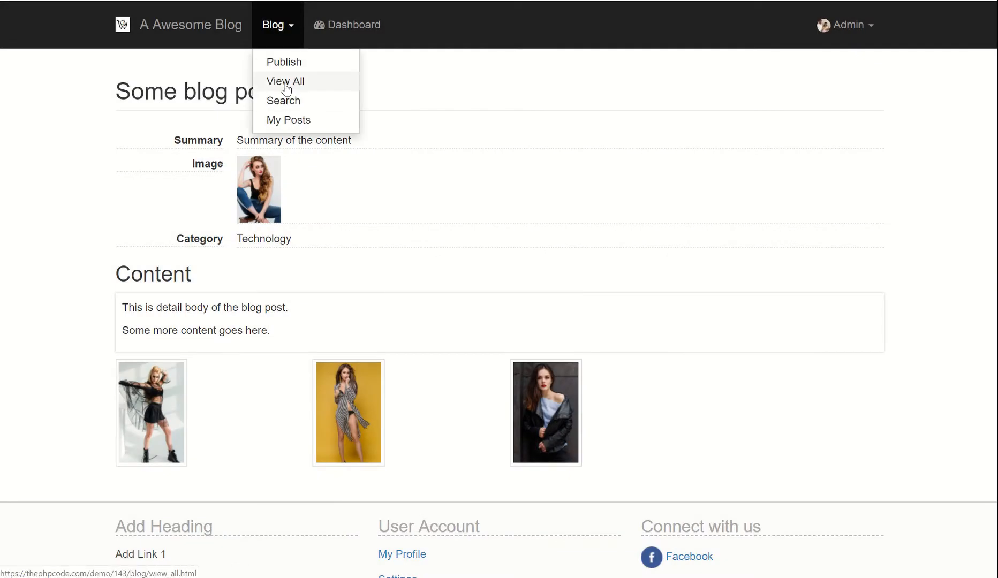
click(280, 122)
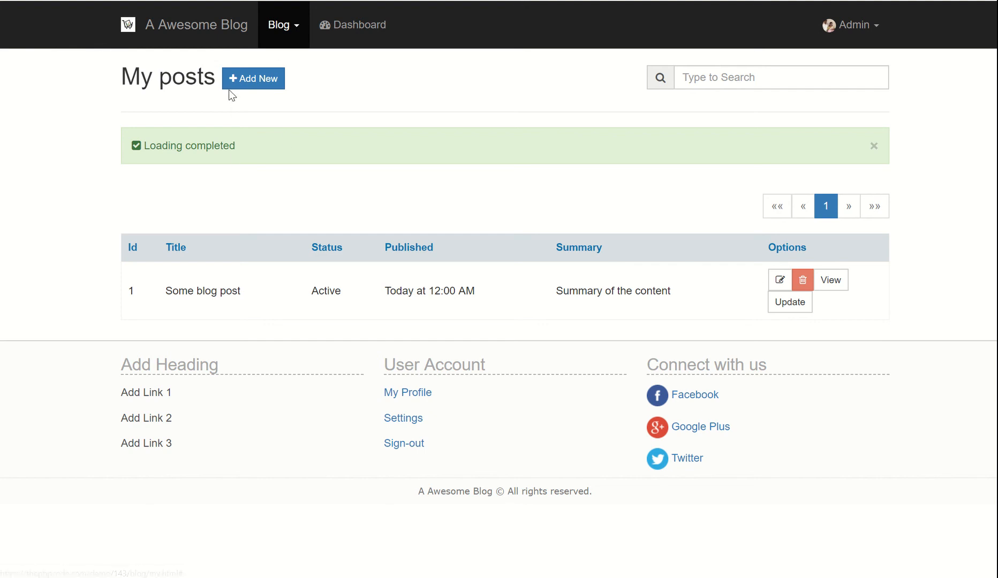
Step: Return to the blog's home page and open the Blog module in the website's module design
click(201, 40)
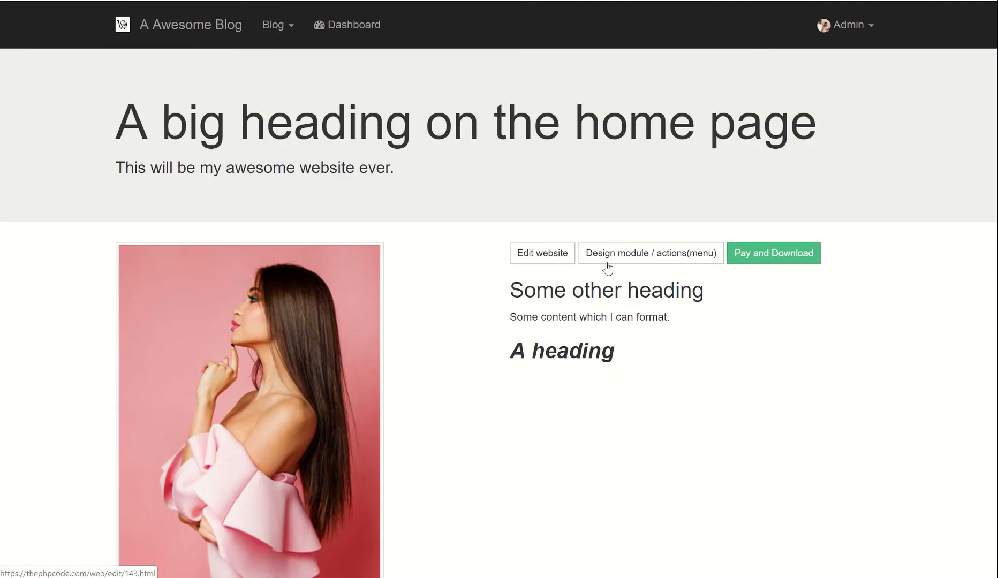
click(617, 253)
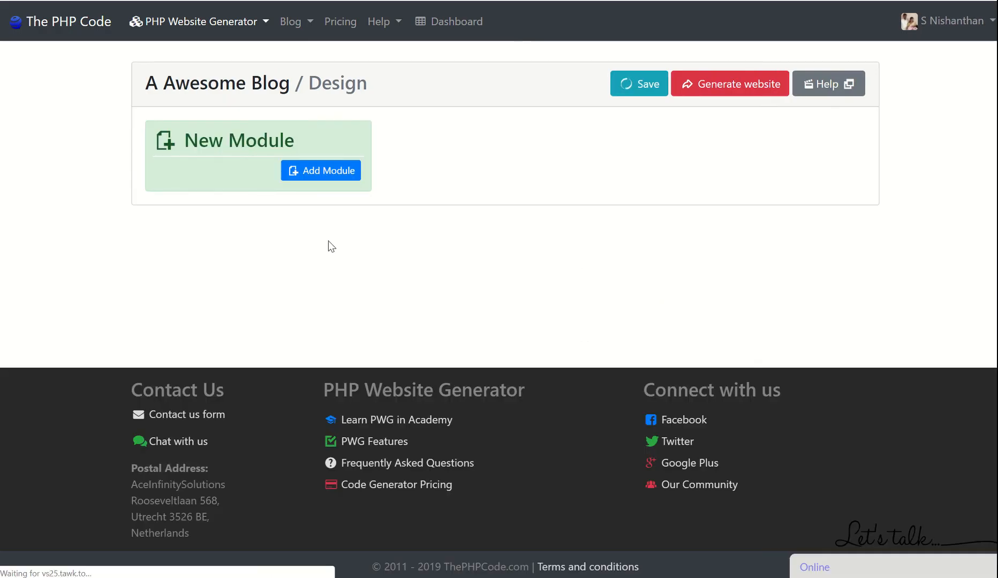
click(345, 171)
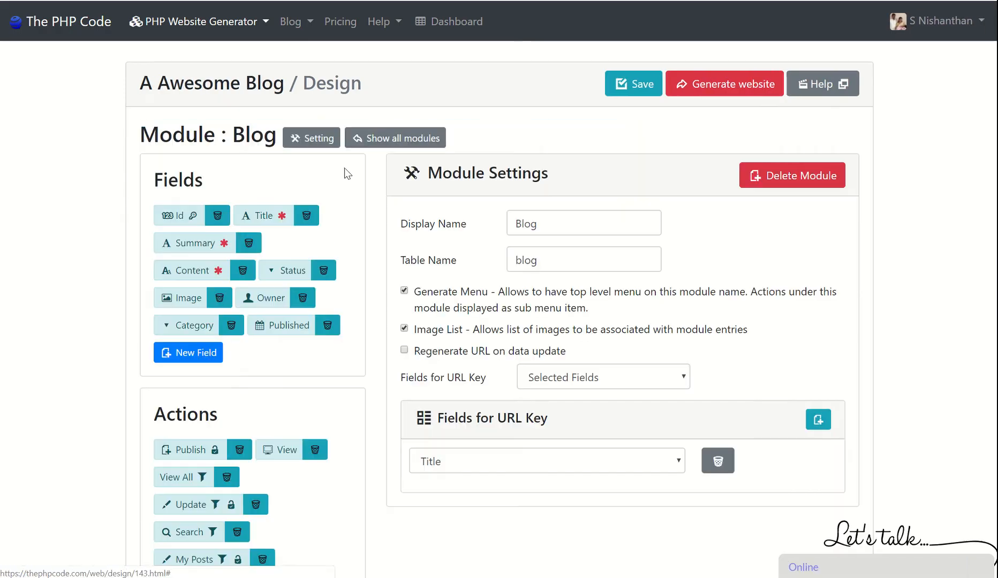
Step: Review the My Posts action's filters, updated fields, search fields and next actions, and save the design
scroll(82, 418, down, 4)
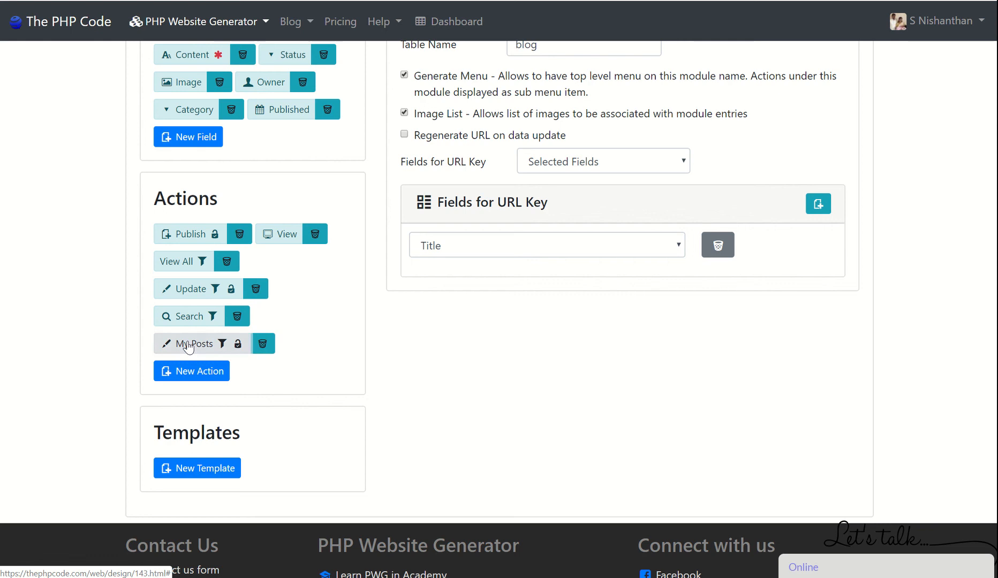
click(189, 345)
scroll(417, 421, down, 7)
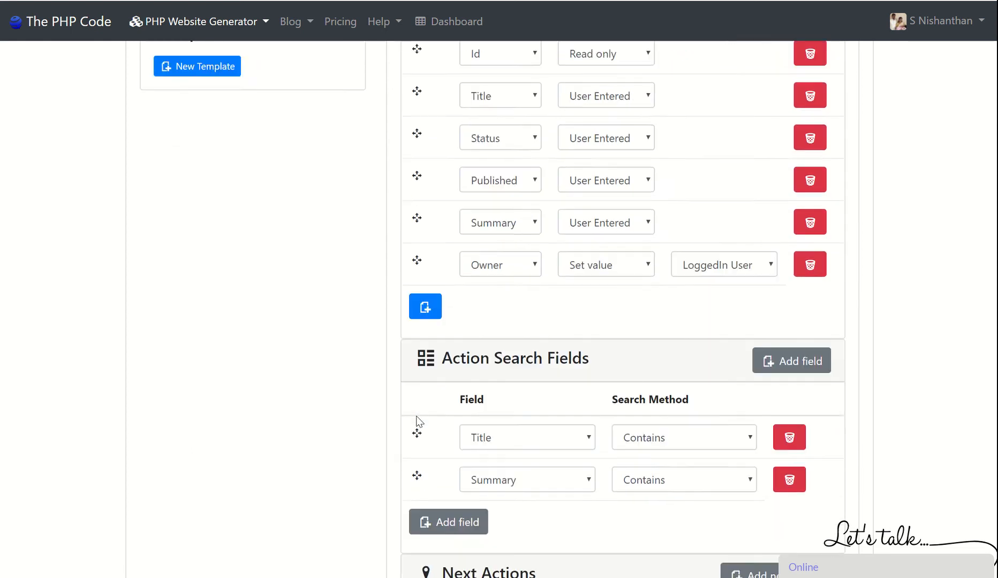
scroll(416, 420, down, 4)
scroll(463, 276, down, 3)
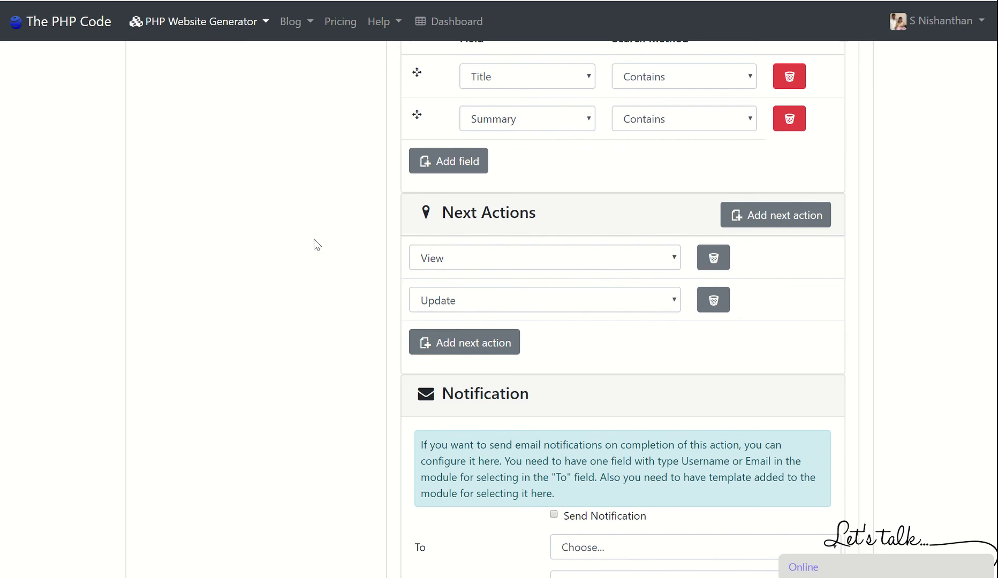
scroll(315, 245, up, 15)
scroll(536, 249, up, 2)
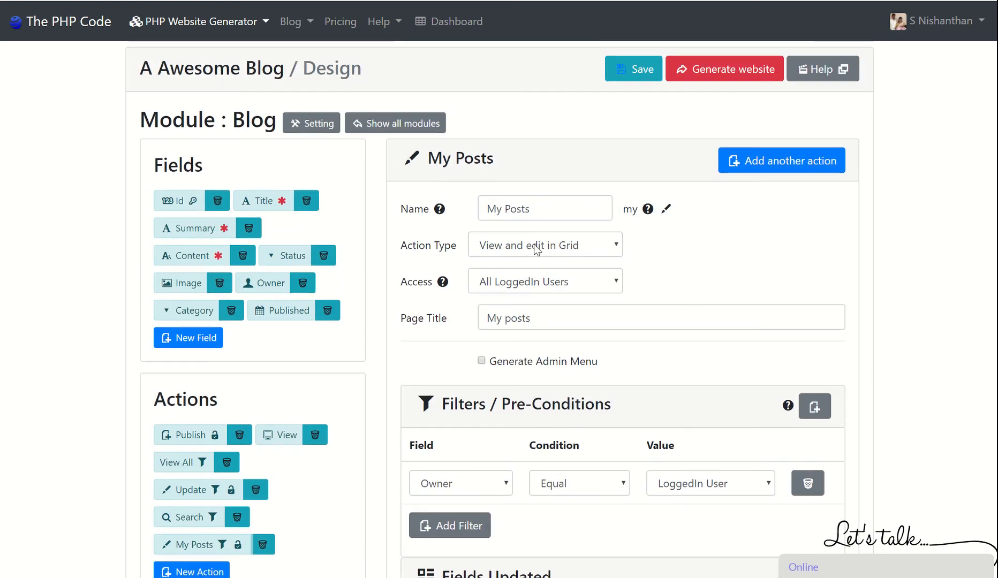
scroll(535, 284, down, 1)
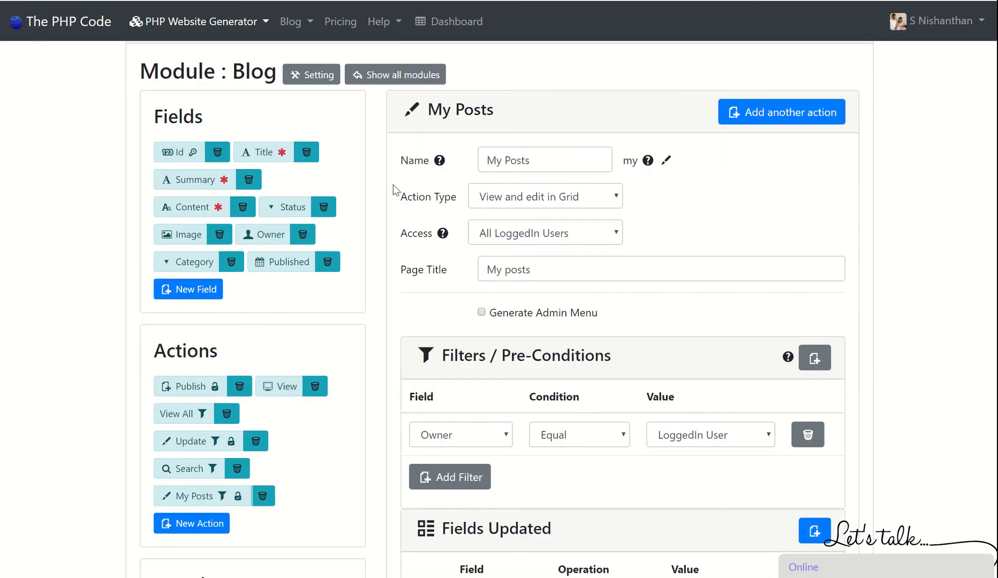
scroll(397, 192, up, 1)
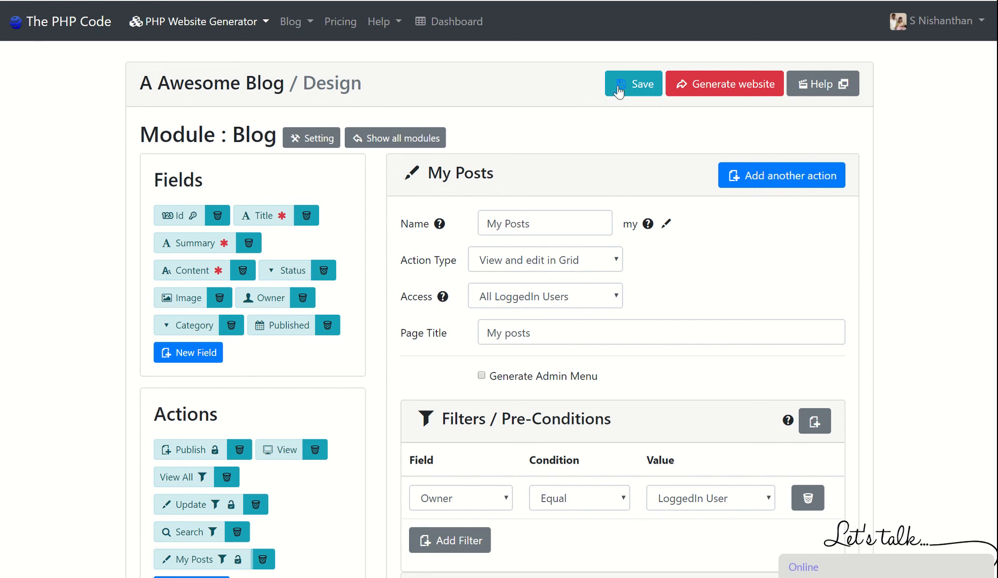
click(625, 89)
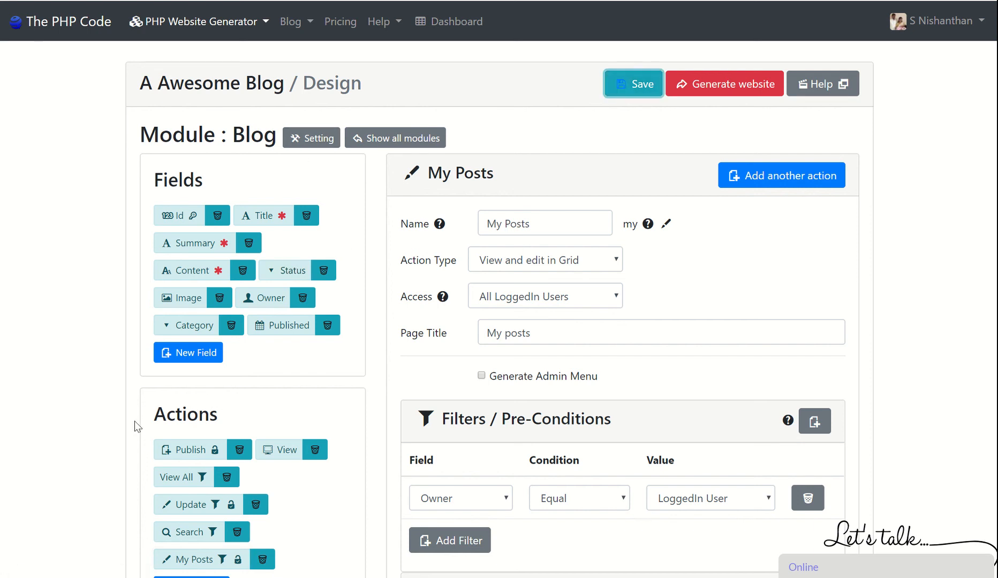
Step: Add a new HTML template to the Blog module, keeping the default name Template 1 and the sample content
scroll(116, 417, down, 4)
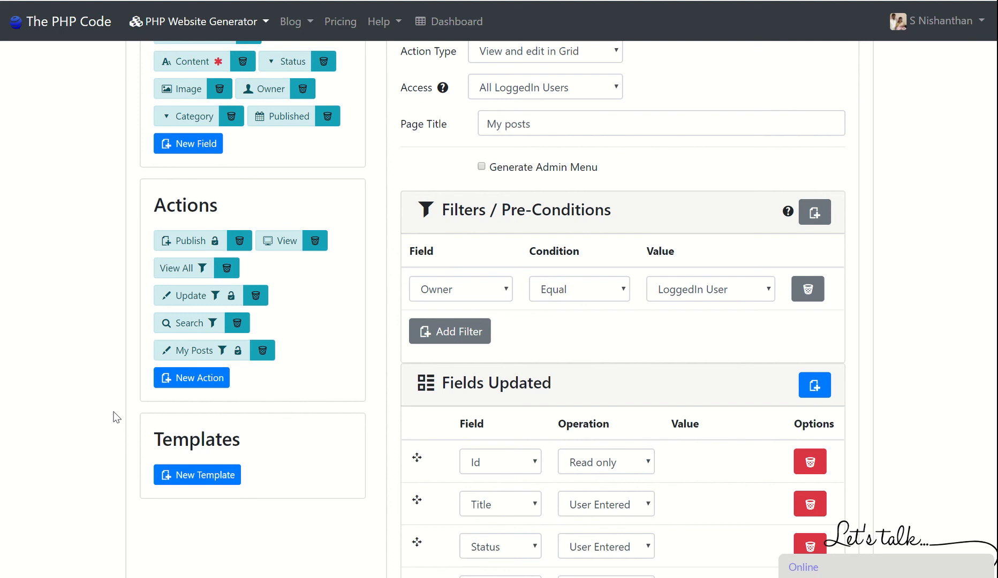
scroll(116, 417, down, 3)
scroll(116, 417, up, 2)
scroll(115, 416, up, 1)
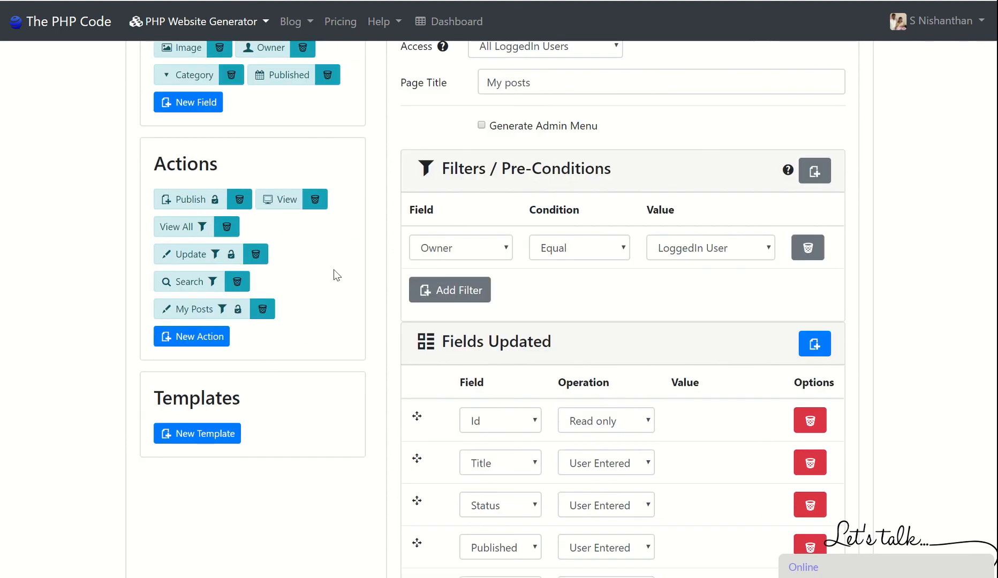
scroll(337, 275, up, 1)
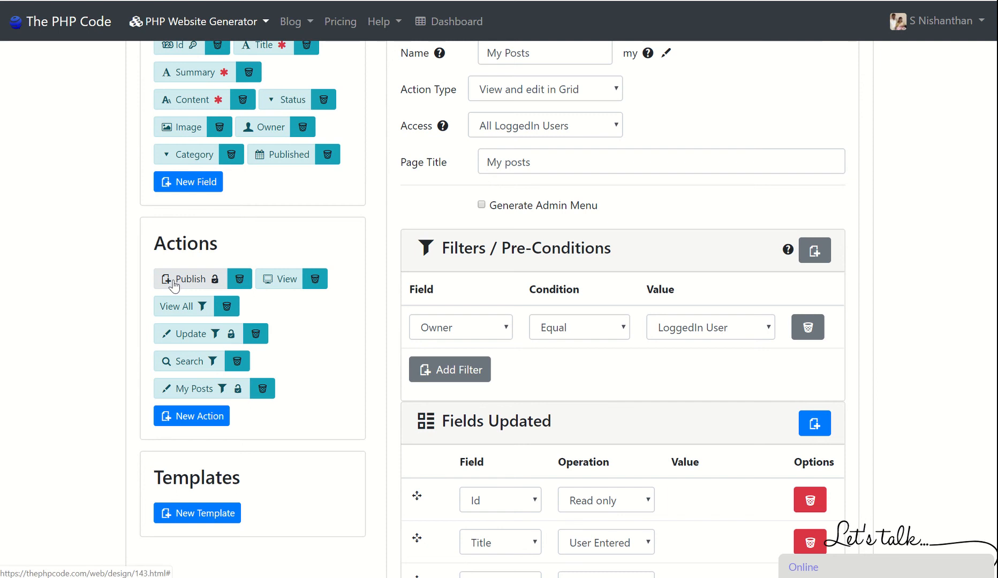
scroll(97, 359, down, 3)
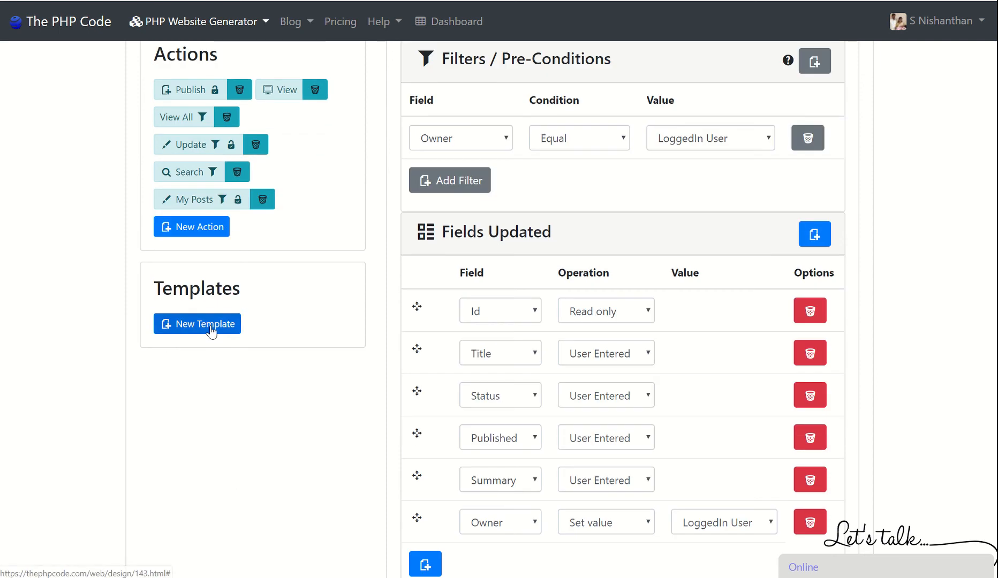
click(212, 324)
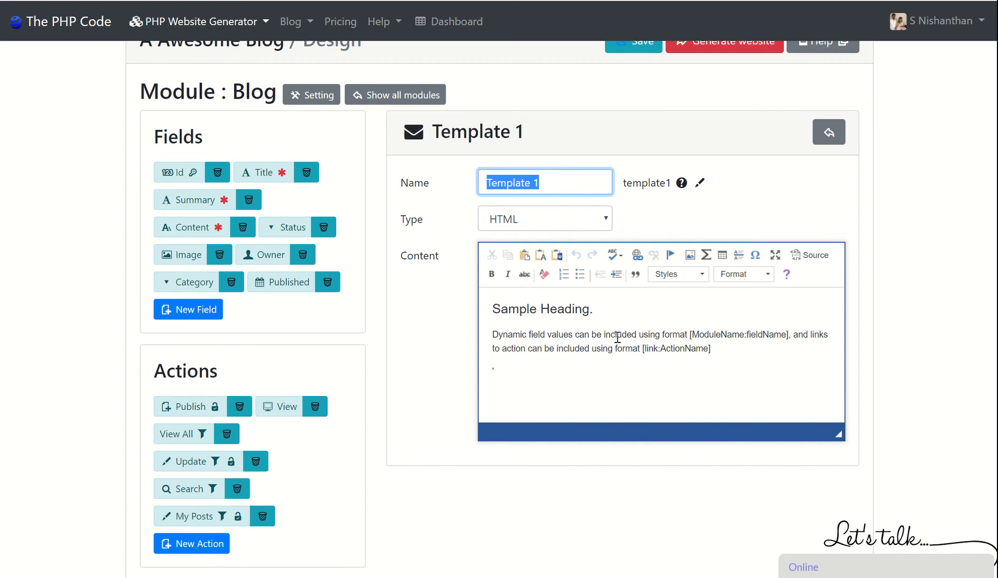
click(617, 335)
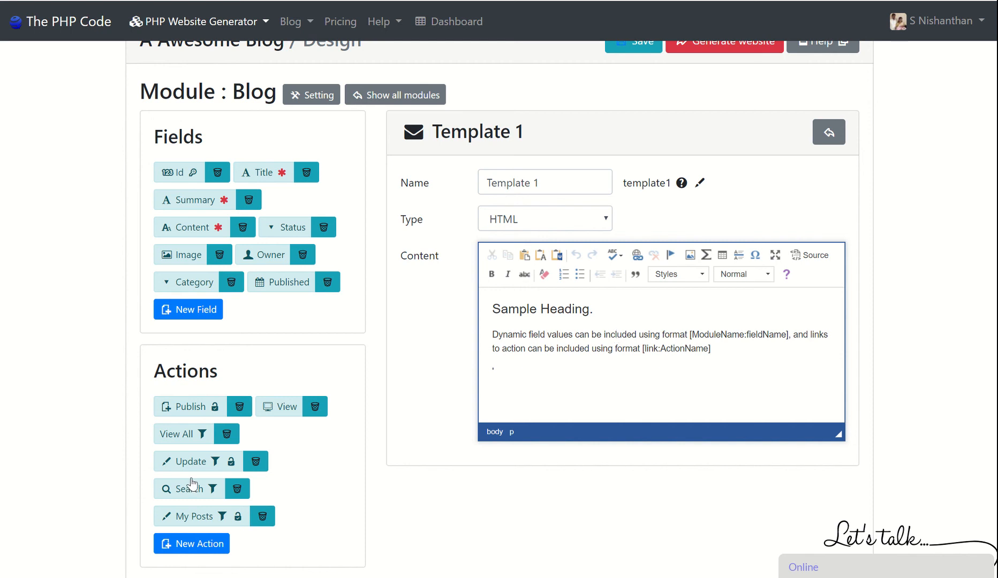
Step: Enable Send Notification for the Blog module's Publish action and set the recipient to Owner
click(179, 417)
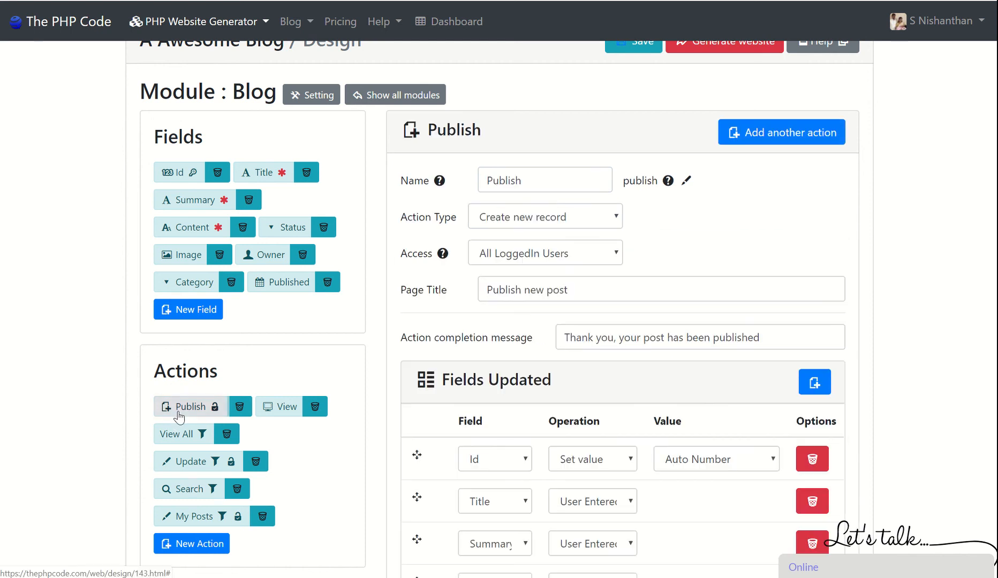
scroll(468, 349, down, 15)
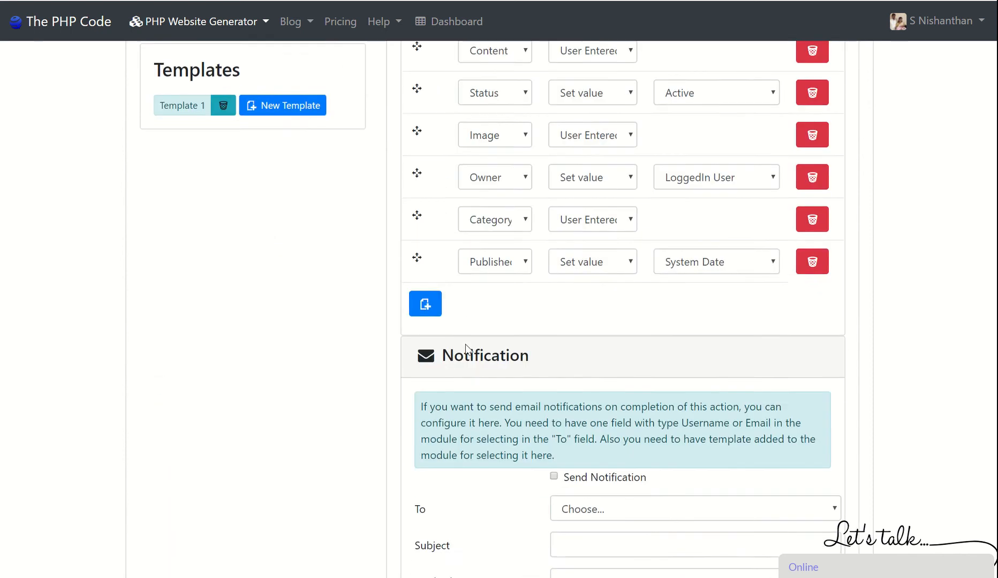
scroll(467, 348, up, 3)
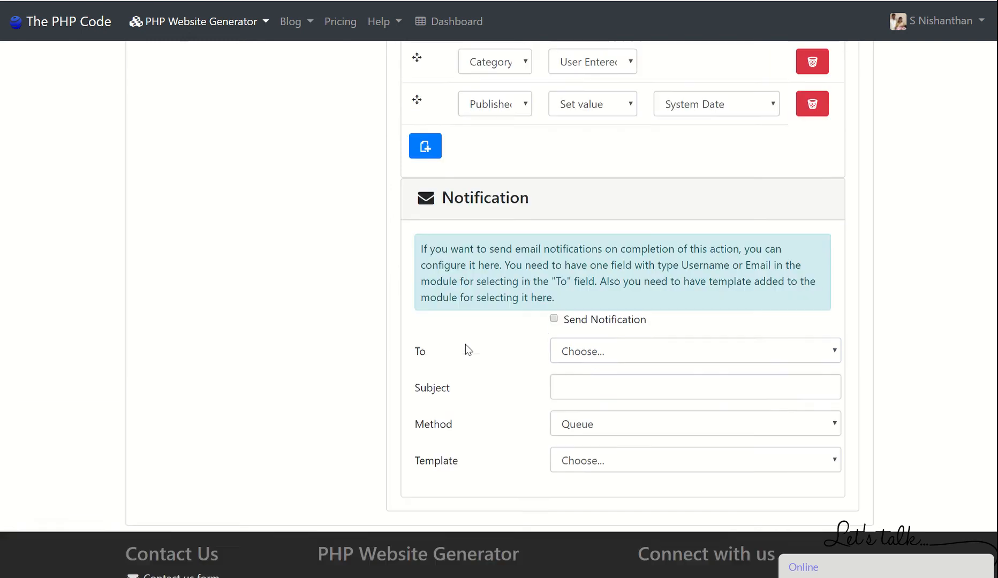
click(554, 320)
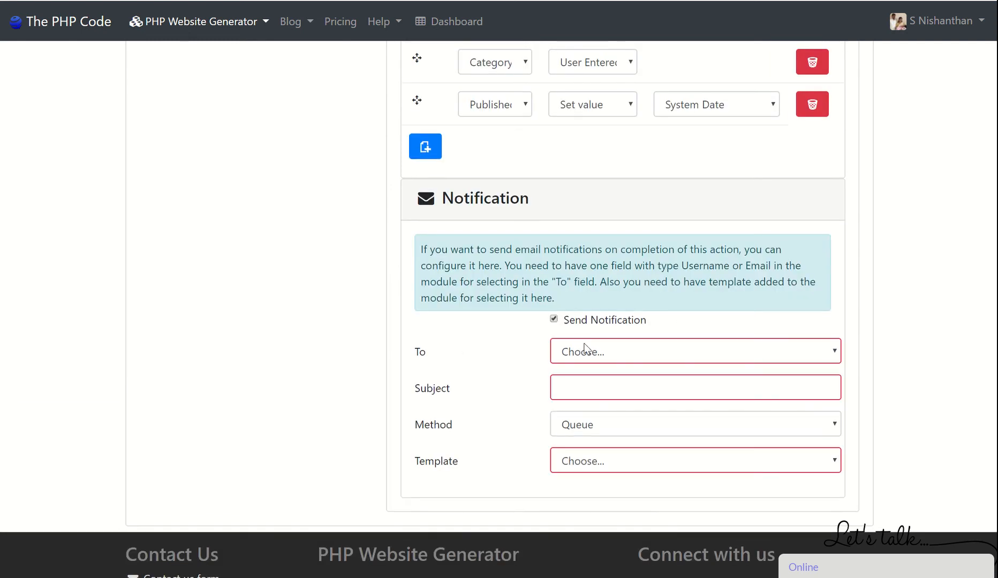
click(588, 351)
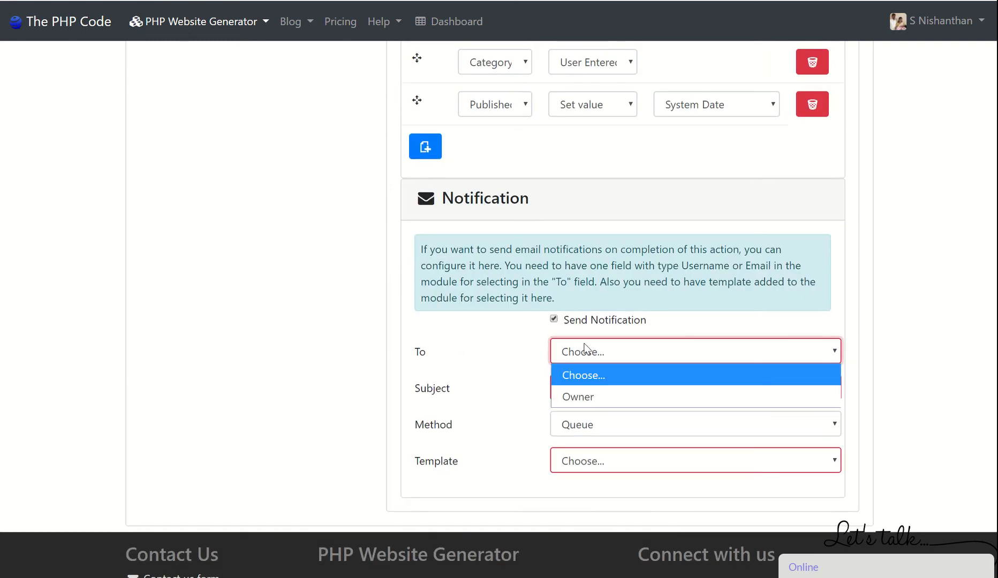
click(588, 396)
Step: Keep Queue as the Publish notification's method and choose Template 1 as its template
click(585, 390)
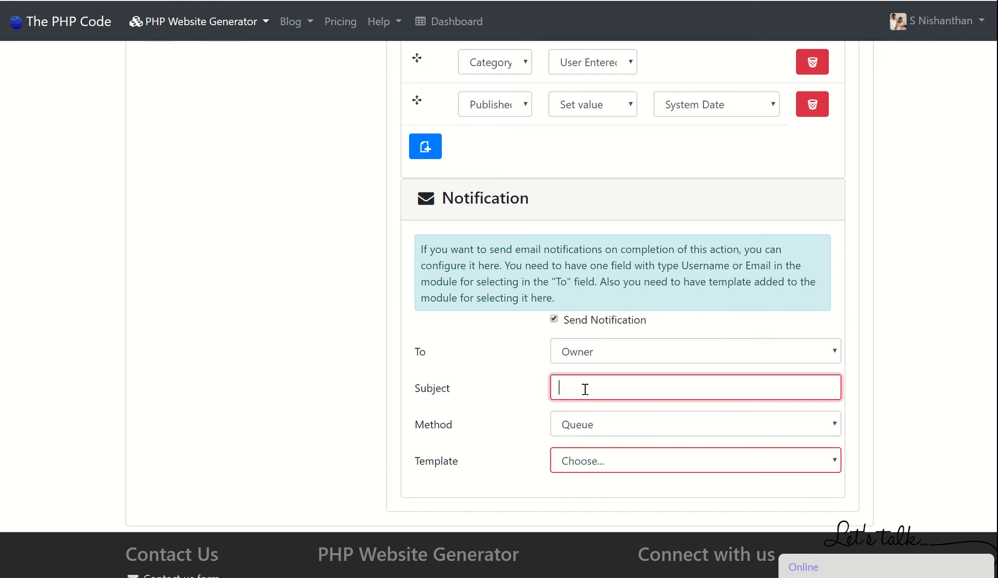
click(588, 425)
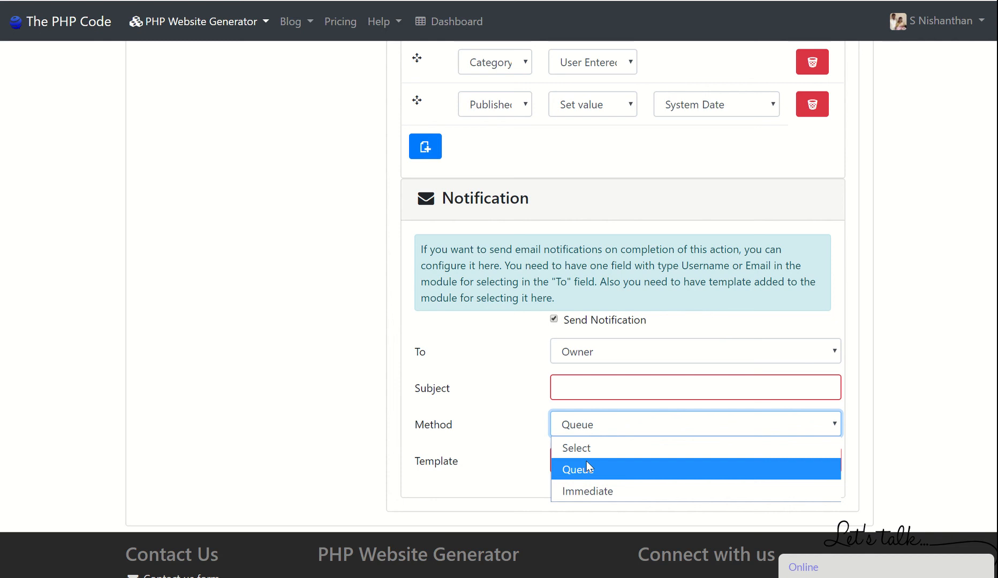
click(458, 453)
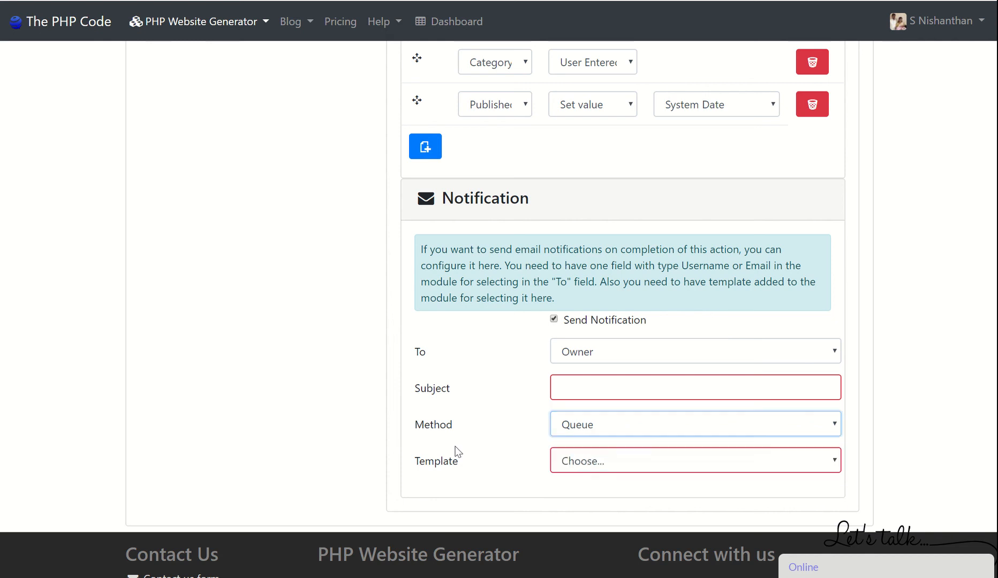
click(569, 463)
click(583, 513)
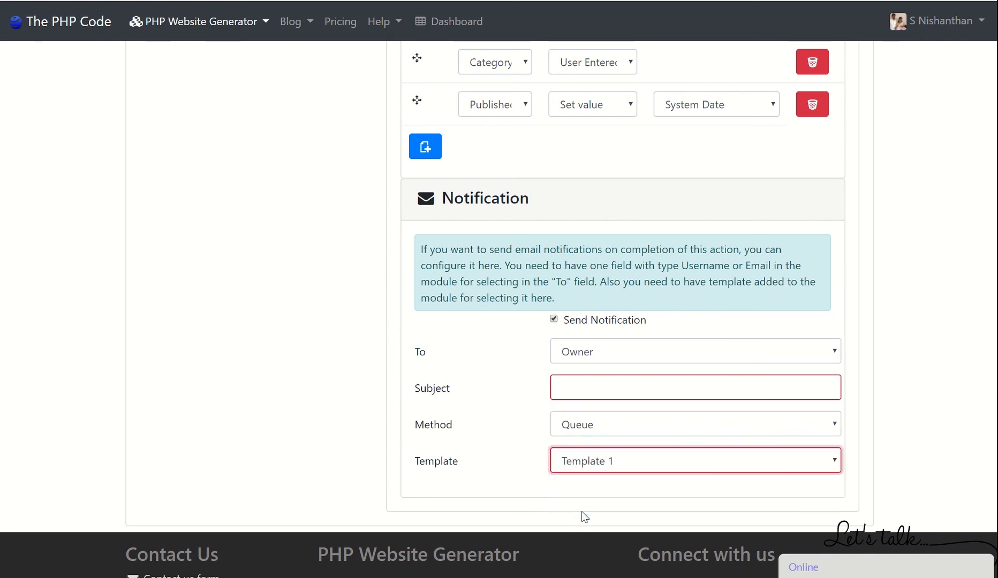
Step: Set the Publish notification's subject to "Post has been published" and save the design
click(571, 386)
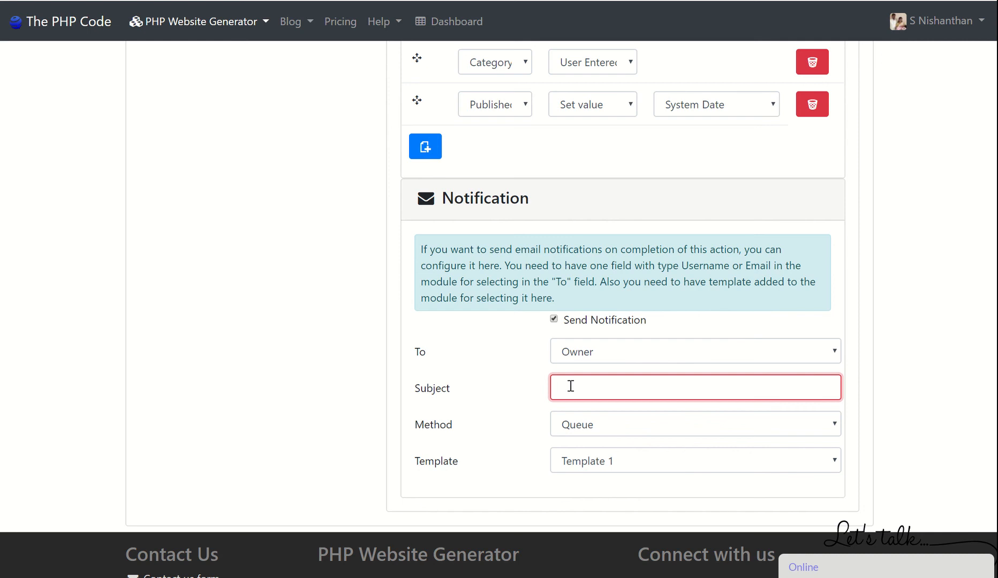
text(Post has been published)
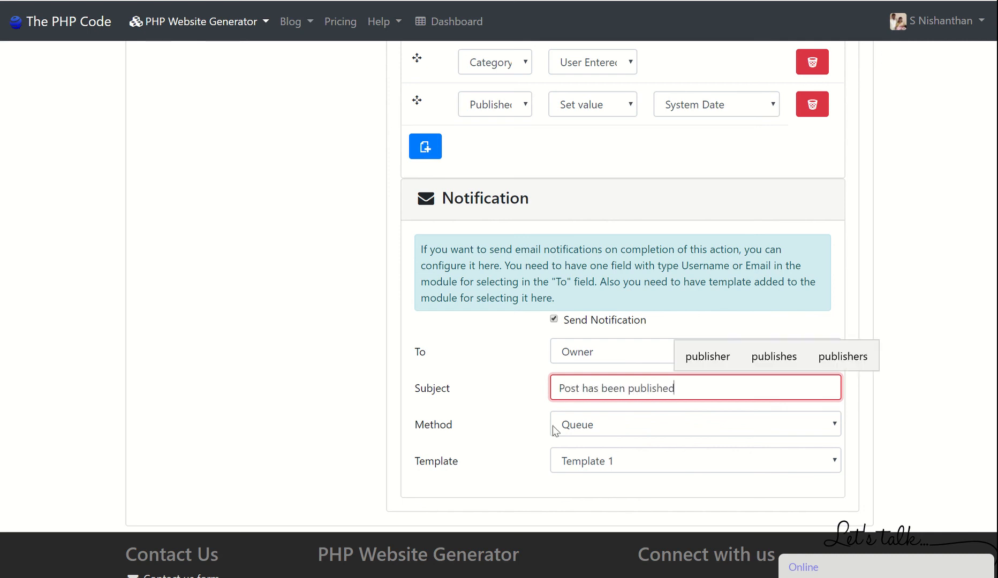
scroll(490, 446, up, 14)
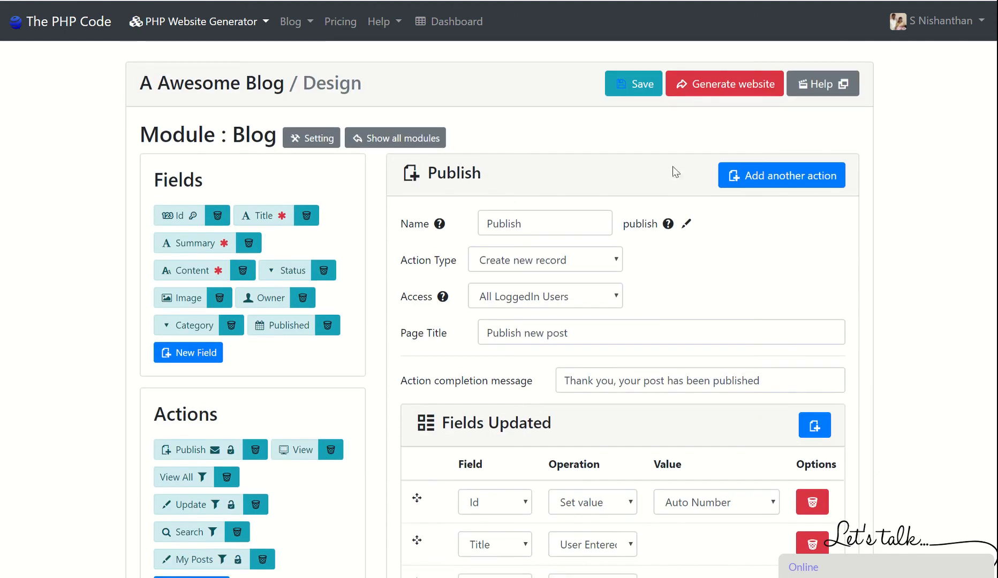
click(640, 85)
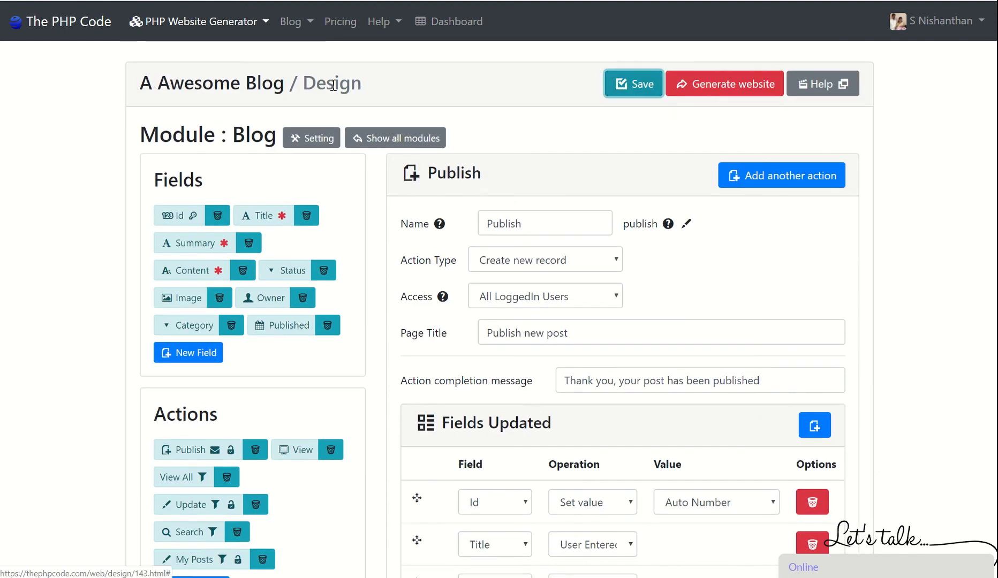